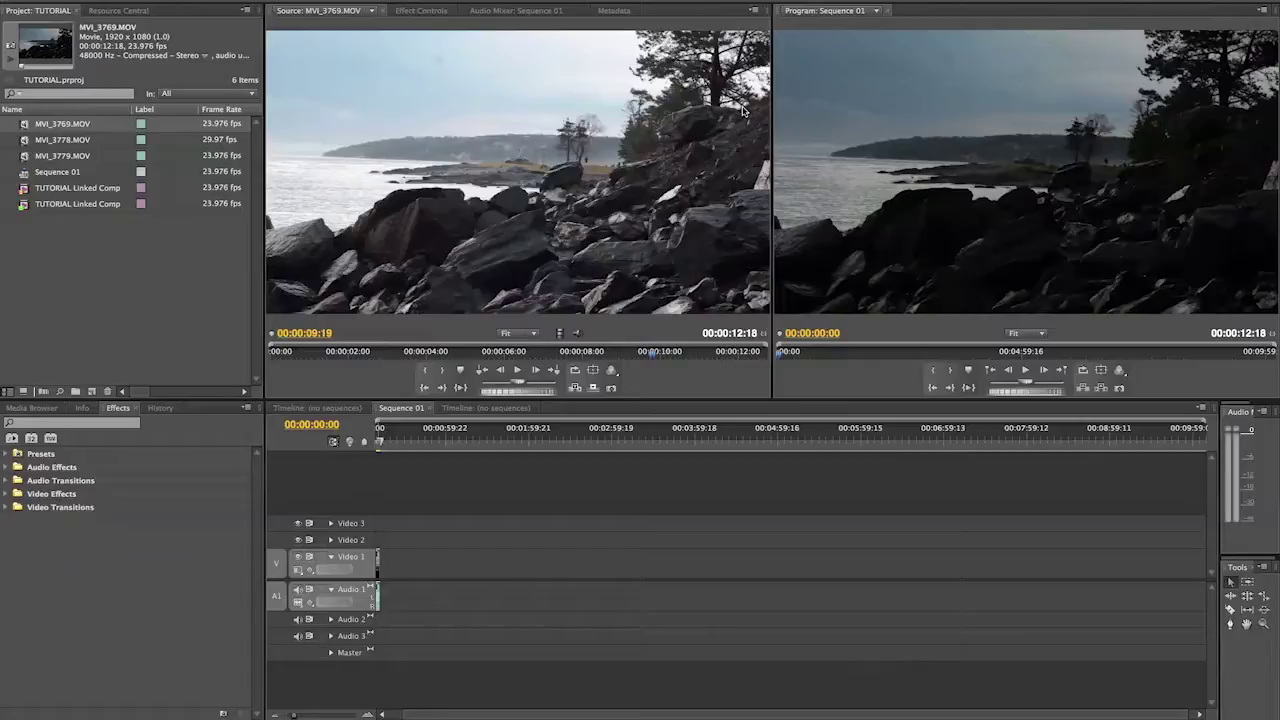
- Load MVI_3779.MOV in the source monitor and review its footage by playing and scrubbing through it
{"action": "key", "text": "."}
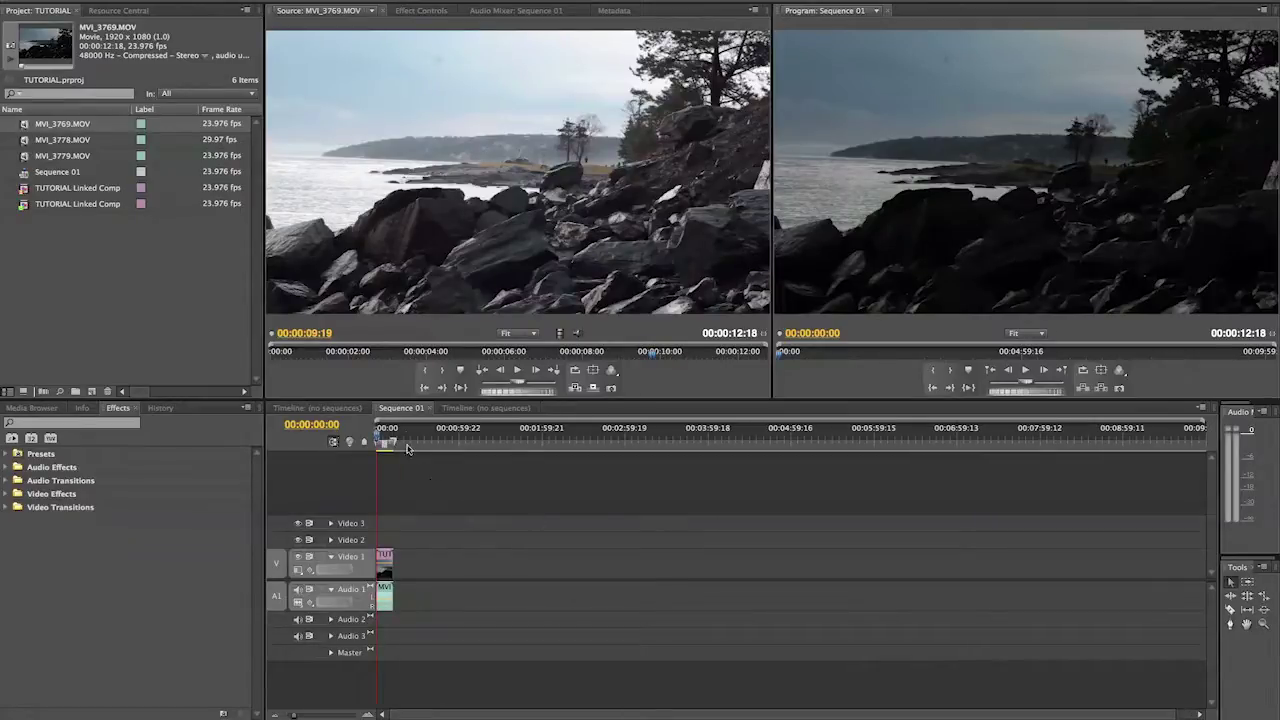
{"action": "double_click", "coordinate": [27, 157]}
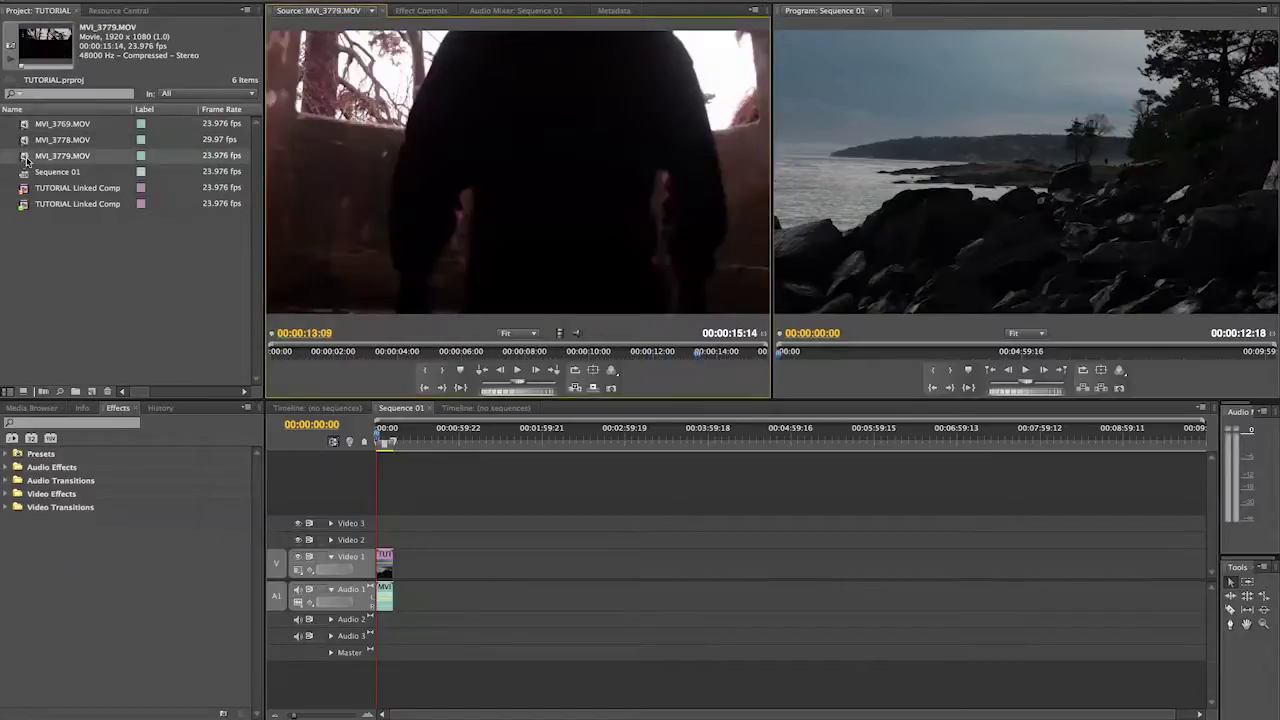
{"action": "left_click", "coordinate": [355, 355]}
{"action": "left_click", "coordinate": [477, 355]}
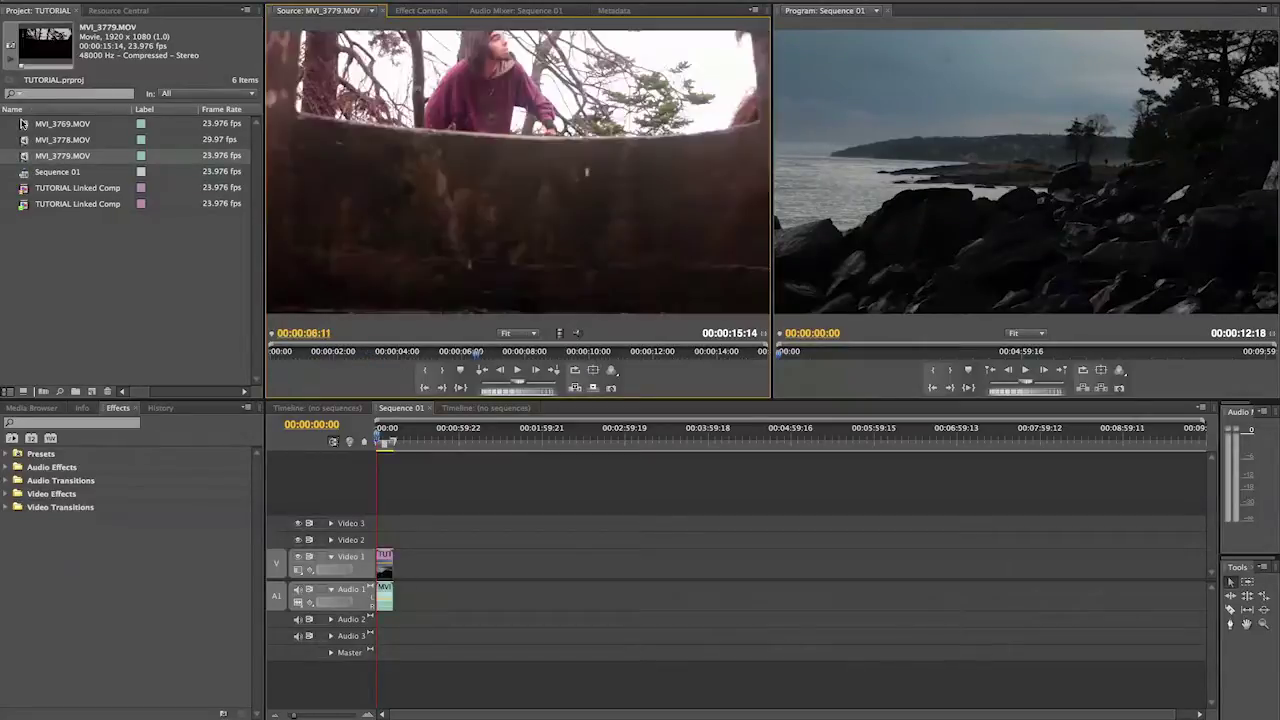
{"action": "left_click", "coordinate": [517, 370]}
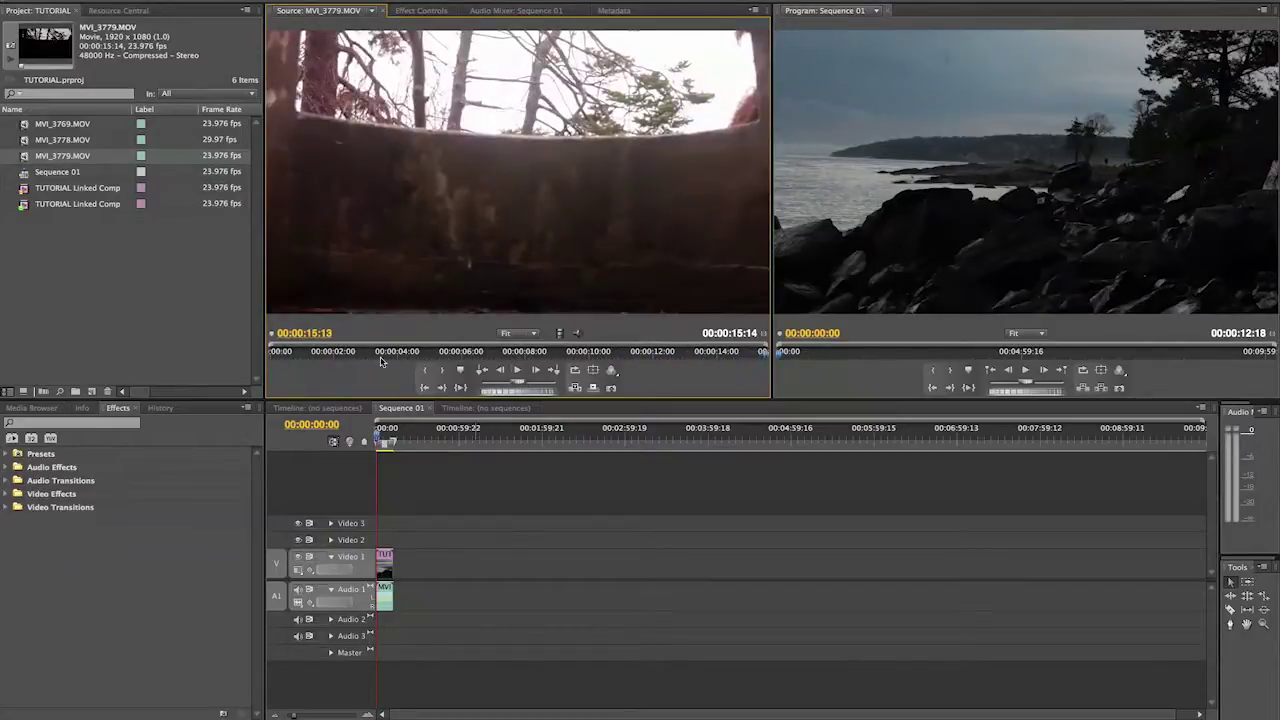
{"action": "left_click", "coordinate": [517, 369]}
{"action": "left_click", "coordinate": [338, 359]}
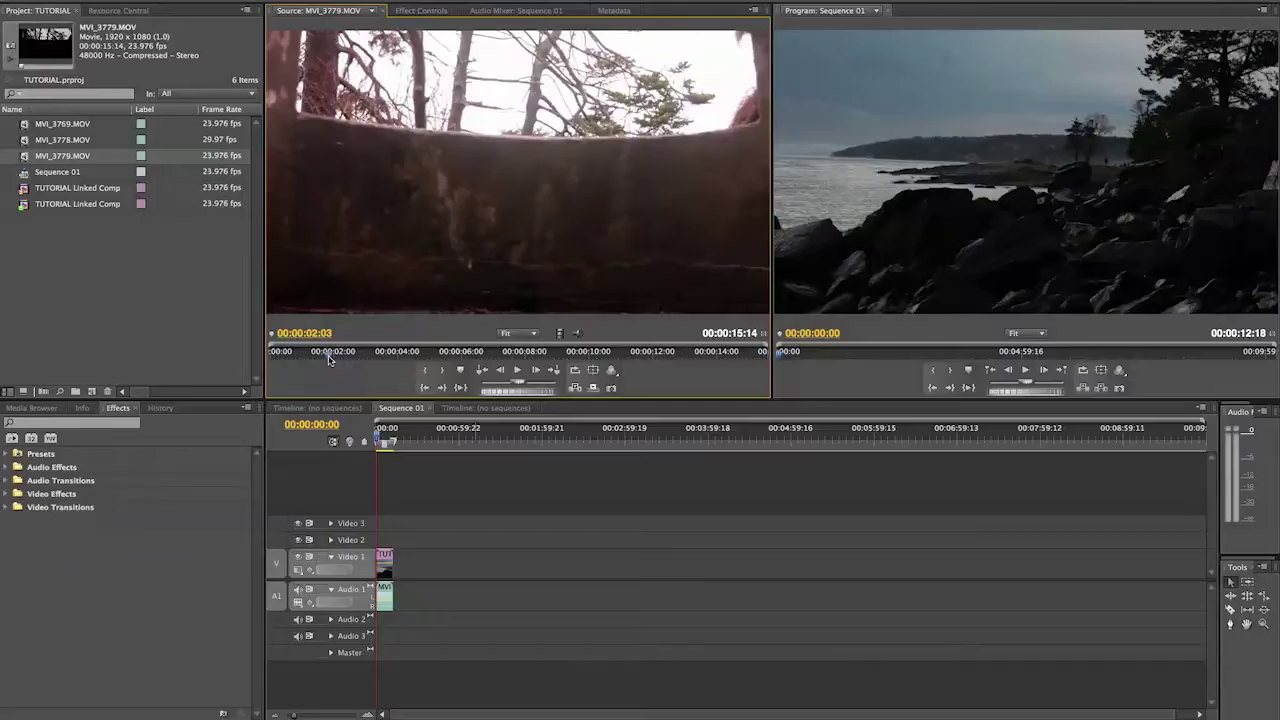
{"action": "left_click", "coordinate": [321, 359]}
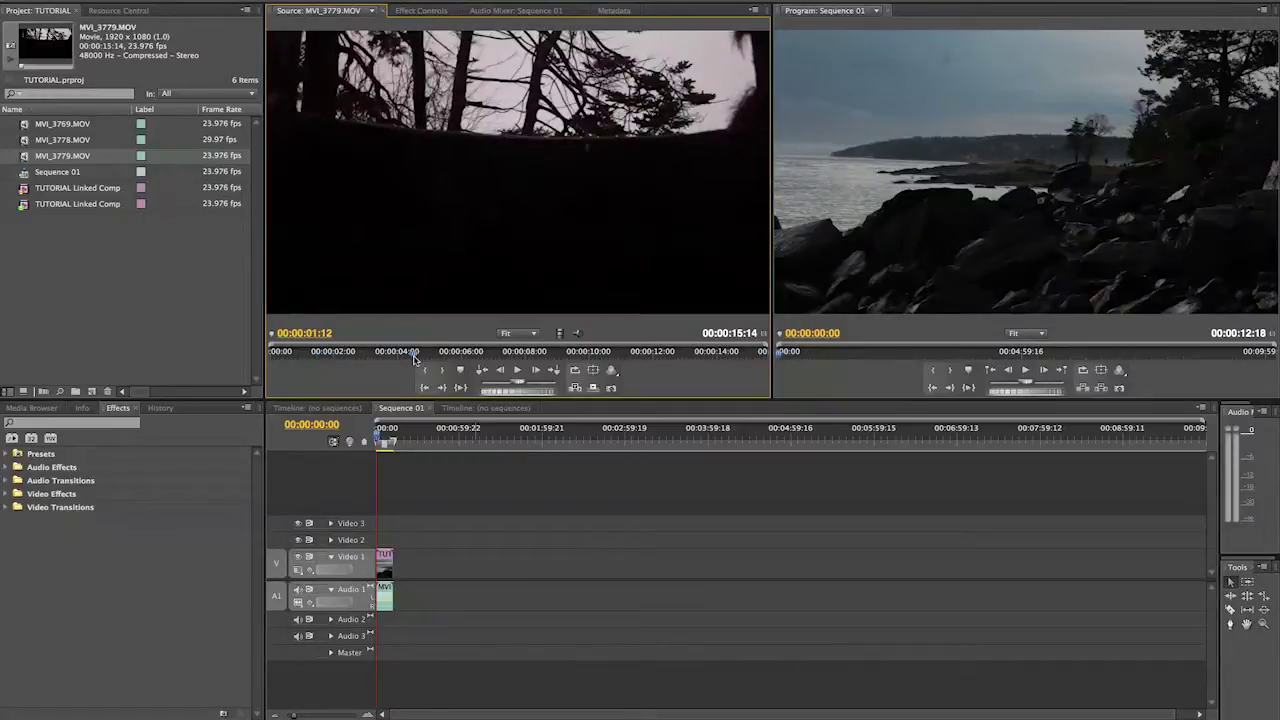
{"action": "left_click", "coordinate": [413, 359]}
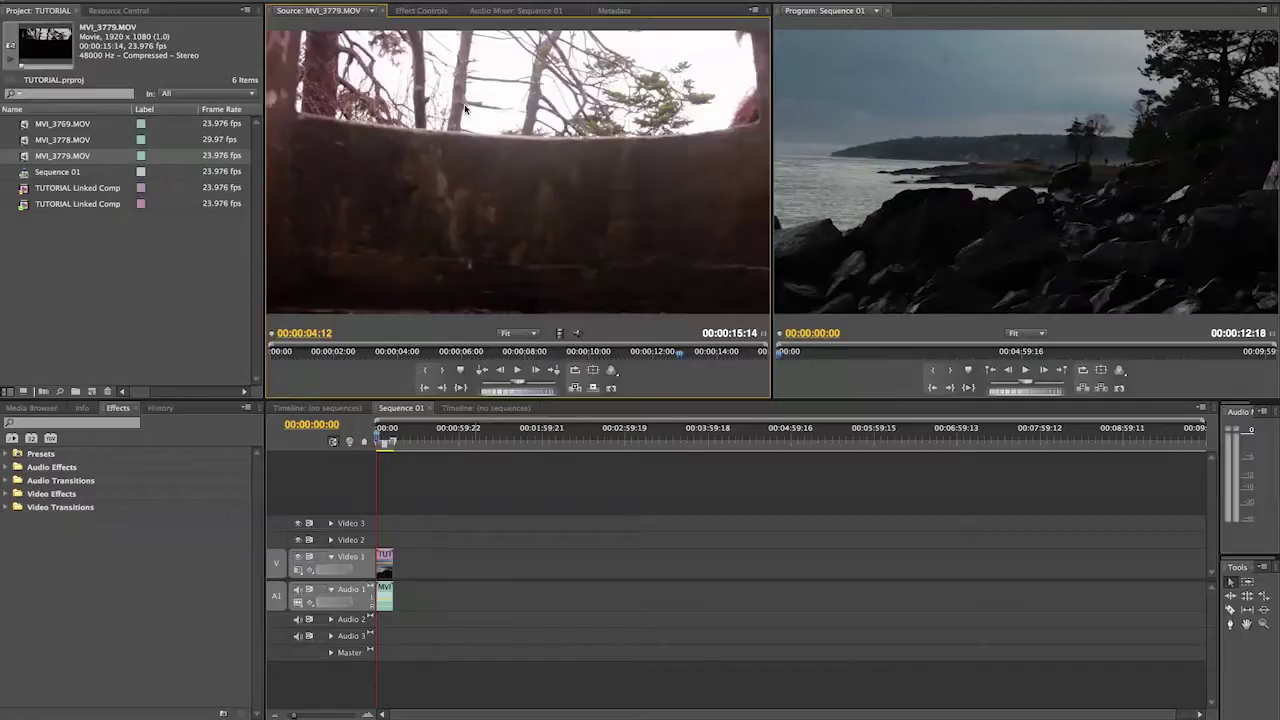
{"action": "left_click", "coordinate": [635, 359]}
{"action": "left_click", "coordinate": [523, 358]}
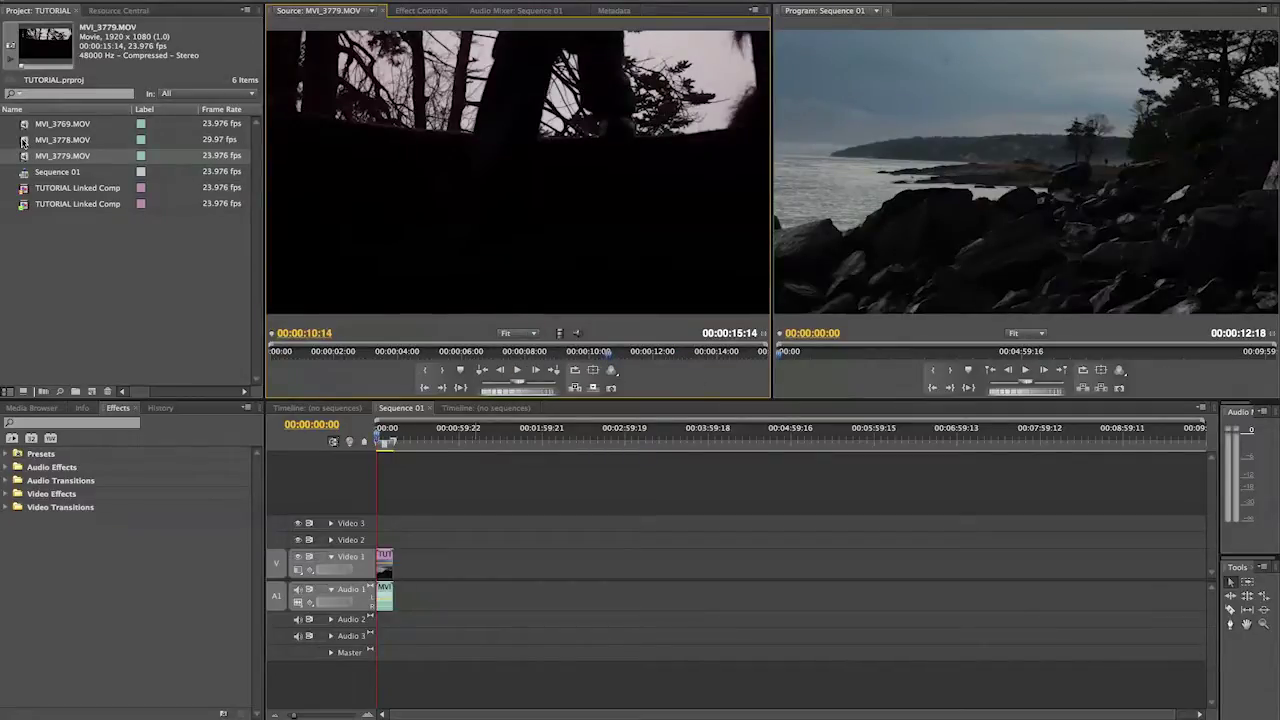
- Load MVI_3778.MOV in the source monitor and play it from about 00:00:03:09 to 00:00:09:09
{"action": "double_click", "coordinate": [23, 141]}
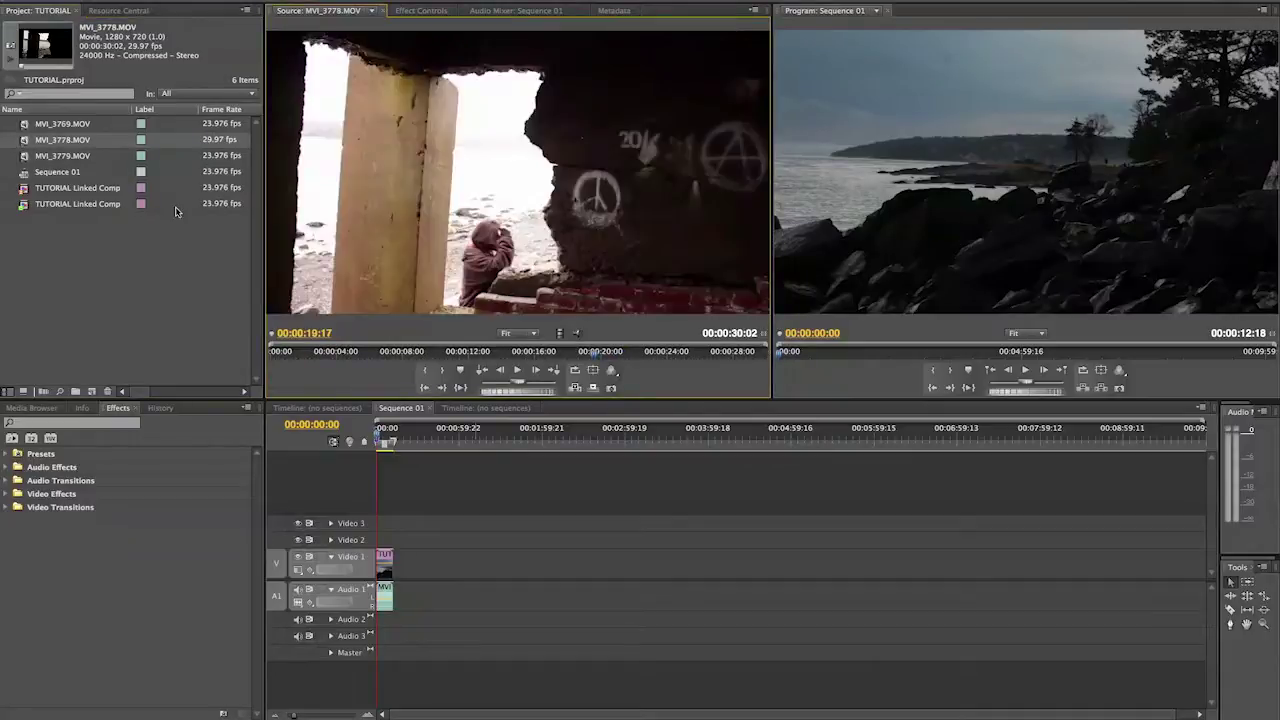
{"action": "left_click", "coordinate": [335, 351]}
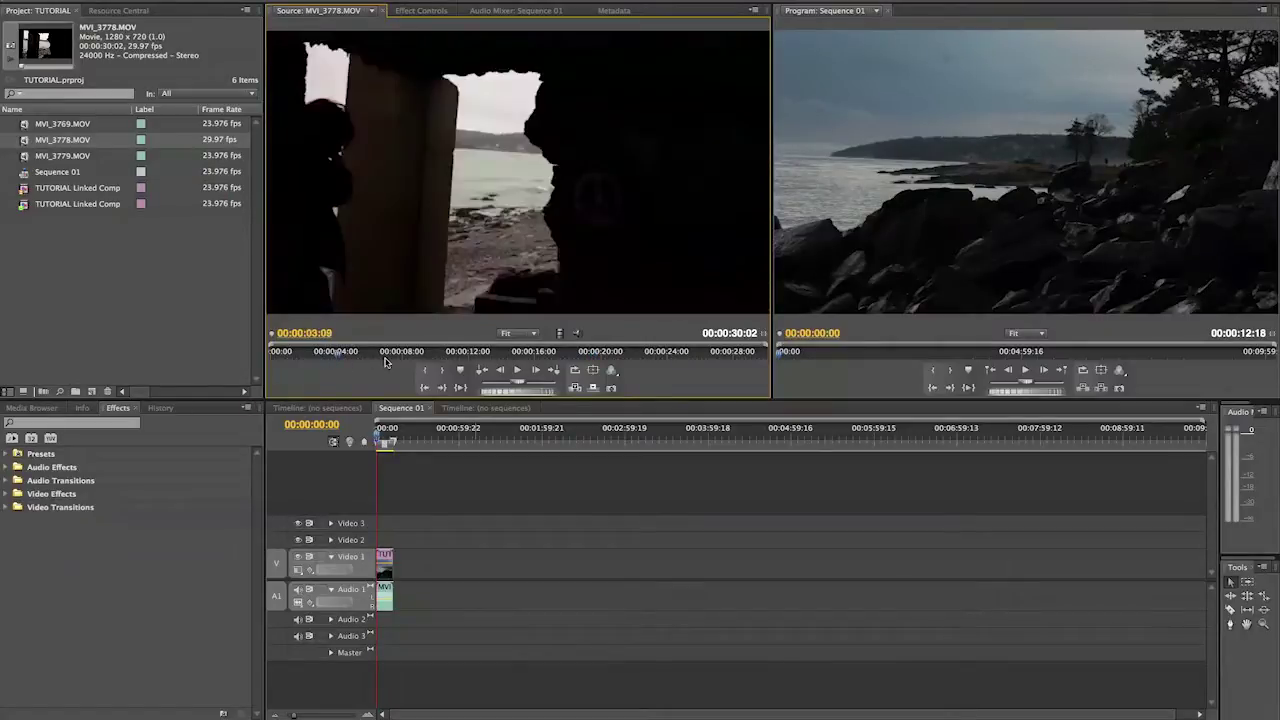
{"action": "key", "text": "space"}
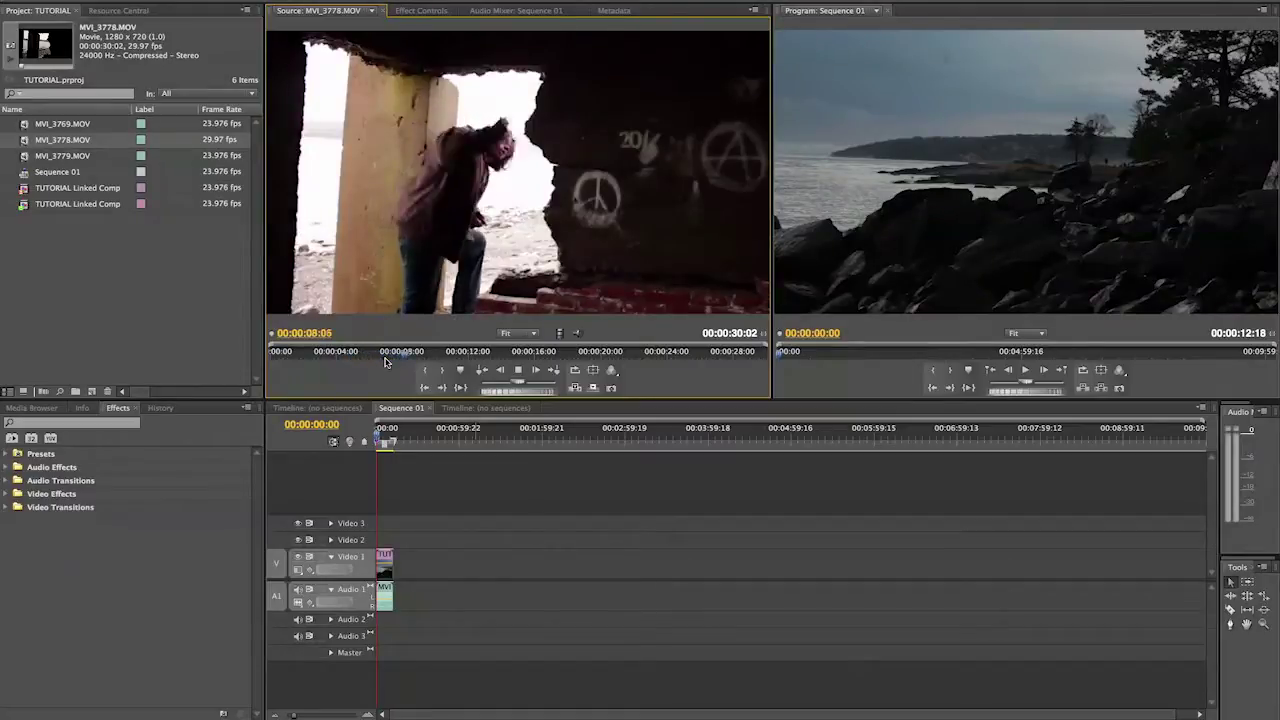
{"action": "key", "text": "space"}
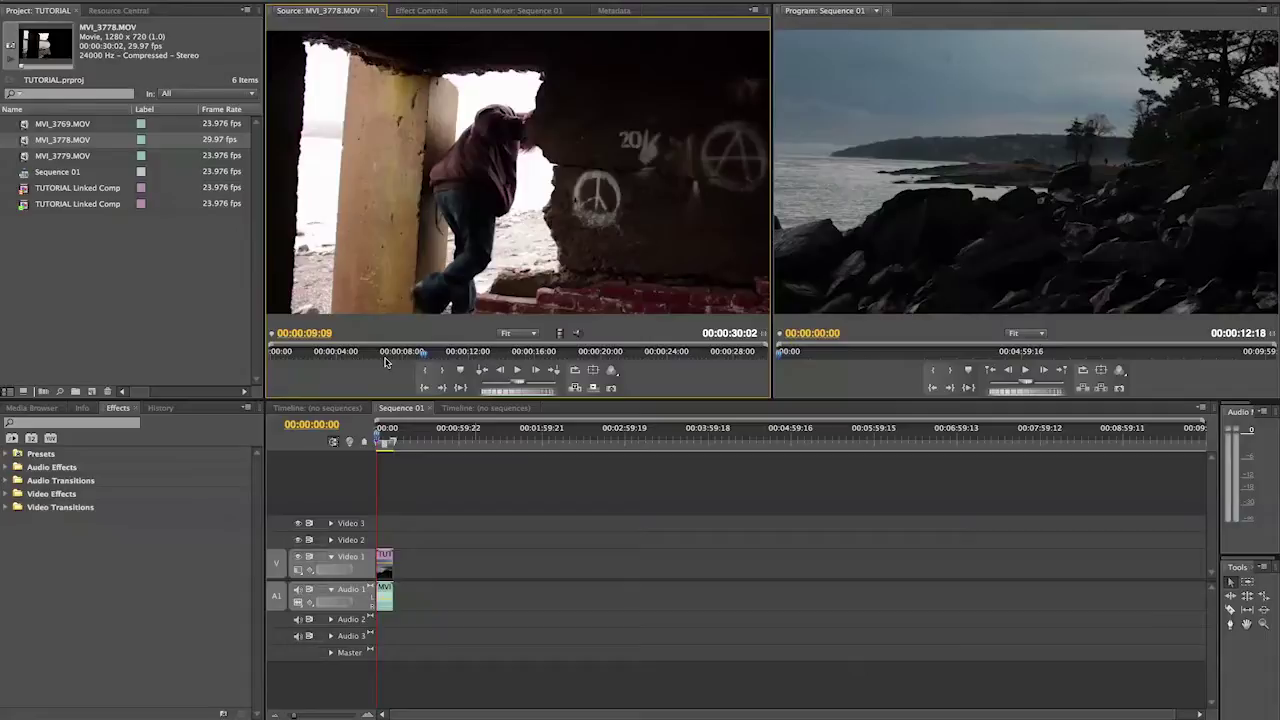
- Load MVI_3769.MOV in the source monitor and play it from about 00:00:04:06 to 00:00:09:09
{"action": "double_click", "coordinate": [24, 125]}
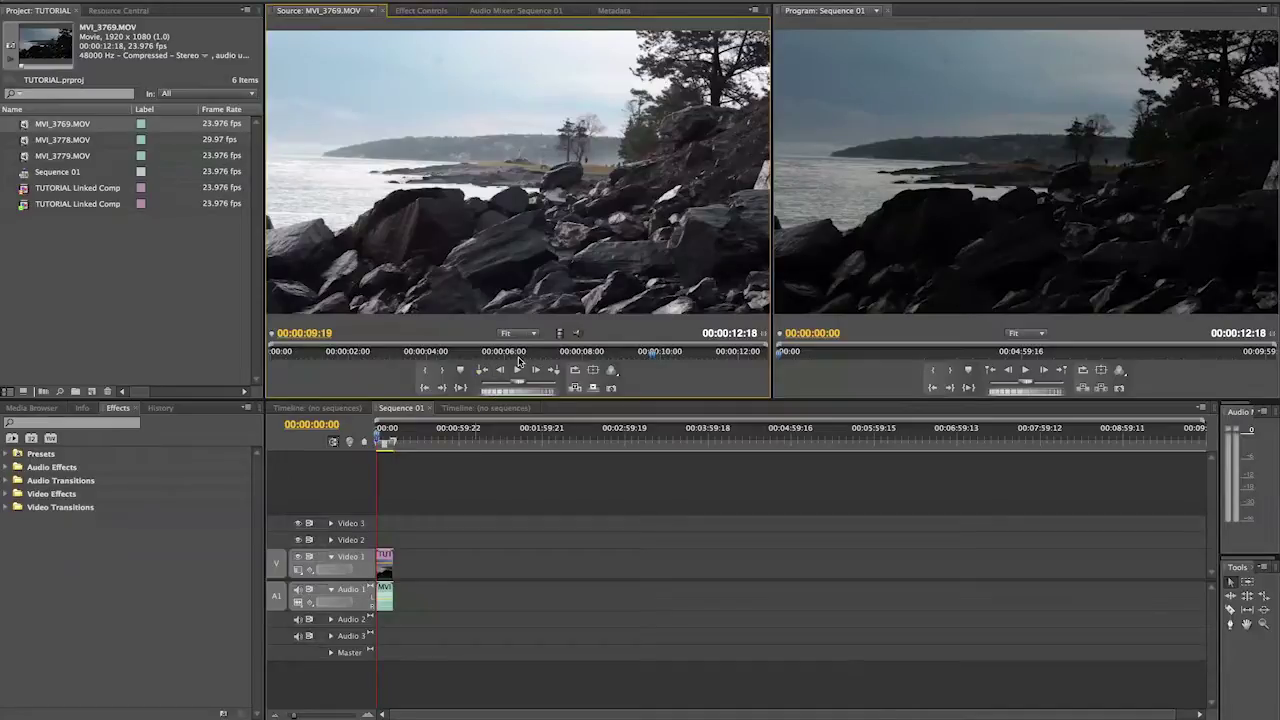
{"action": "left_click", "coordinate": [438, 355]}
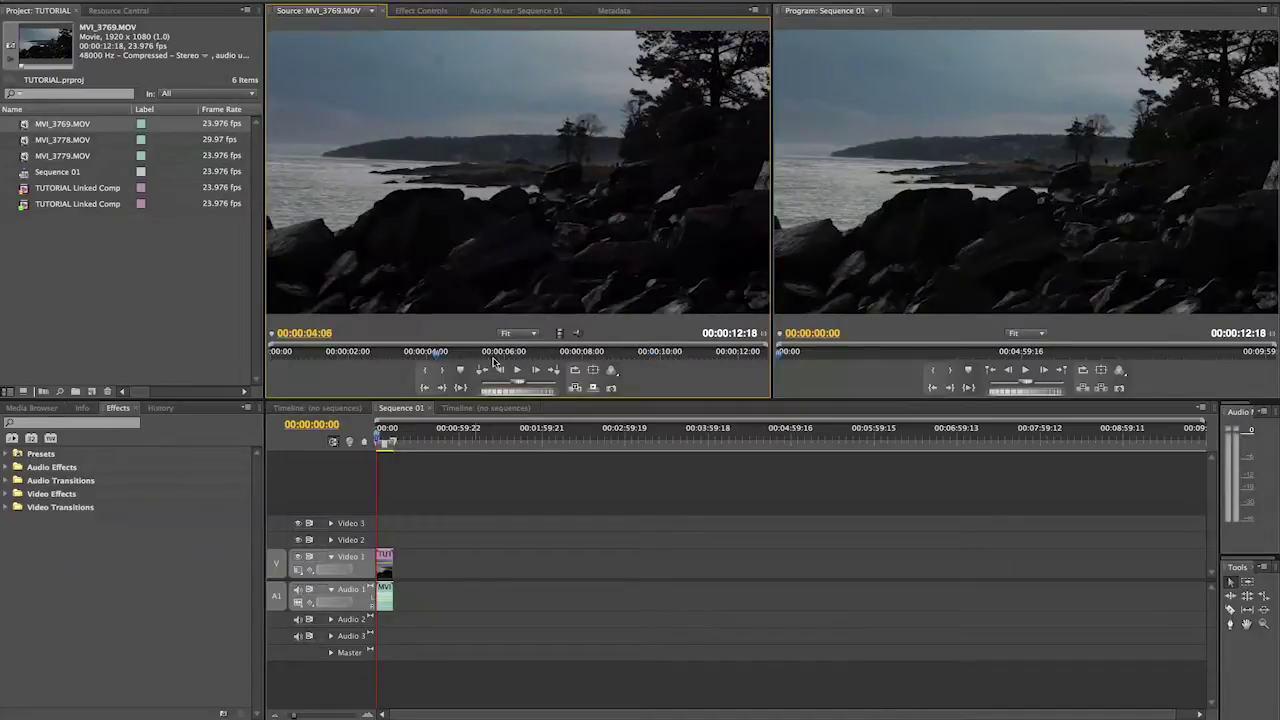
{"action": "key", "text": "space"}
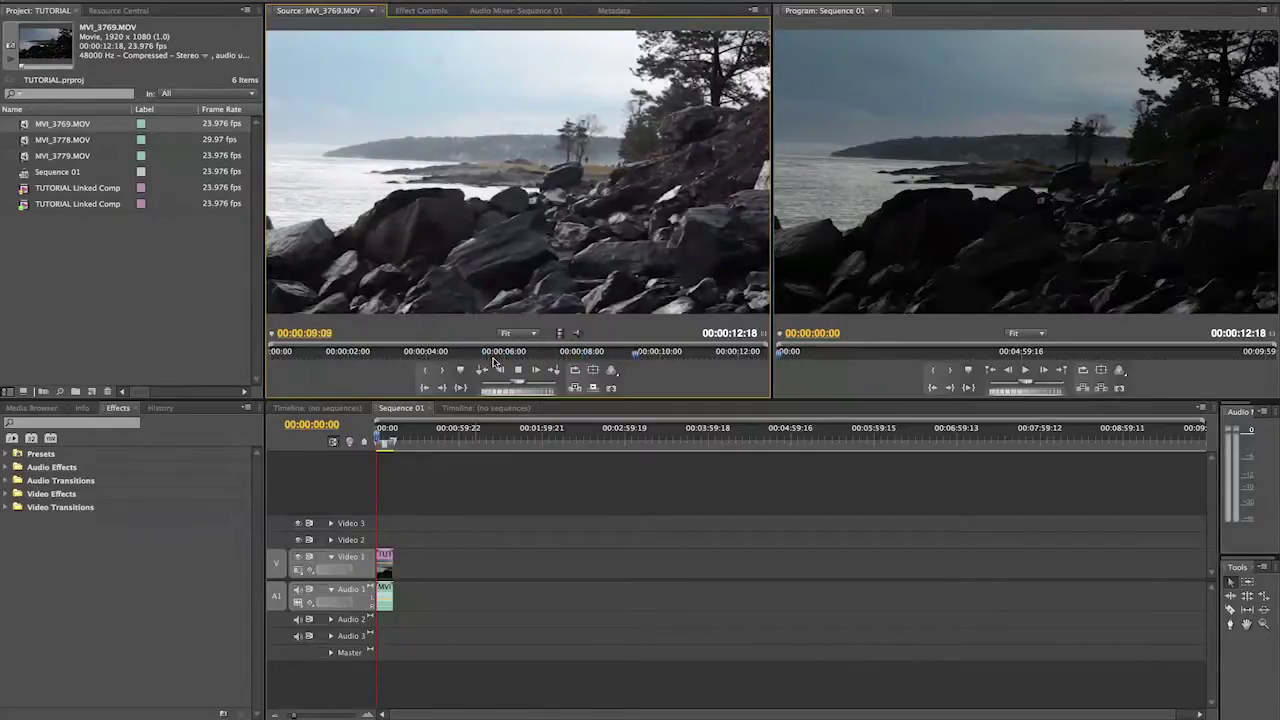
{"action": "key", "text": "space"}
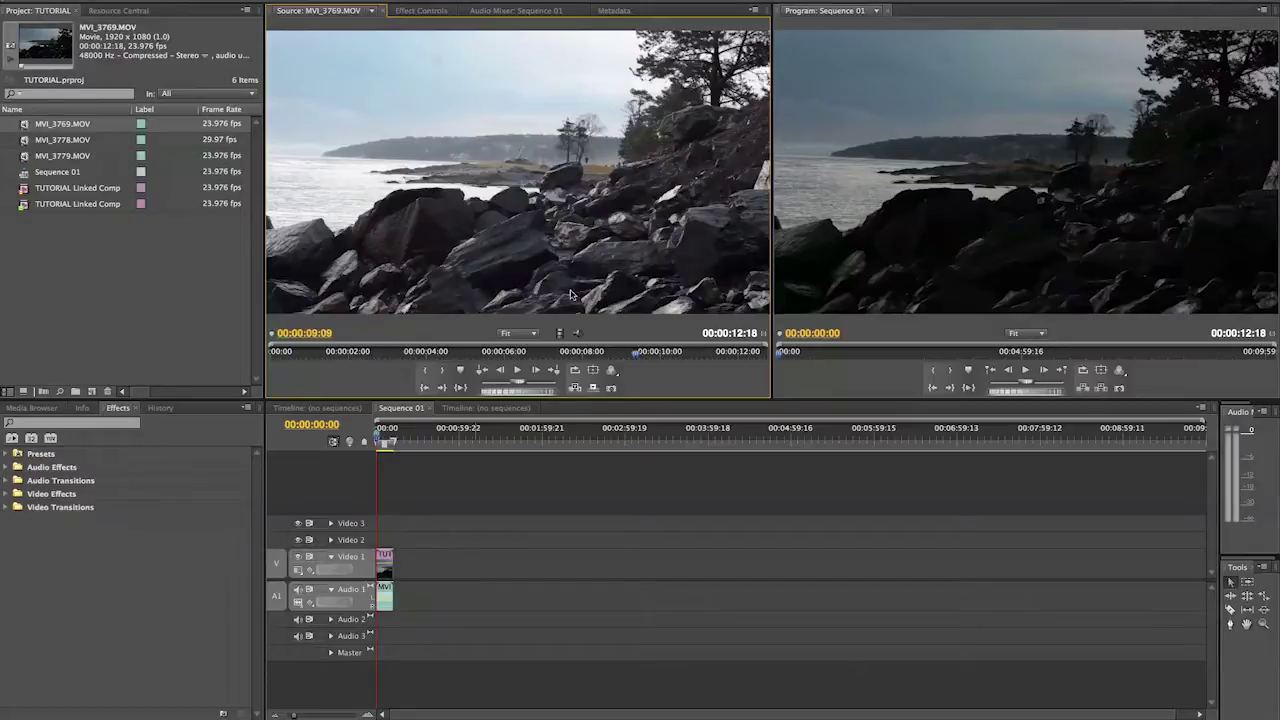
- Switch to After Effects and preview TUTORIAL Linked Comp 02 from 0:00:07:13
{"action": "mouse_move", "coordinate": [615, 715]}
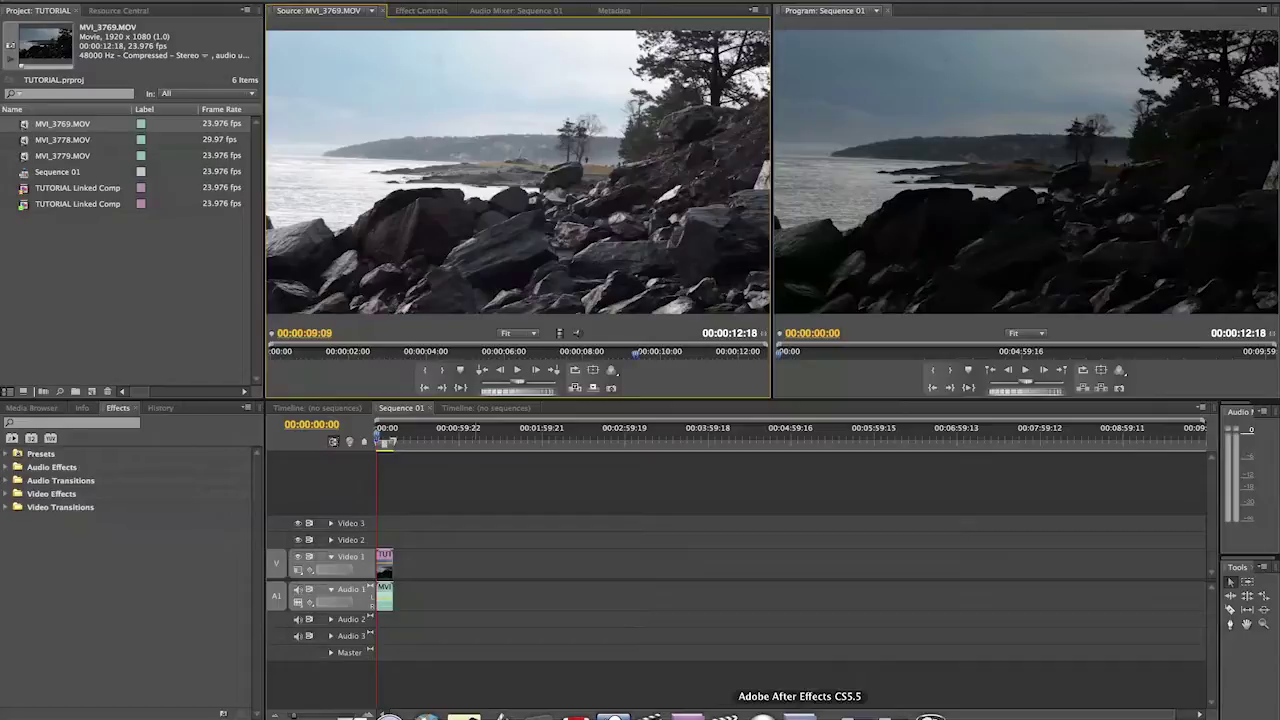
{"action": "left_click", "coordinate": [800, 716]}
{"action": "left_click_drag", "start_coordinate": [417, 580], "coordinate": [922, 580]}
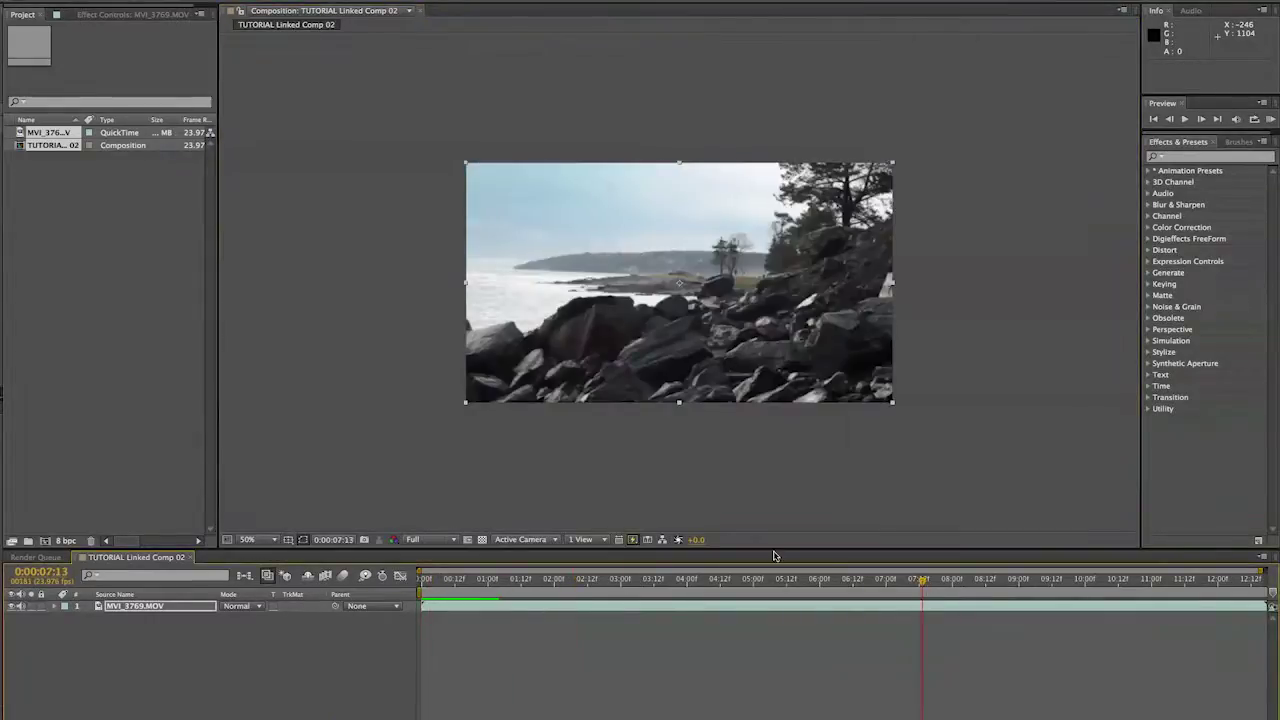
{"action": "key", "text": "KP_0"}
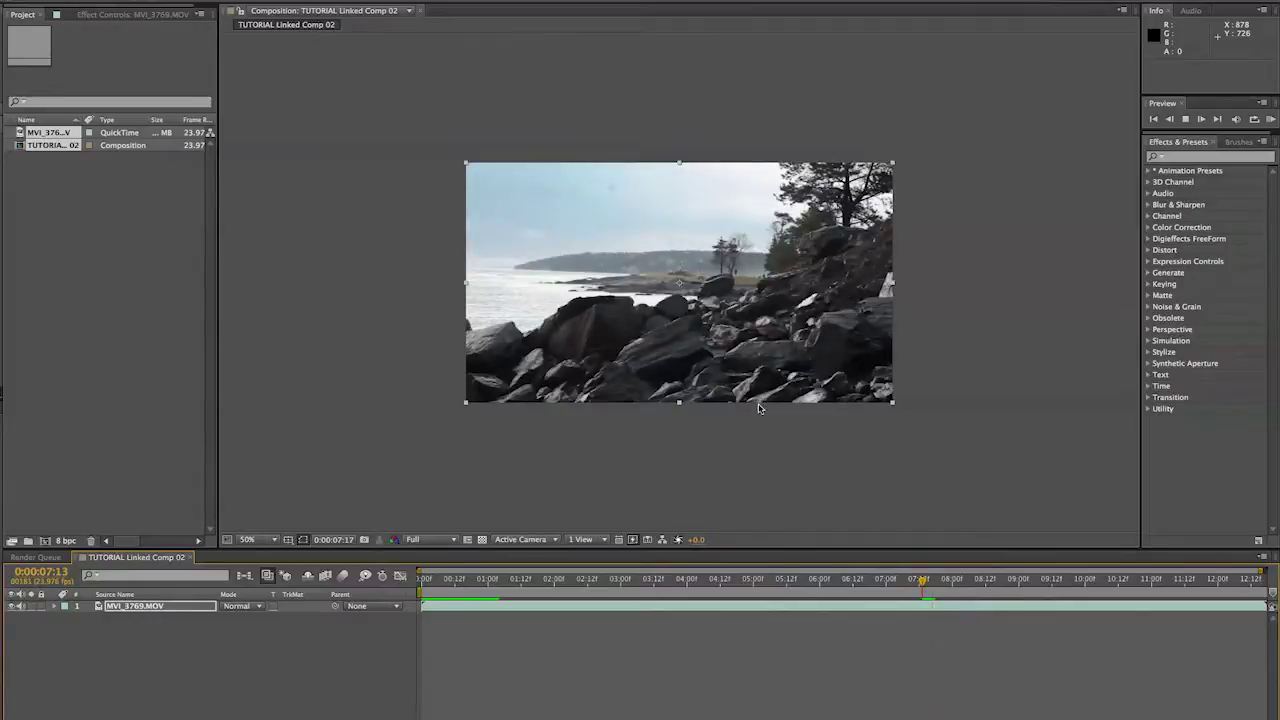
- Switch back to Premiere Pro and look up the Replace With After Effects Composition option for the sequence's video clip
{"action": "left_click", "coordinate": [687, 715]}
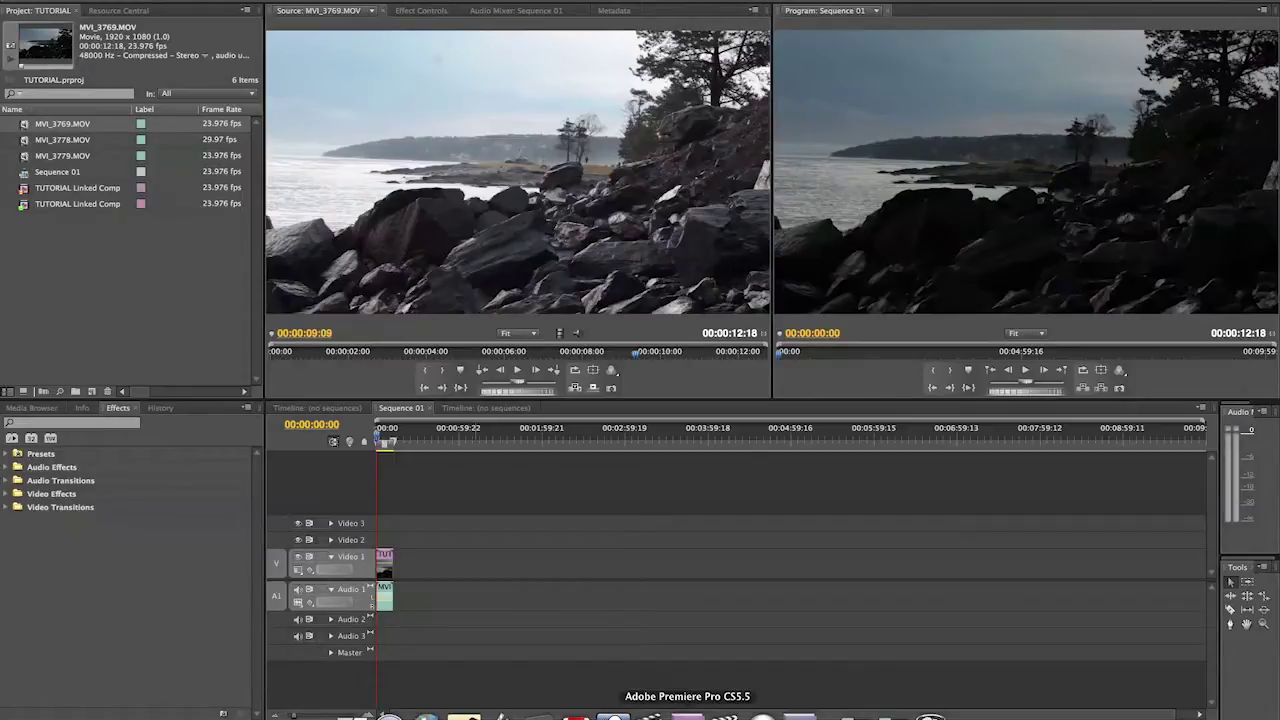
{"action": "right_click", "coordinate": [386, 566]}
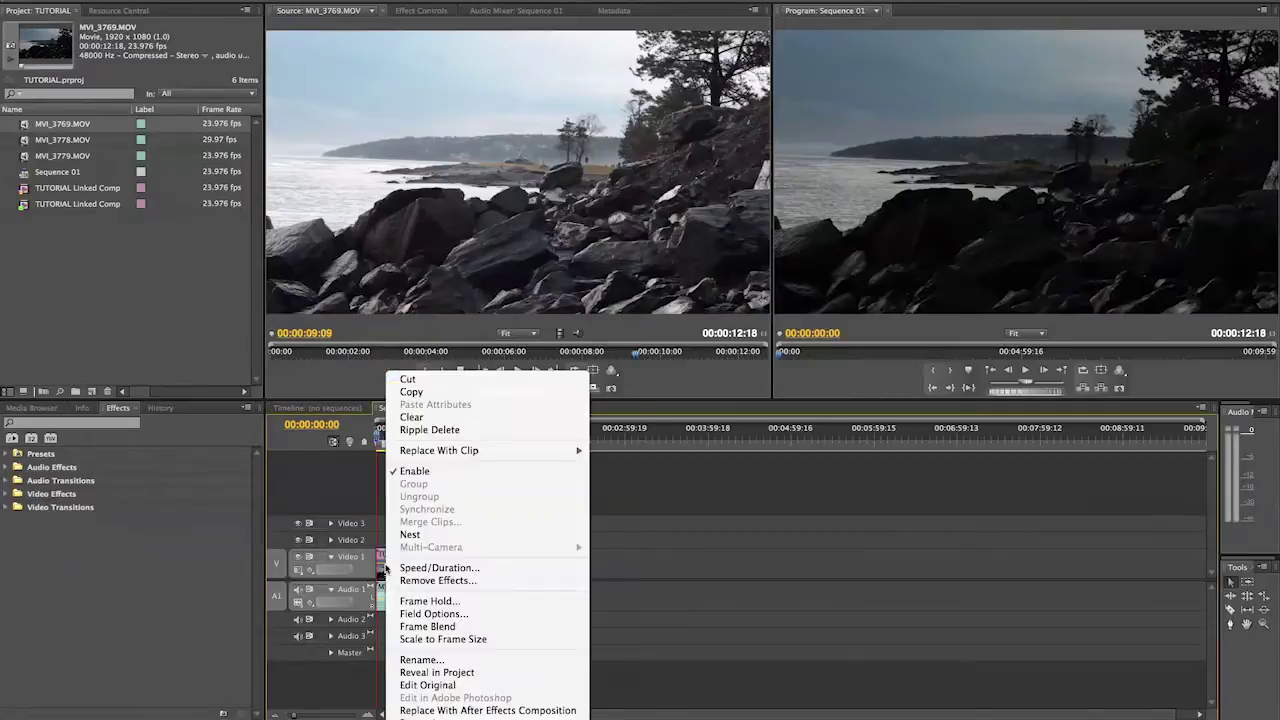
{"action": "left_click", "coordinate": [797, 619]}
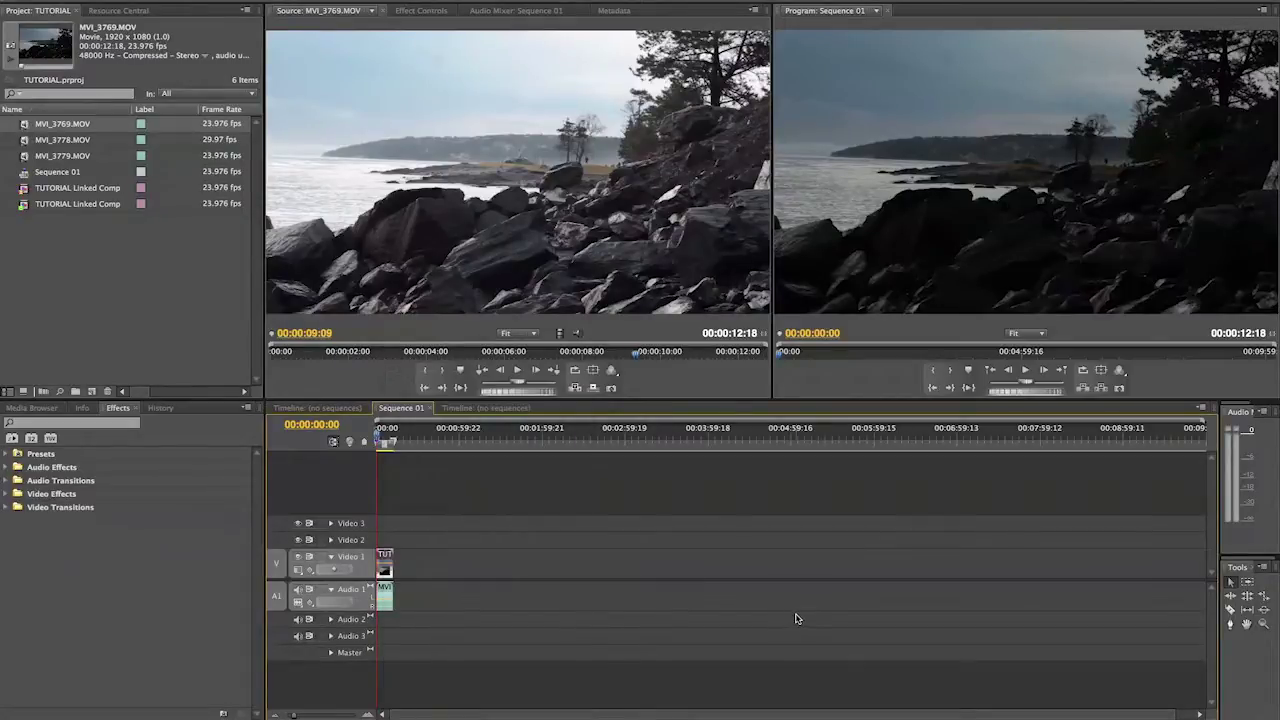
- Switch to After Effects, return to the start of the composition and duplicate the MVI_3769.MOV layer
{"action": "left_click", "coordinate": [706, 708]}
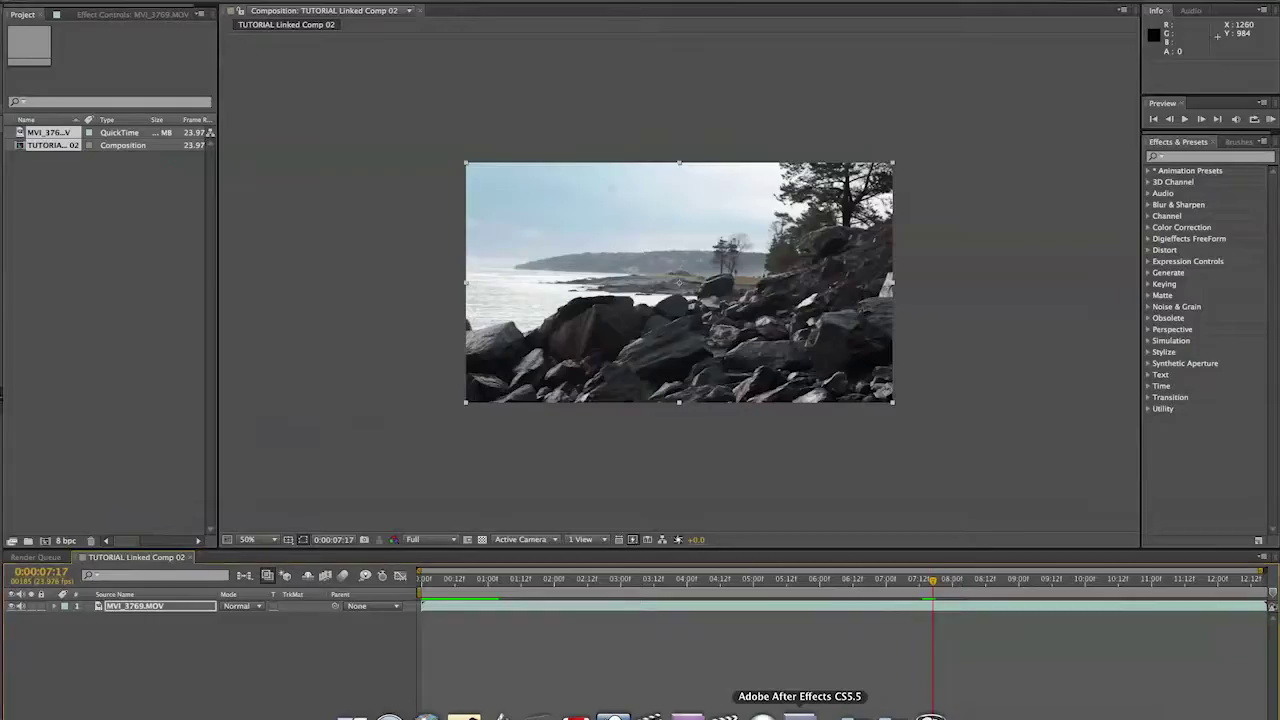
{"action": "left_click", "coordinate": [740, 582]}
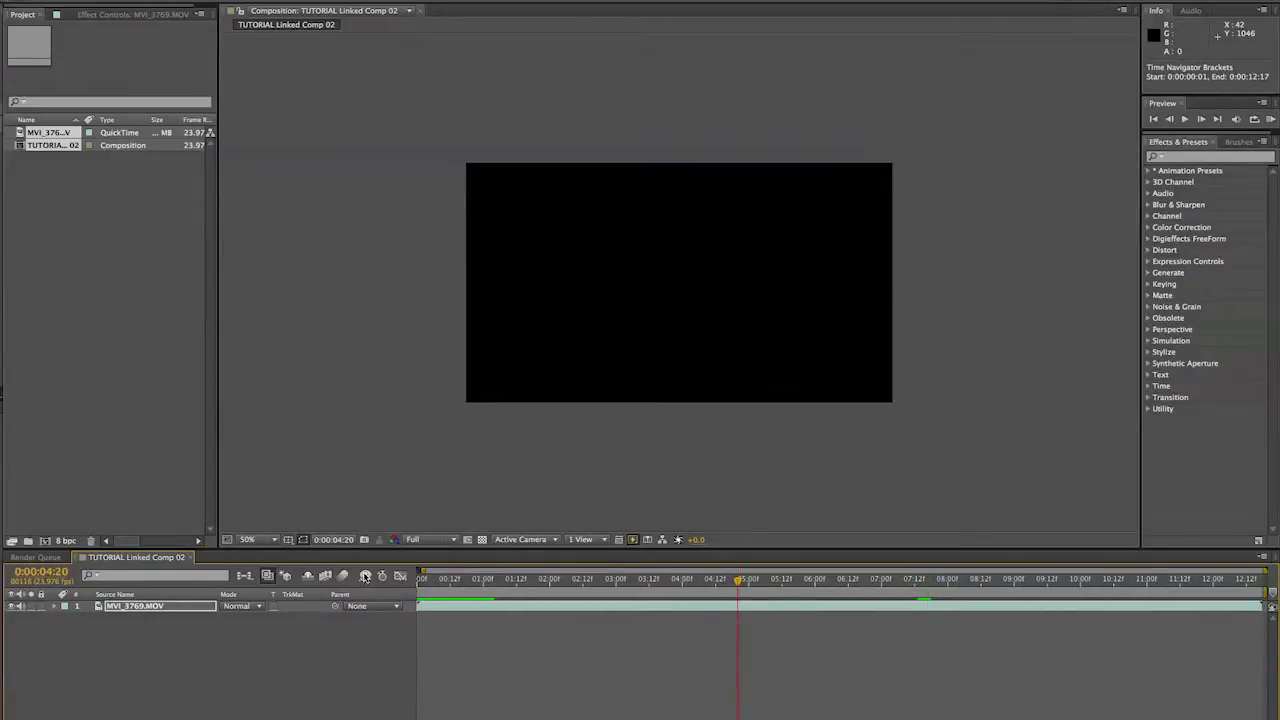
{"action": "key", "text": "Home"}
{"action": "left_click", "coordinate": [173, 610]}
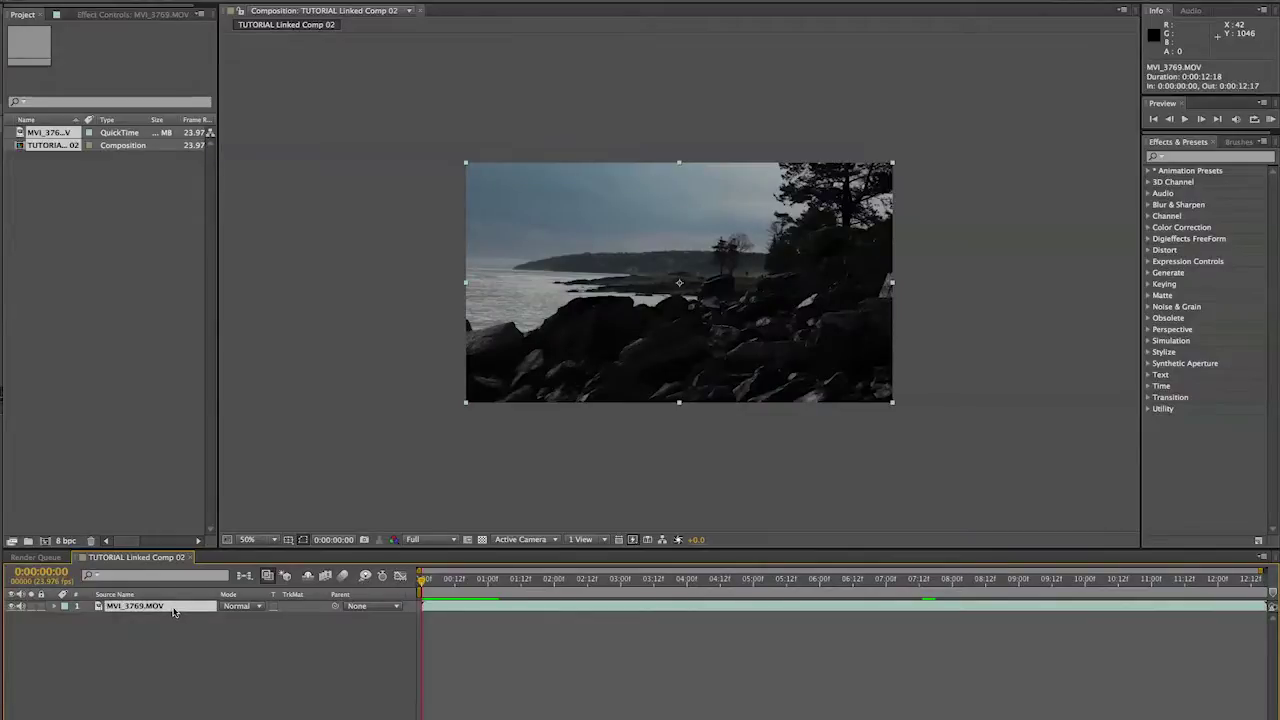
{"action": "key", "text": "ctrl+d"}
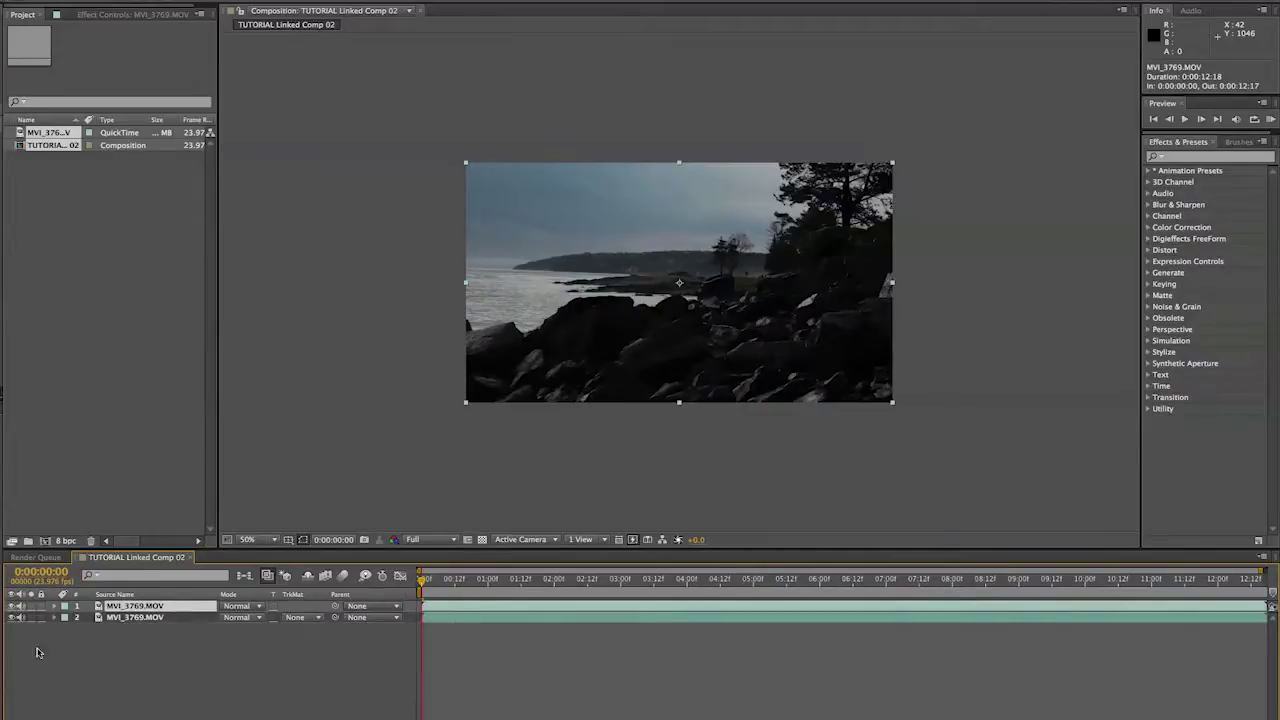
- Time-stretch the upper MVI_3769.MOV layer to a stretch factor of 50 and preview it from 0:00:00:14
{"action": "right_click", "coordinate": [150, 608]}
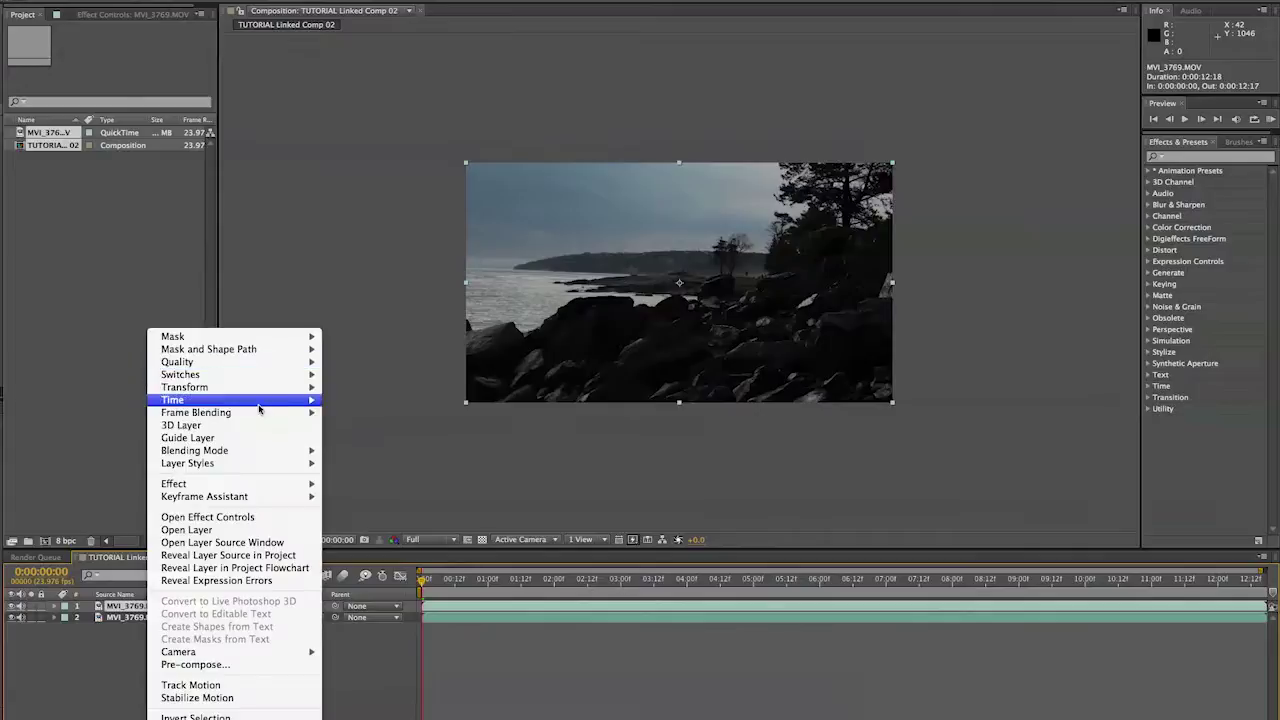
{"action": "mouse_move", "coordinate": [262, 401]}
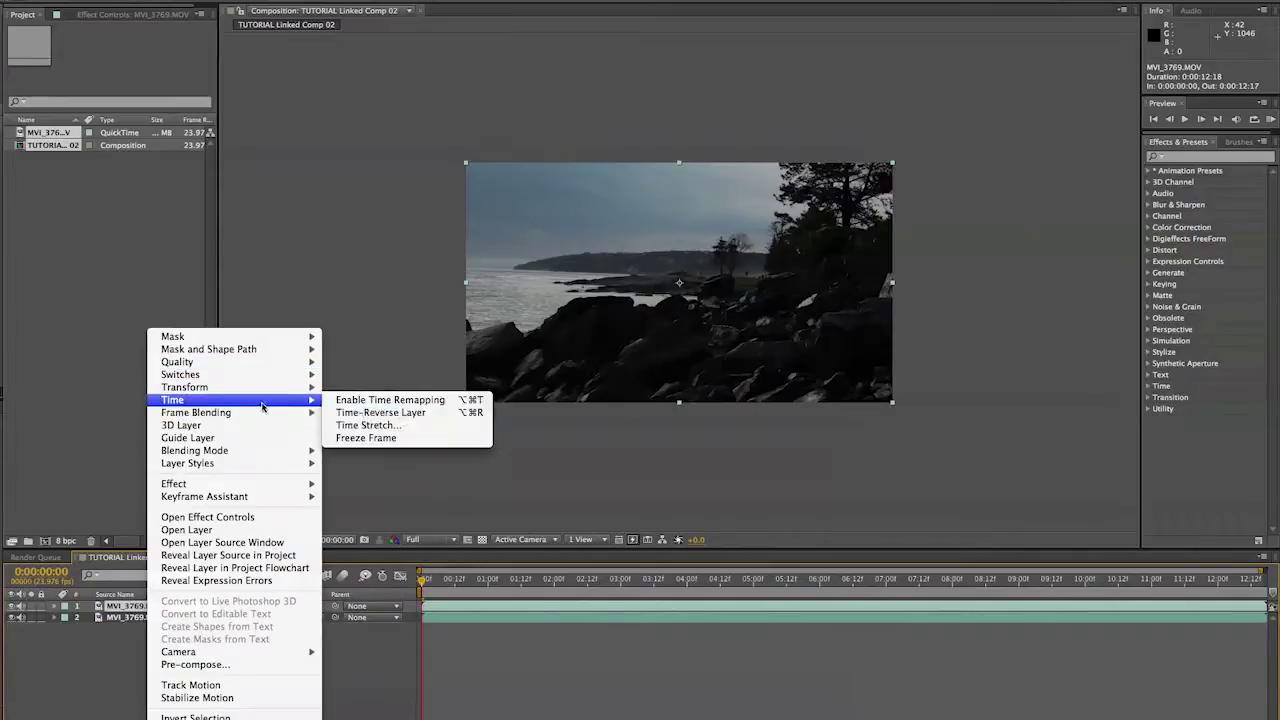
{"action": "left_click", "coordinate": [368, 426]}
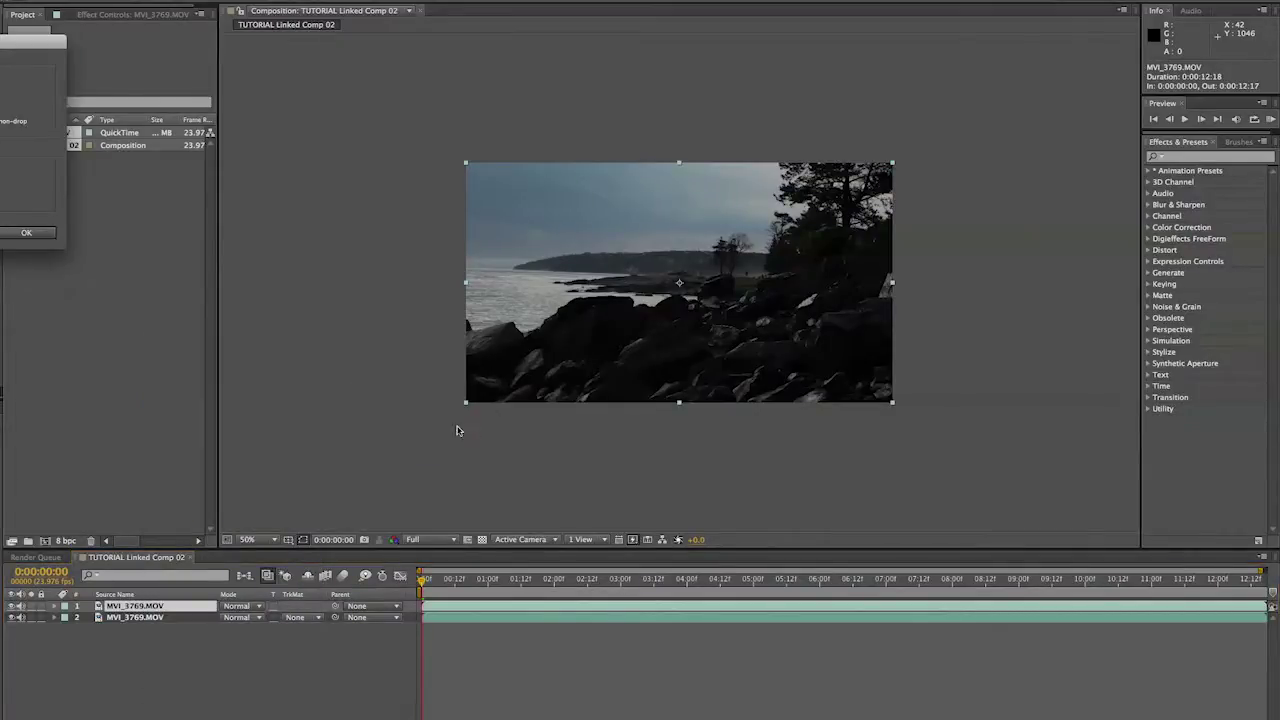
{"action": "left_click_drag", "start_coordinate": [42, 47], "coordinate": [654, 143]}
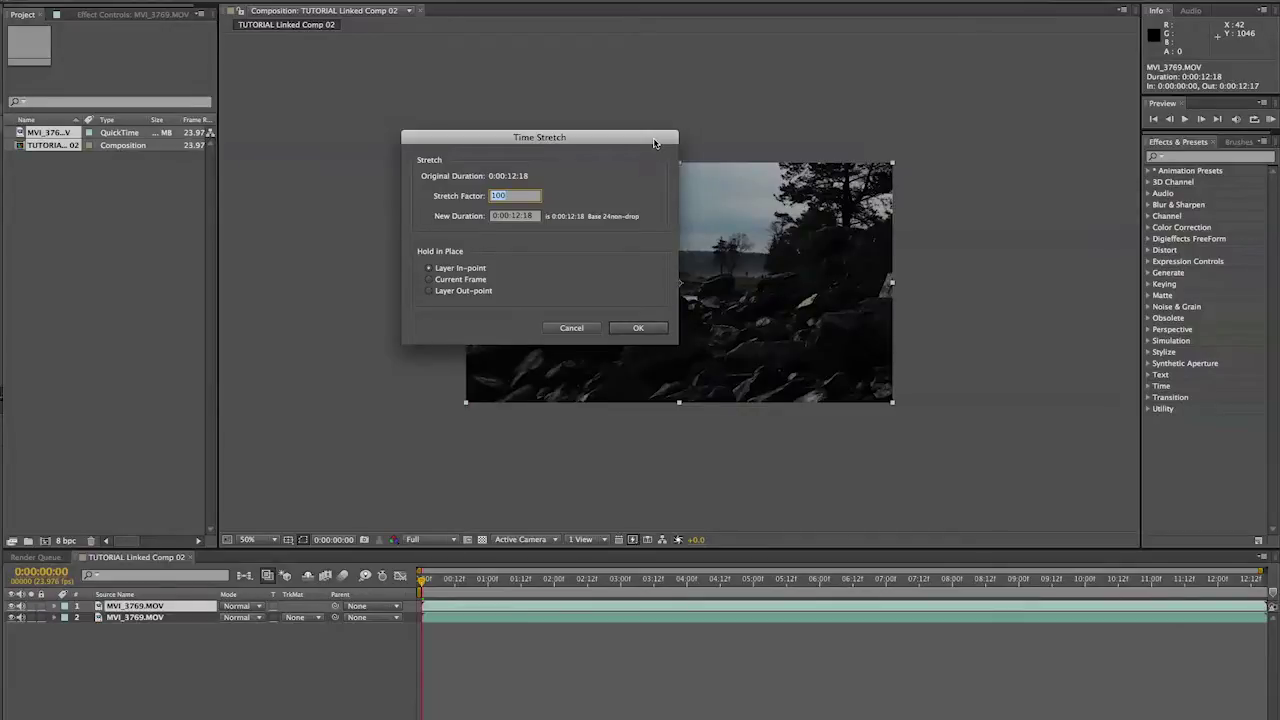
{"action": "type", "text": "50"}
{"action": "key", "text": "Return"}
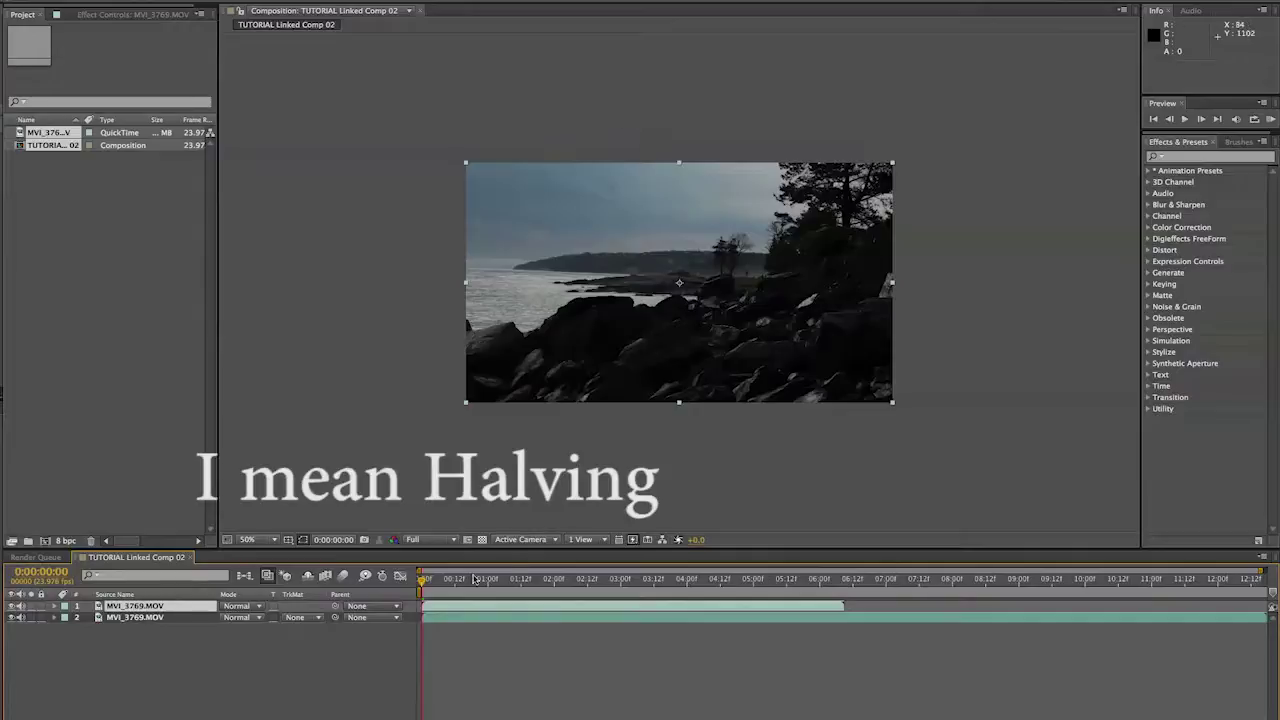
{"action": "left_click_drag", "start_coordinate": [427, 585], "coordinate": [472, 587]}
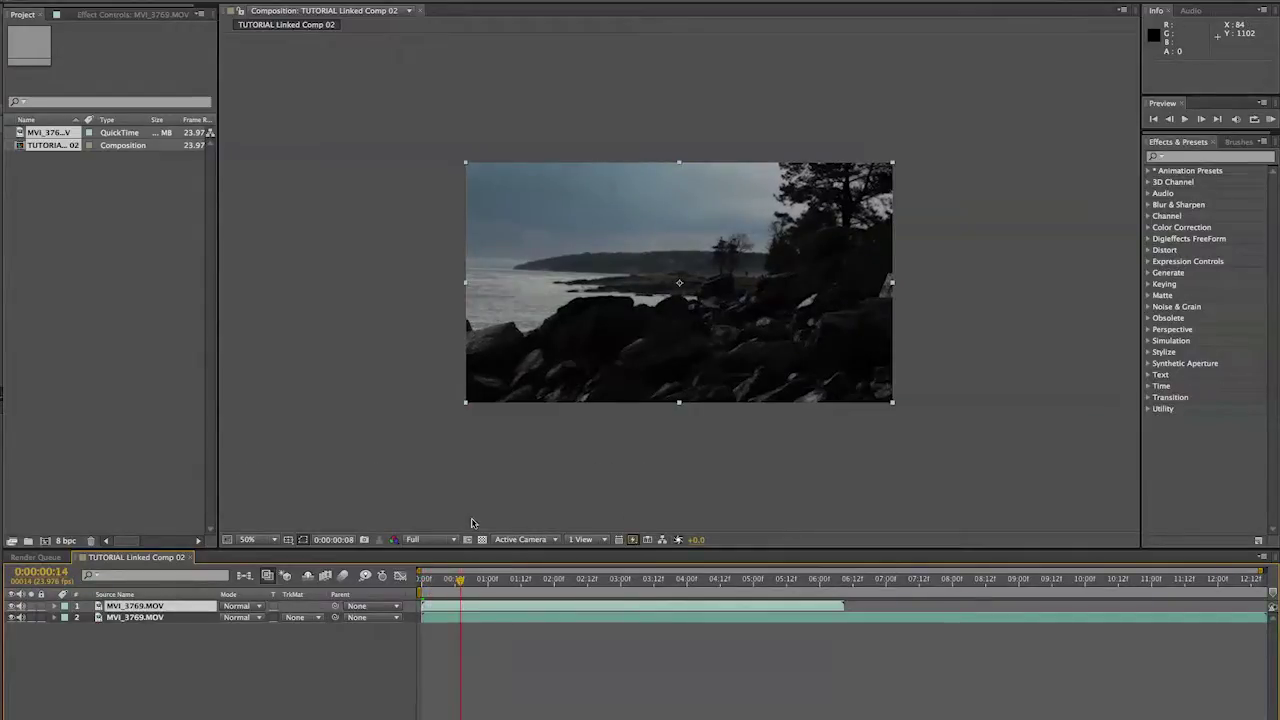
{"action": "key", "text": "KP_0"}
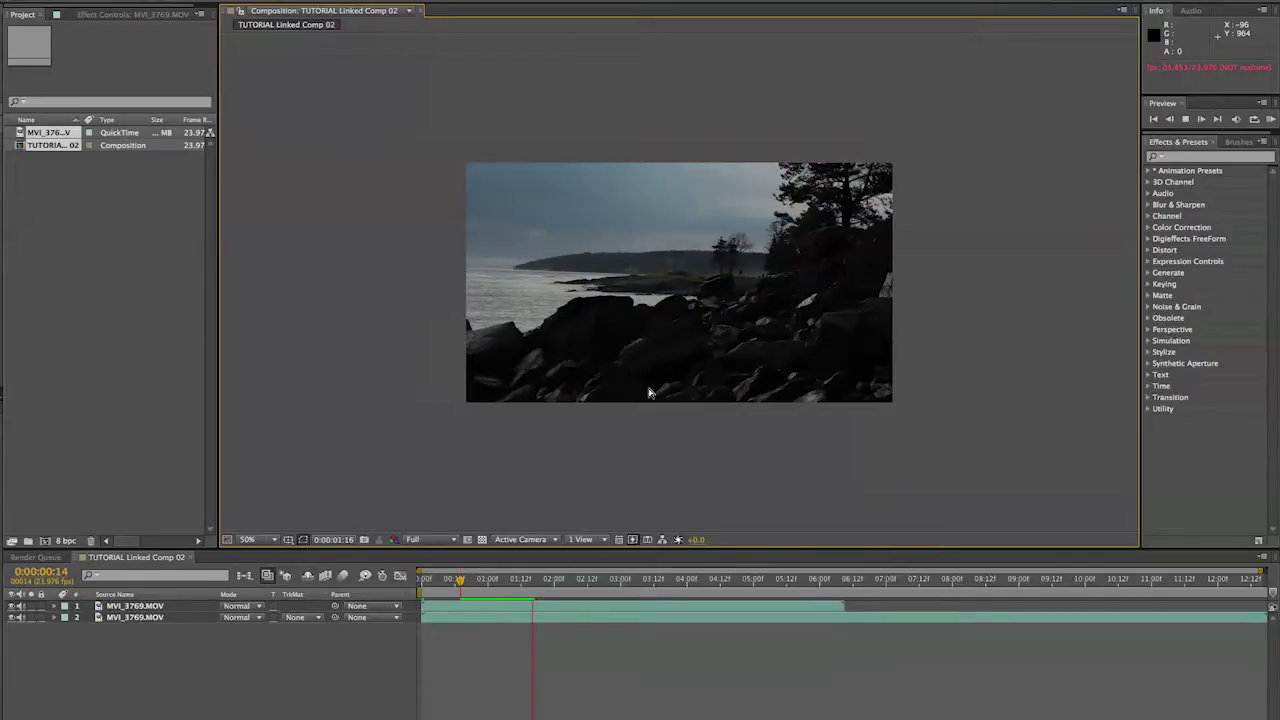
- Try to time-stretch the lower MVI_3769.MOV layer with the upper layer hidden
{"action": "left_click", "coordinate": [175, 620]}
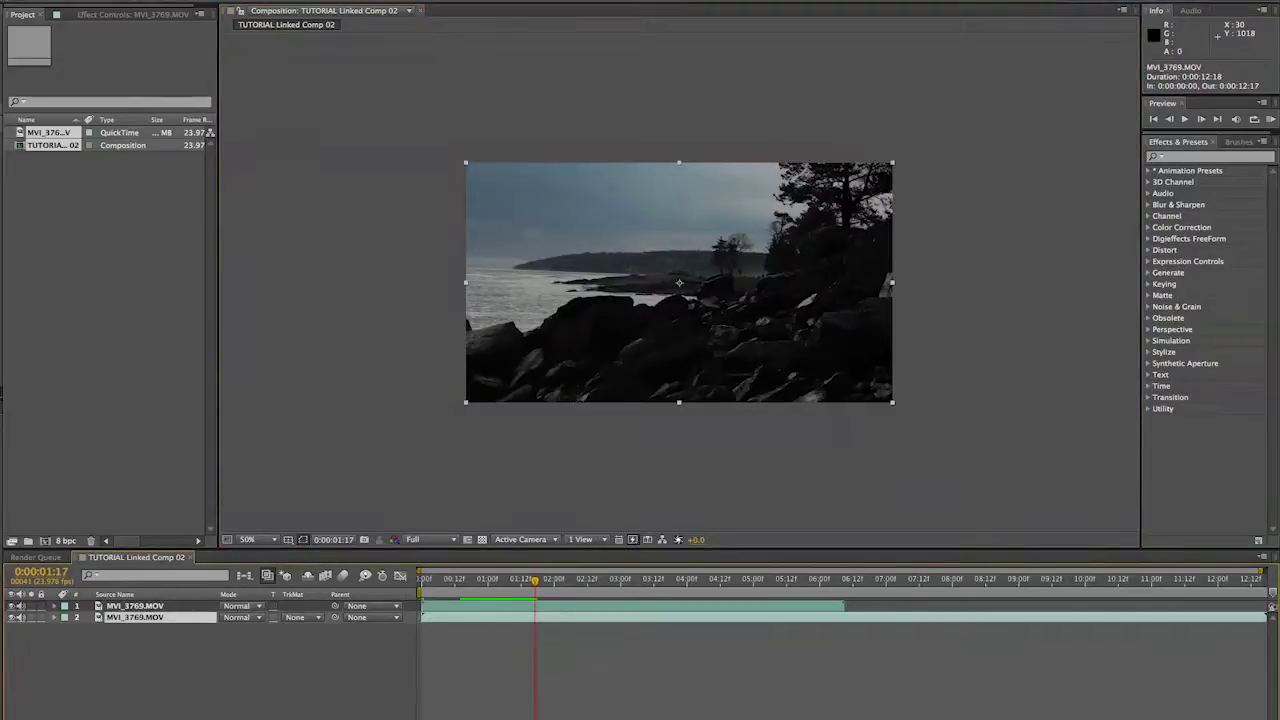
{"action": "left_click_drag", "start_coordinate": [1265, 571], "coordinate": [507, 686]}
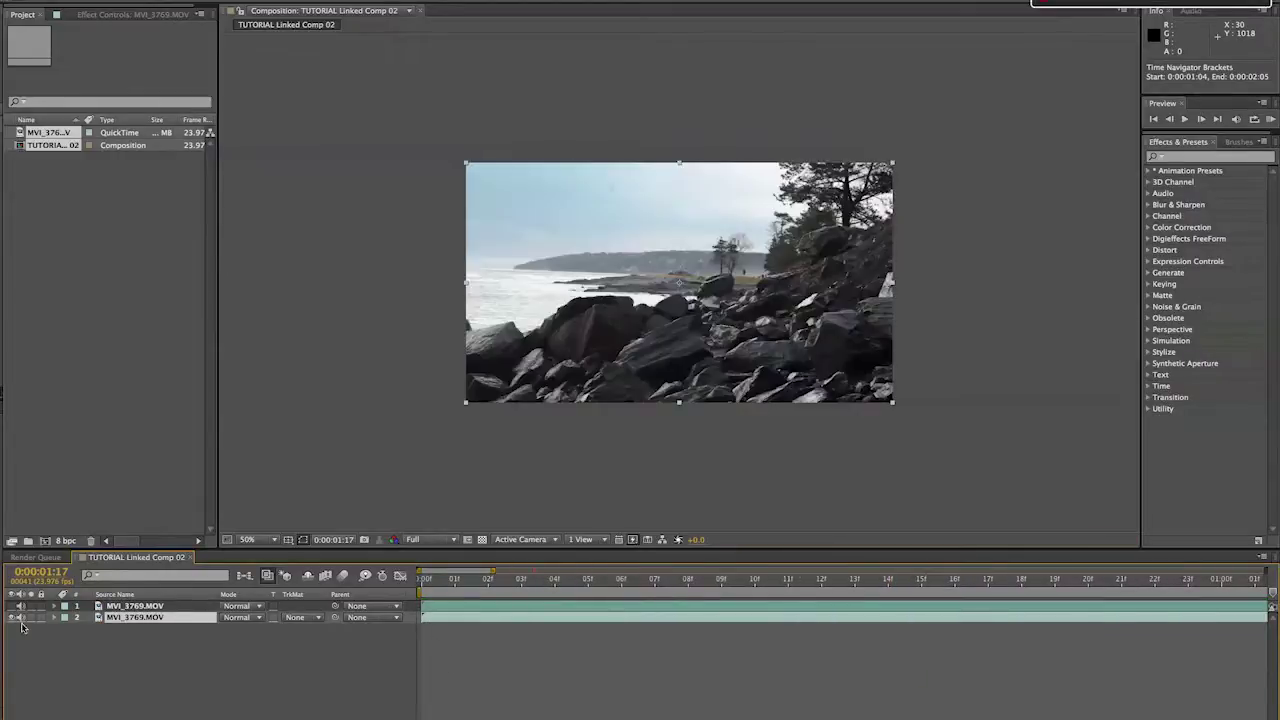
{"action": "right_click", "coordinate": [176, 620]}
{"action": "mouse_move", "coordinate": [250, 389]}
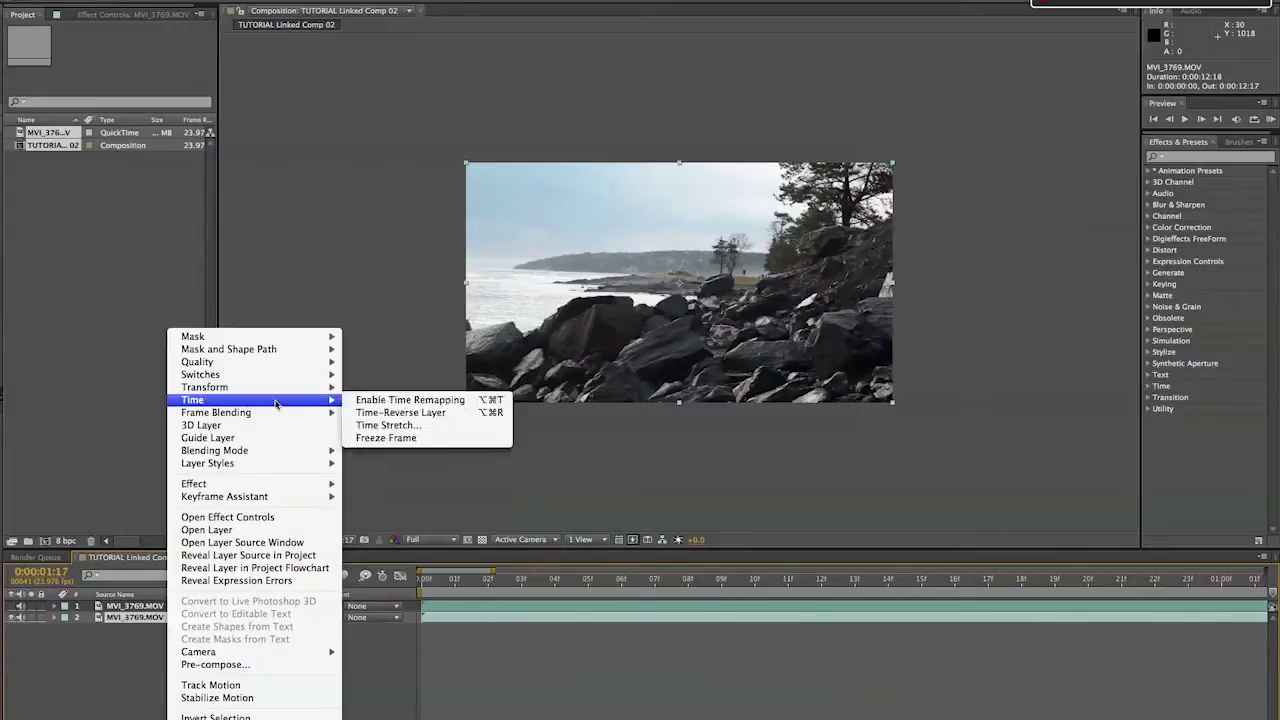
{"action": "left_click", "coordinate": [388, 425]}
{"action": "type", "text": "5"}
{"action": "key", "text": "Return"}
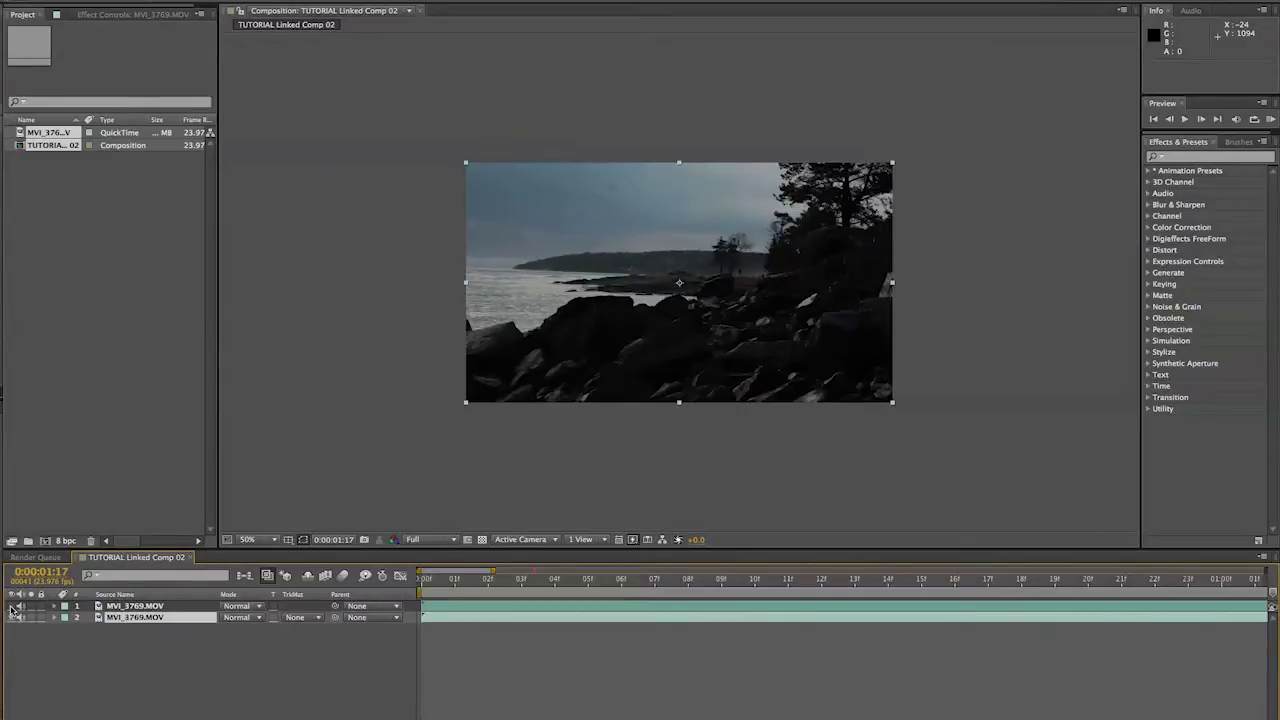
- Undo the layer visibility changes and the time stretch of the lower MVI_3769.MOV layer
{"action": "key", "text": "ctrl+z"}
{"action": "key", "text": "ctrl+z"}
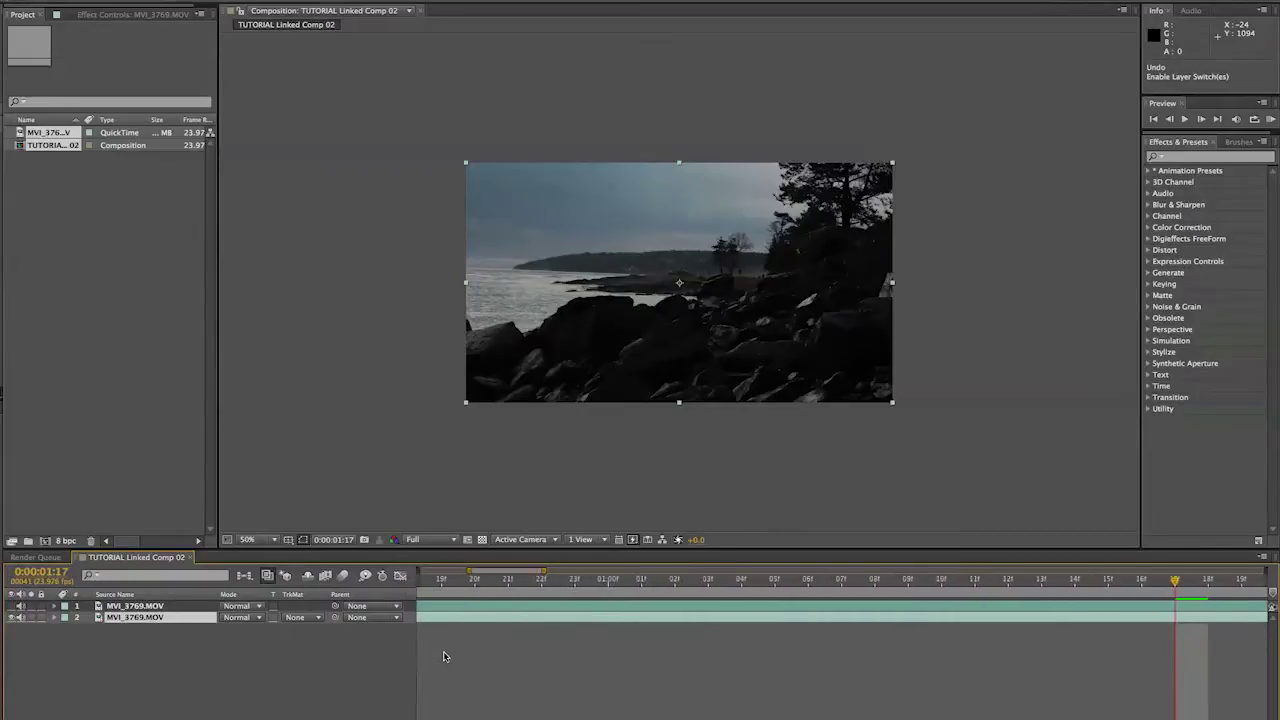
{"action": "key", "text": "ctrl+z"}
{"action": "key", "text": "ctrl+z"}
{"action": "key", "text": "ctrl+z"}
{"action": "key", "text": "ctrl+z"}
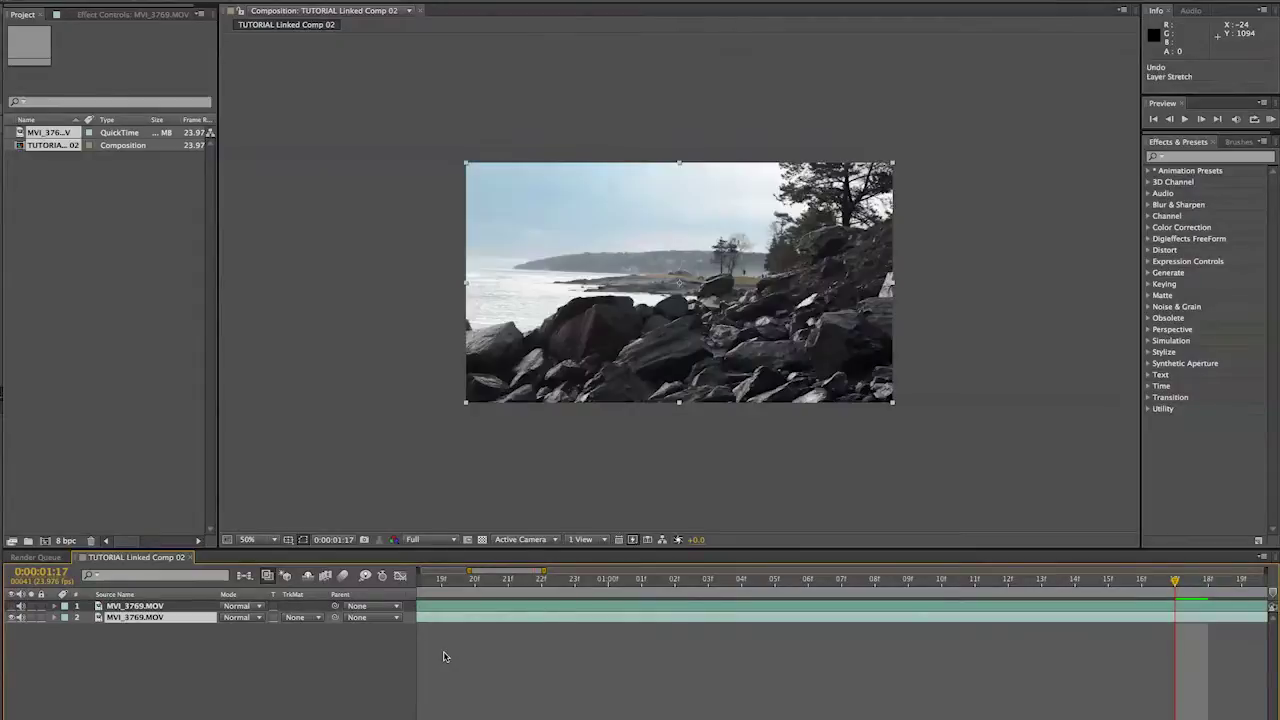
- Trim the lower MVI_3769.MOV layer's start by one frame to 0:00:00:01 and time-stretch the layer to half its length
{"action": "scroll", "coordinate": [535, 690], "scroll_direction": "left", "scroll_amount": 3}
{"action": "scroll", "coordinate": [535, 690], "scroll_direction": "left", "scroll_amount": 2}
{"action": "left_click_drag", "start_coordinate": [422, 617], "coordinate": [455, 617]}
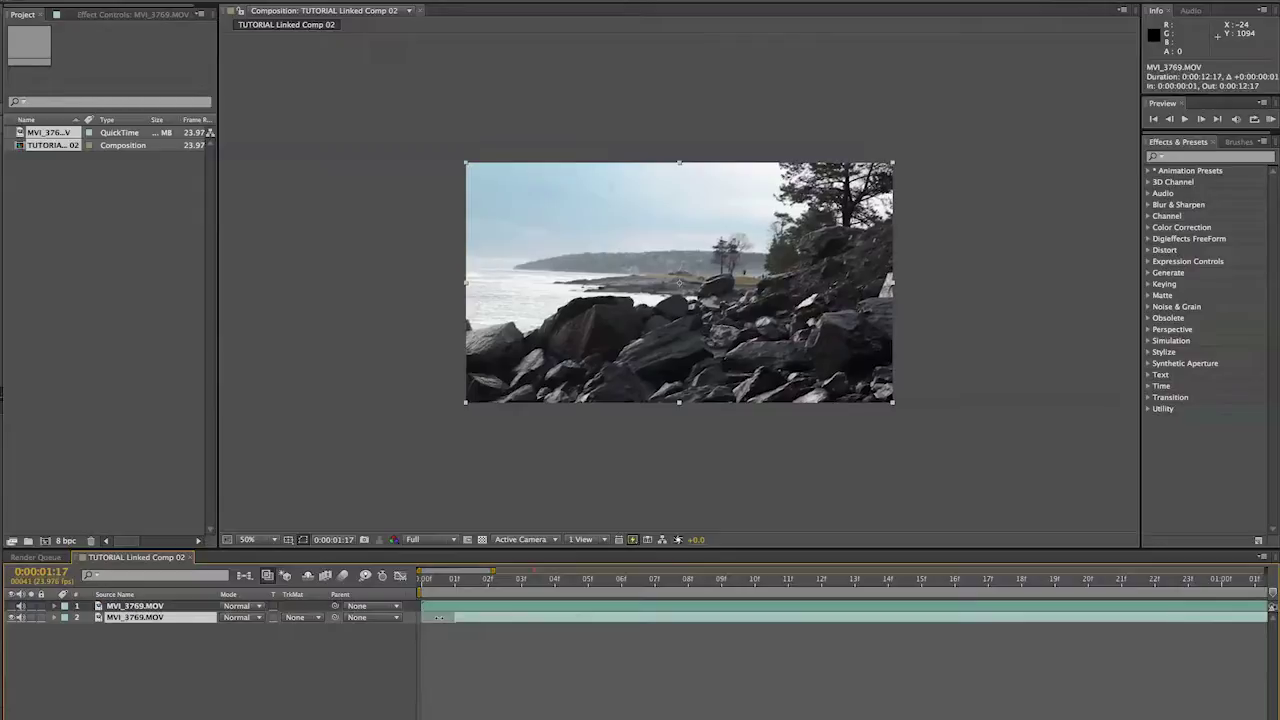
{"action": "right_click", "coordinate": [122, 619]}
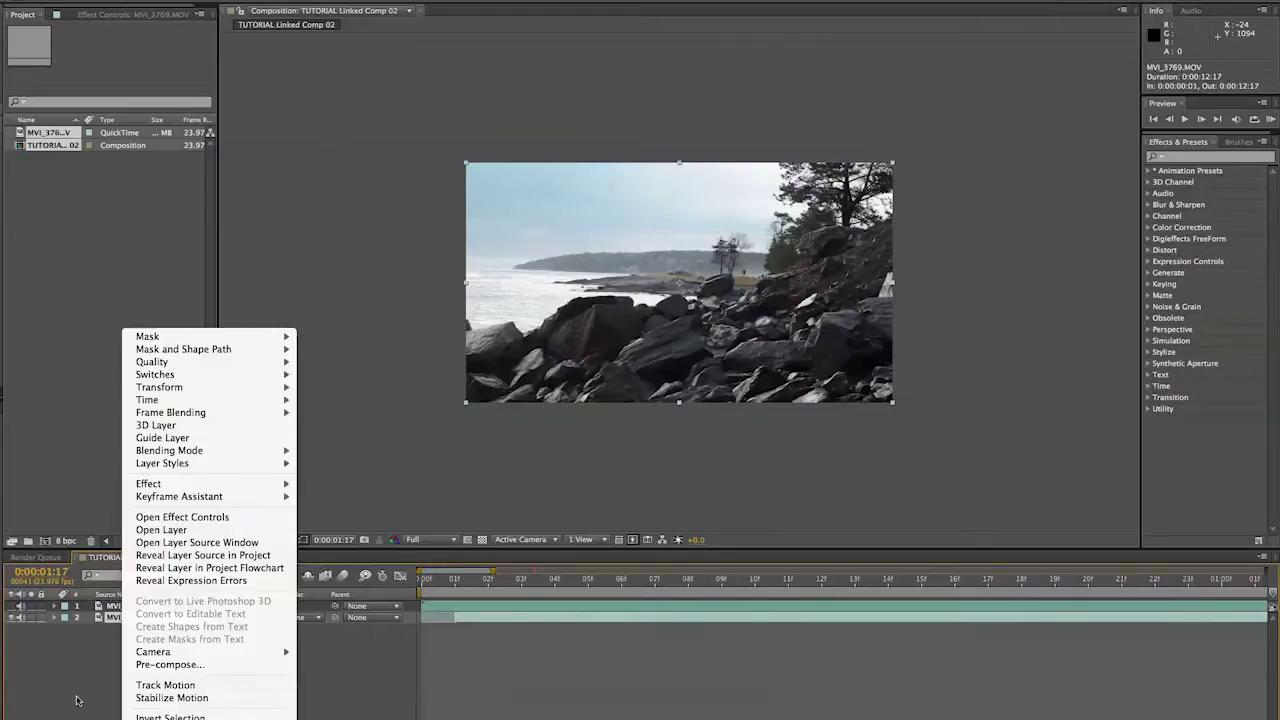
{"action": "mouse_move", "coordinate": [230, 399]}
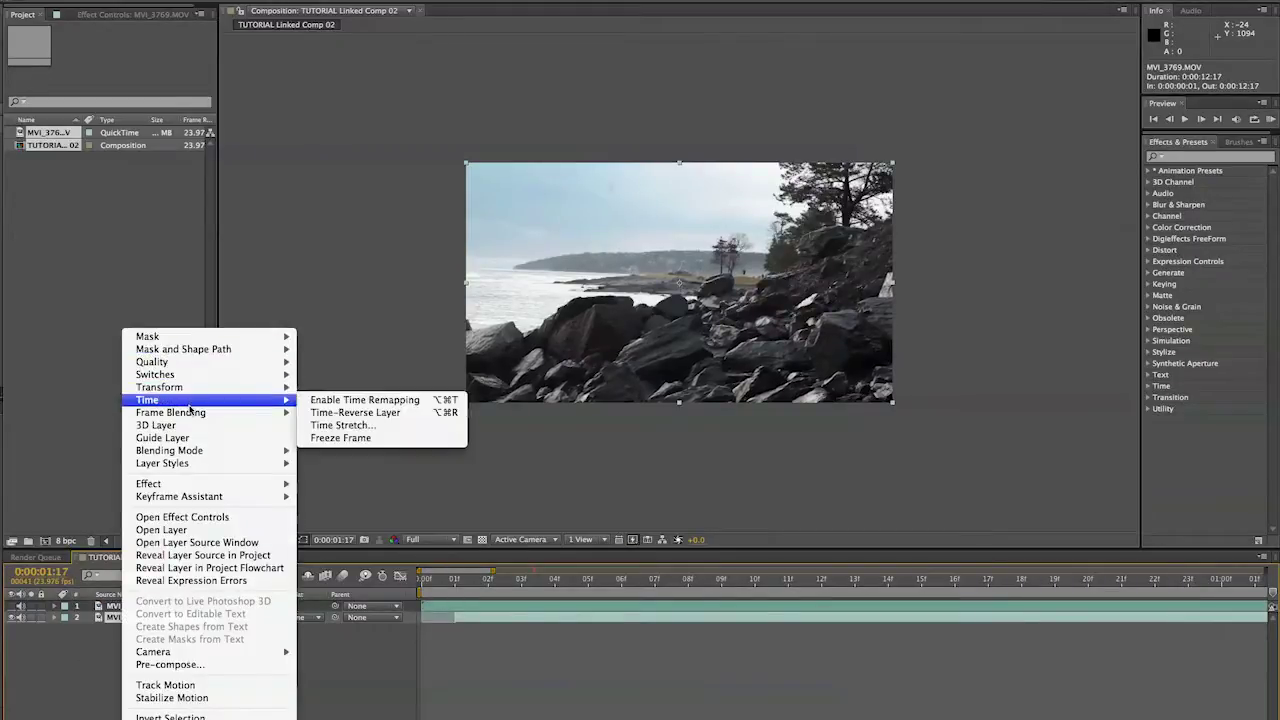
{"action": "left_click", "coordinate": [340, 425]}
{"action": "key", "text": "Escape"}
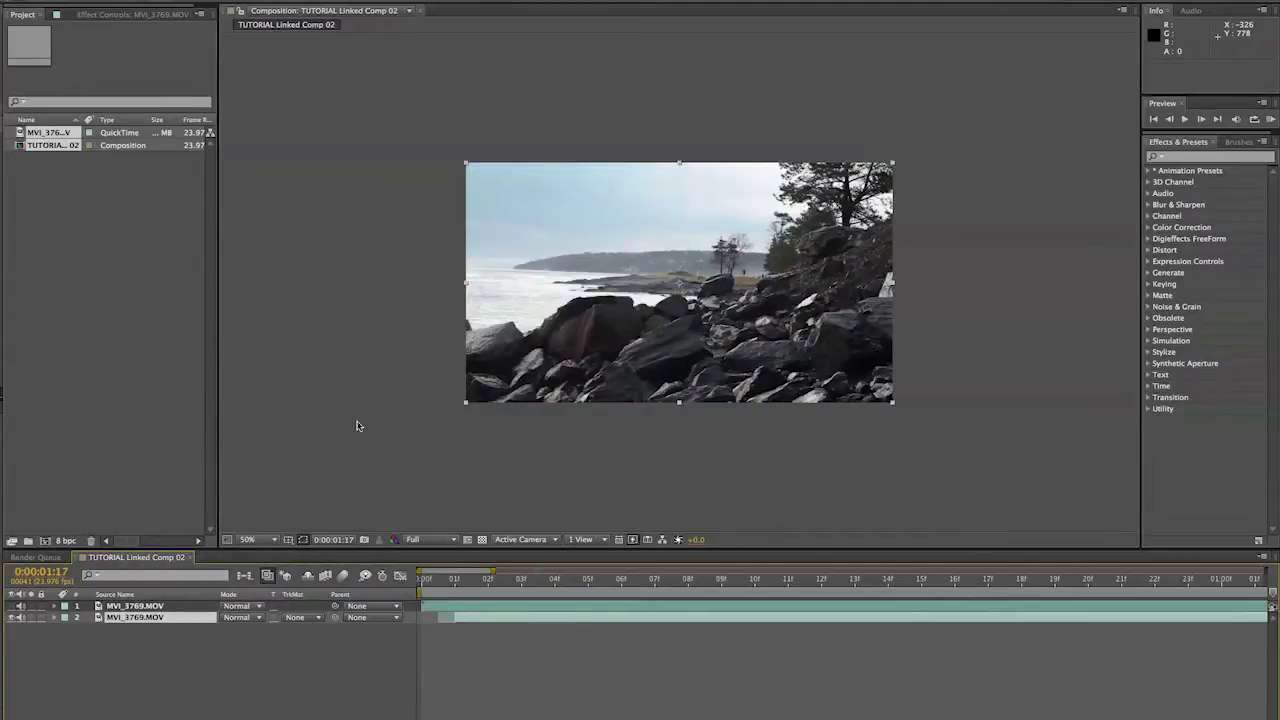
- Set the preview resolution to Quarter and scrub to 0:00:01:15 with both layers shown
{"action": "left_click_drag", "start_coordinate": [493, 571], "coordinate": [1266, 571]}
{"action": "left_click_drag", "start_coordinate": [536, 582], "coordinate": [525, 582]}
{"action": "left_click", "coordinate": [432, 539]}
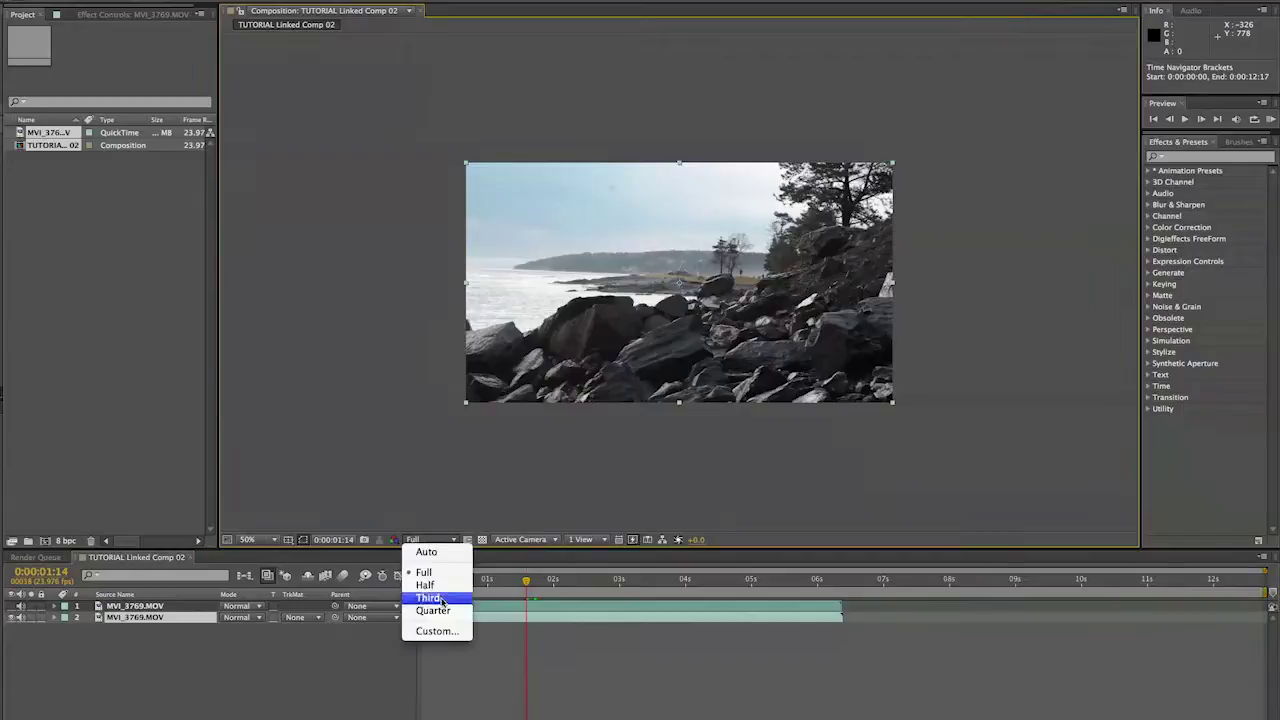
{"action": "left_click", "coordinate": [434, 608]}
{"action": "left_click_drag", "start_coordinate": [511, 581], "coordinate": [612, 582]}
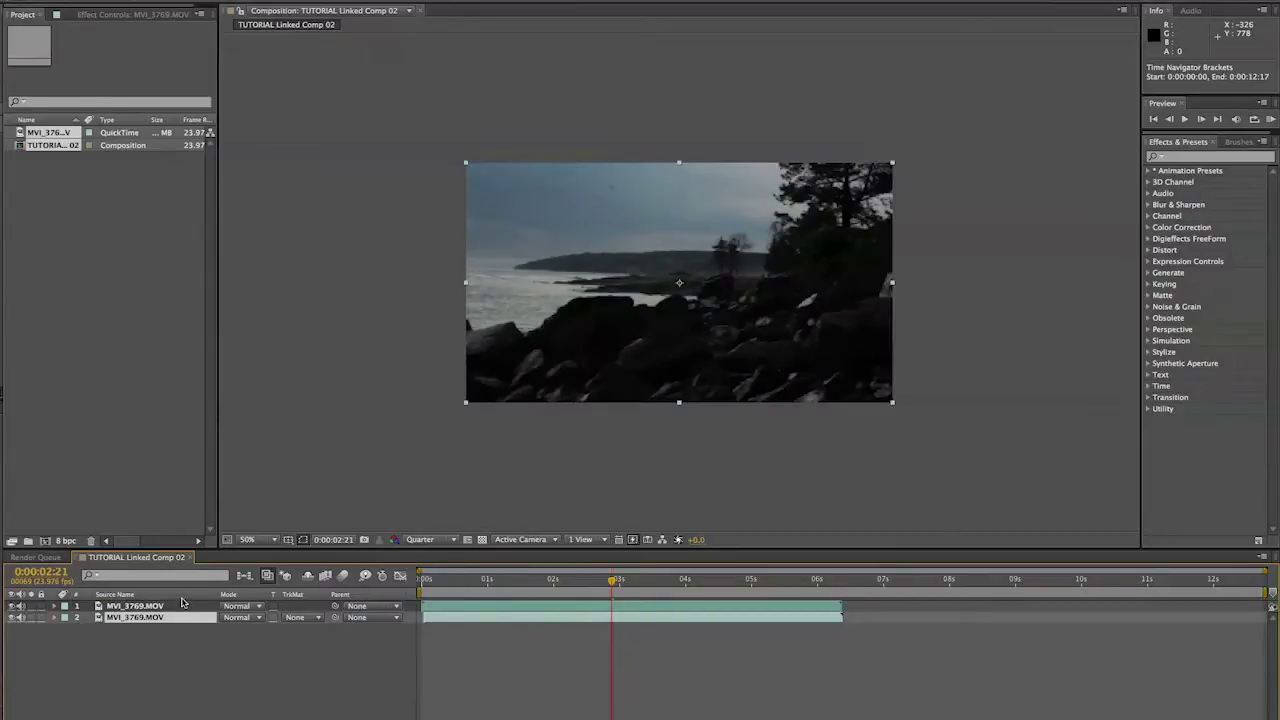
{"action": "left_click_drag", "start_coordinate": [463, 580], "coordinate": [529, 580]}
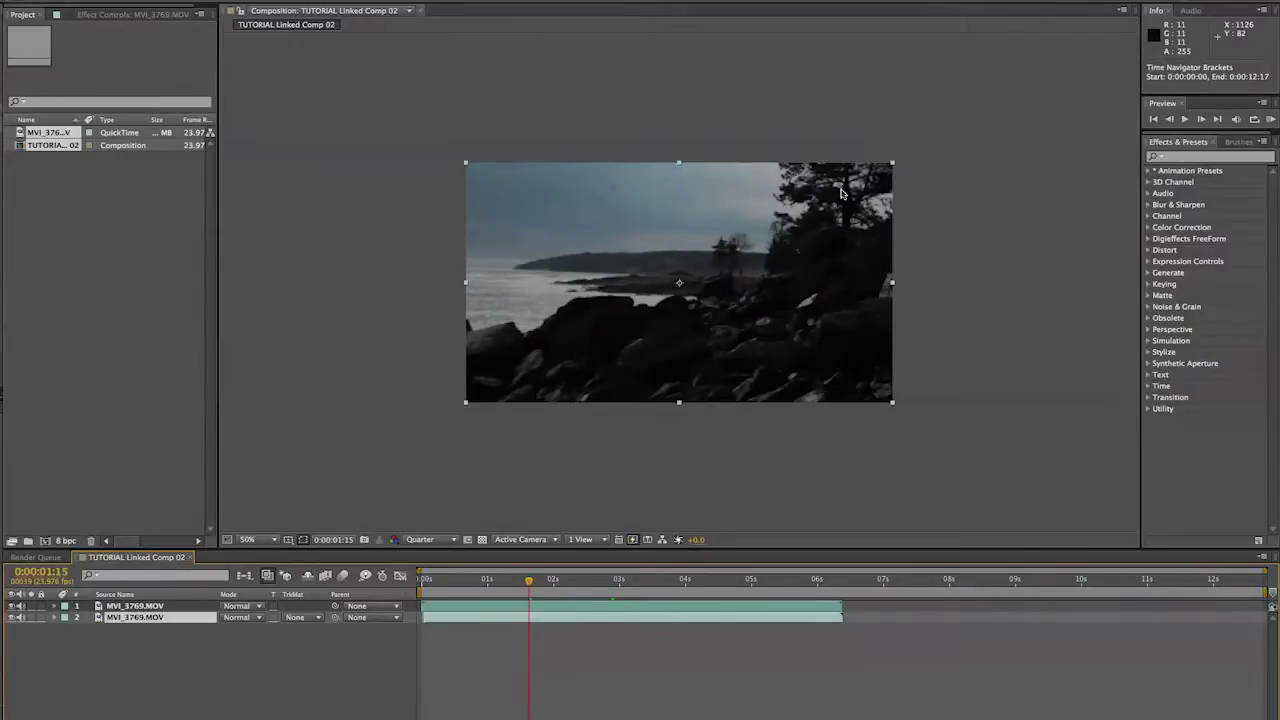
- Apply the Luma Key effect to the upper MVI_3769.MOV layer and set its Threshold to 57
{"action": "left_click", "coordinate": [1195, 157]}
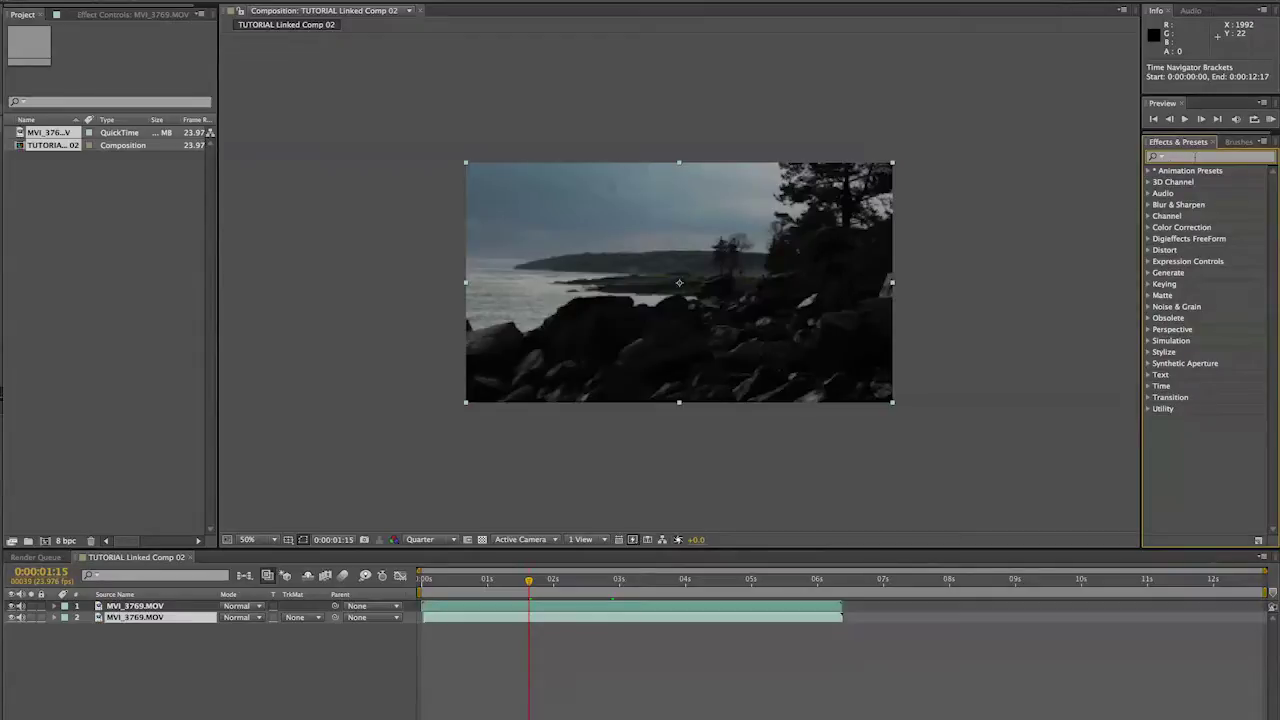
{"action": "type", "text": "Luma"}
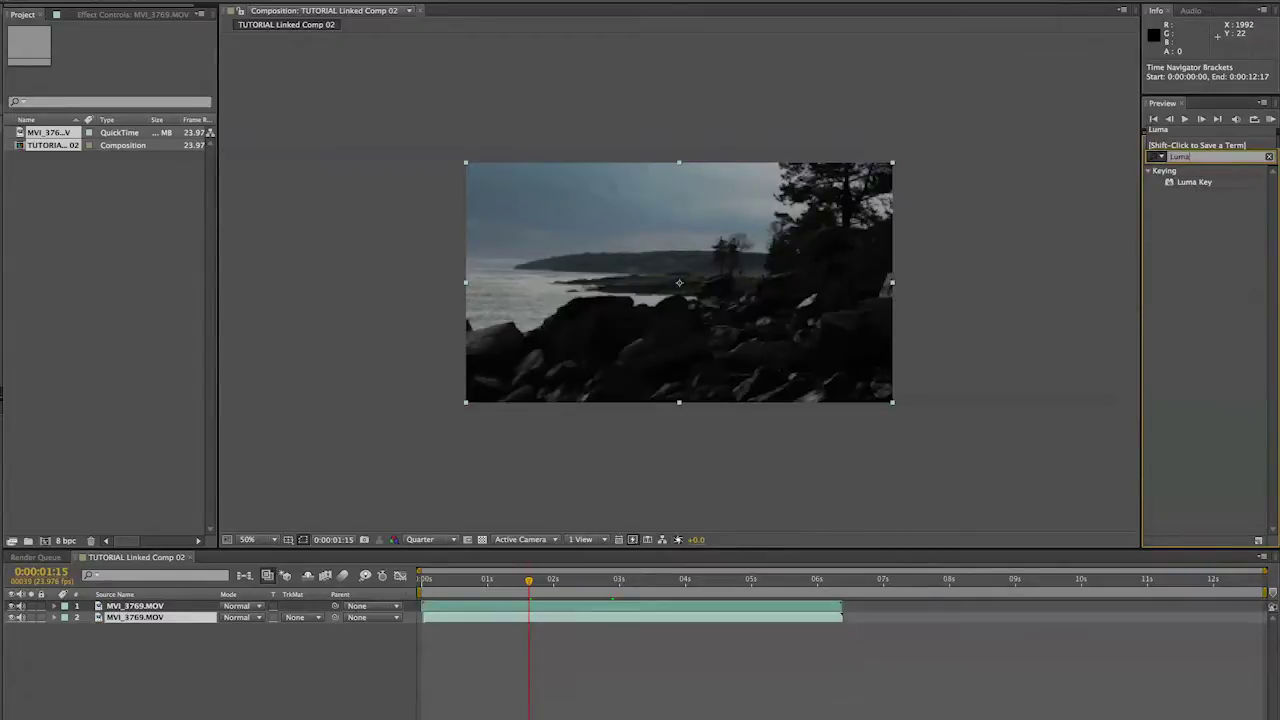
{"action": "left_click_drag", "start_coordinate": [1194, 182], "coordinate": [757, 245]}
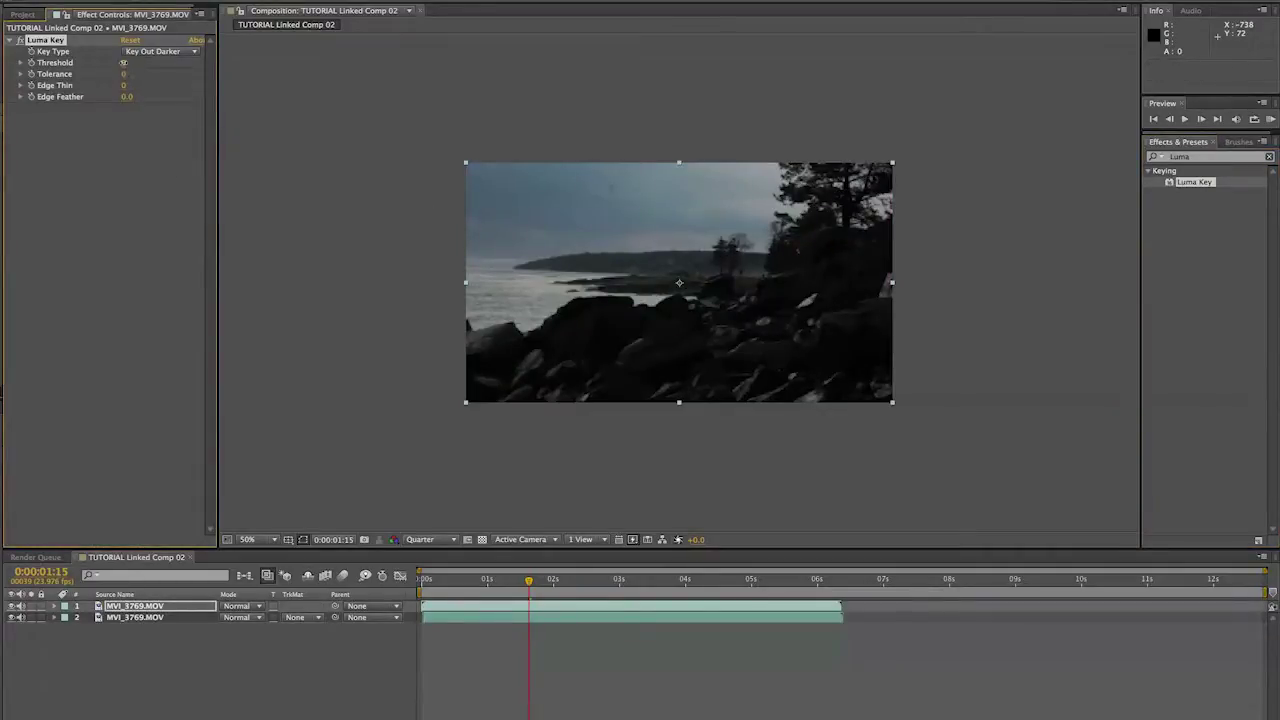
{"action": "left_click_drag", "start_coordinate": [124, 62], "coordinate": [187, 74]}
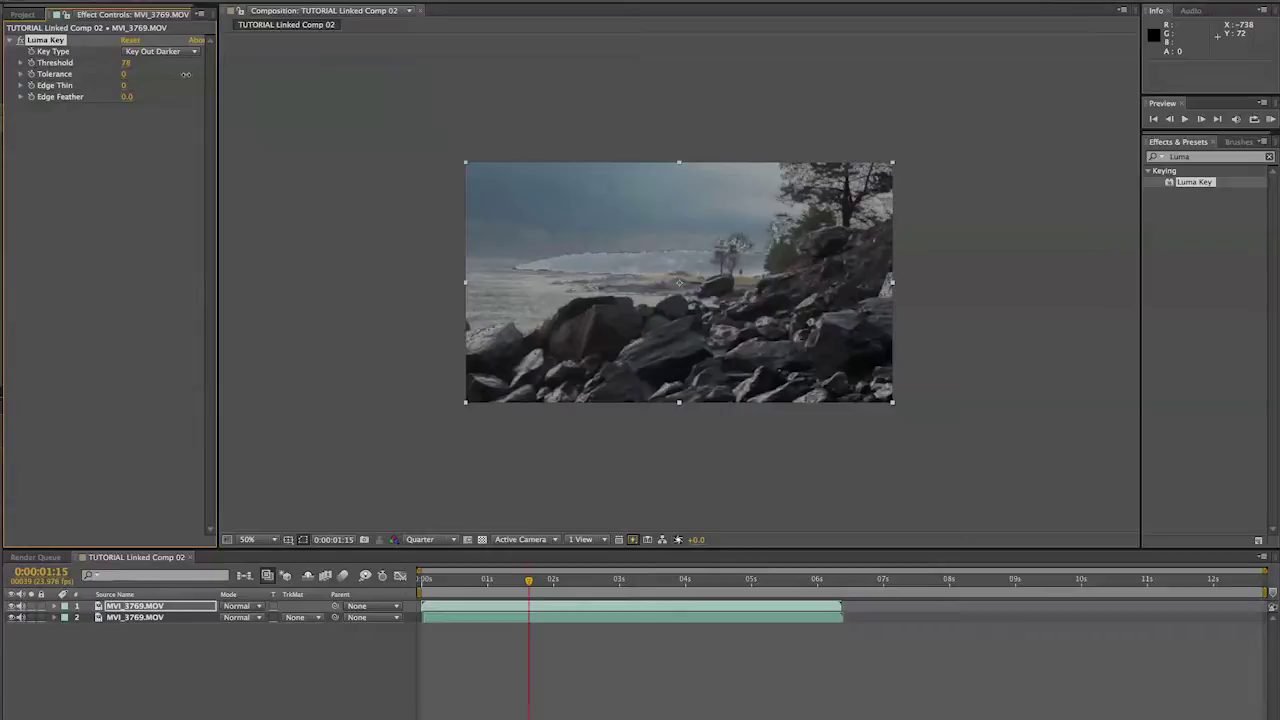
{"action": "mouse_move", "coordinate": [186, 74]}
{"action": "left_mouse_down"}
{"action": "mouse_move", "coordinate": [154, 73]}
{"action": "mouse_move", "coordinate": [168, 67]}
{"action": "left_mouse_up"}
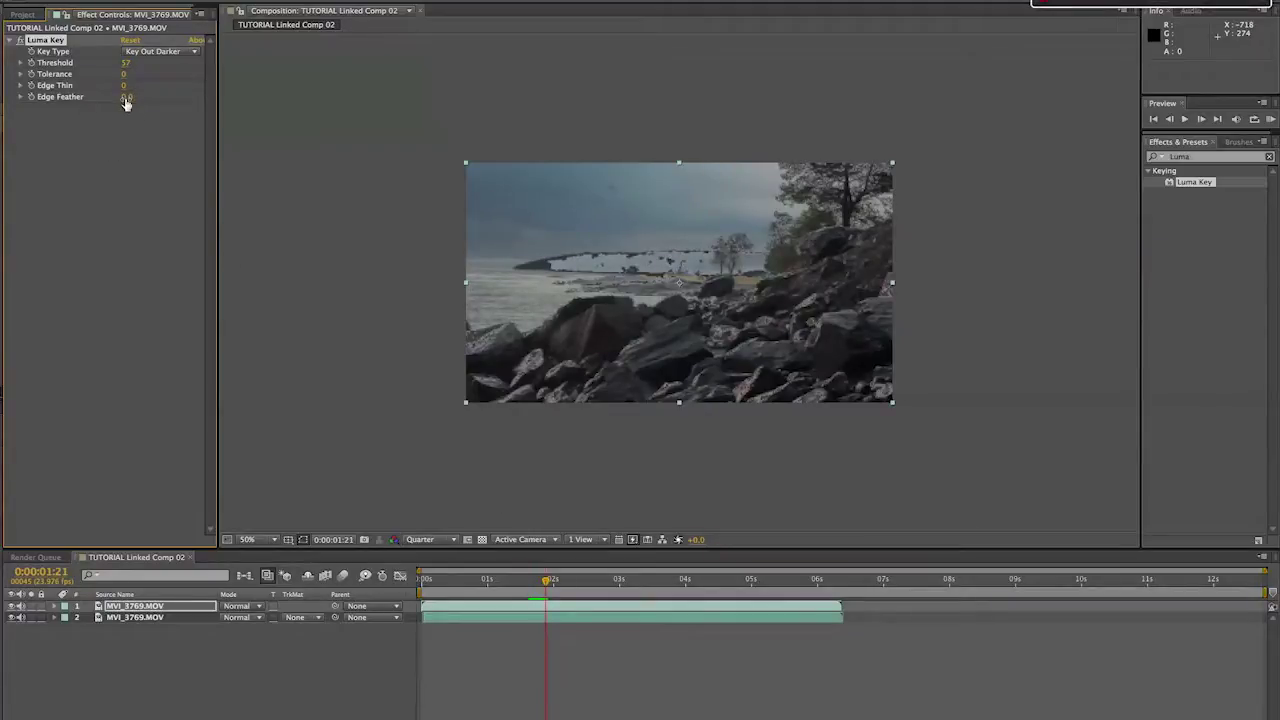
- Raise the Luma Key's Edge Feather to 100 and compare the image with the upper layer hidden and shown
{"action": "left_click", "coordinate": [19, 97]}
{"action": "left_click_drag", "start_coordinate": [50, 119], "coordinate": [263, 120]}
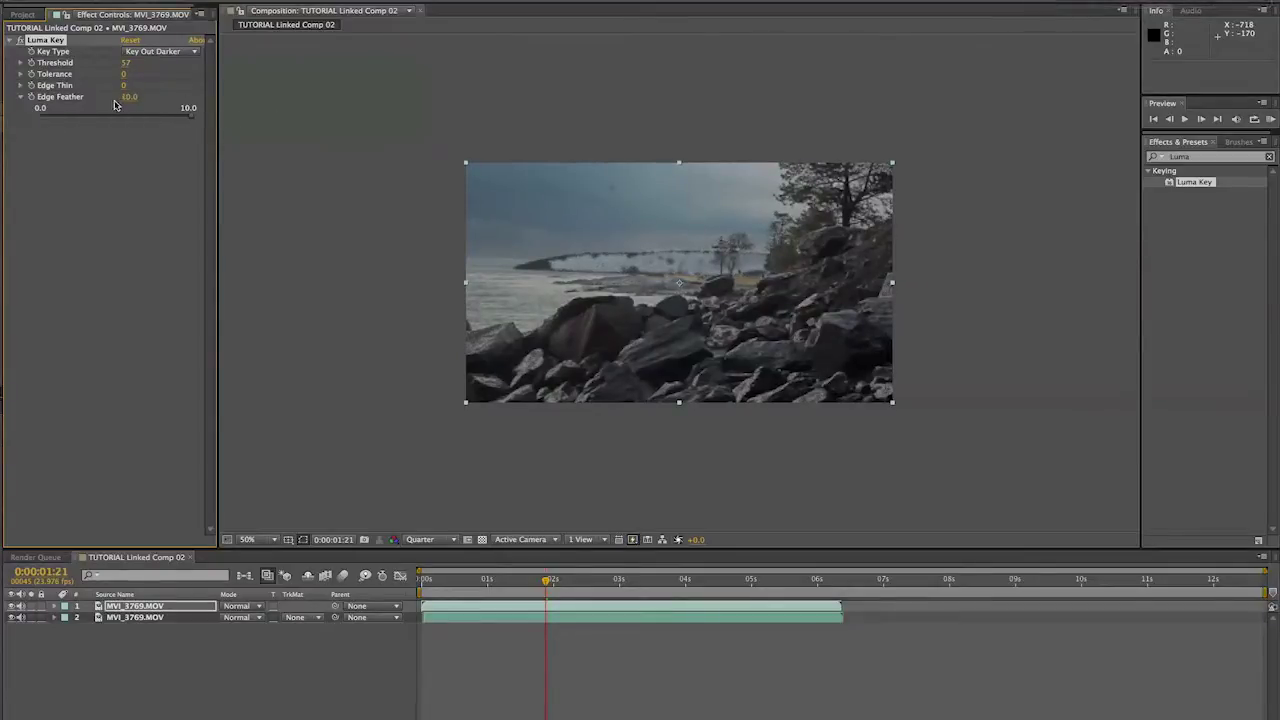
{"action": "left_click_drag", "start_coordinate": [160, 99], "coordinate": [918, 133]}
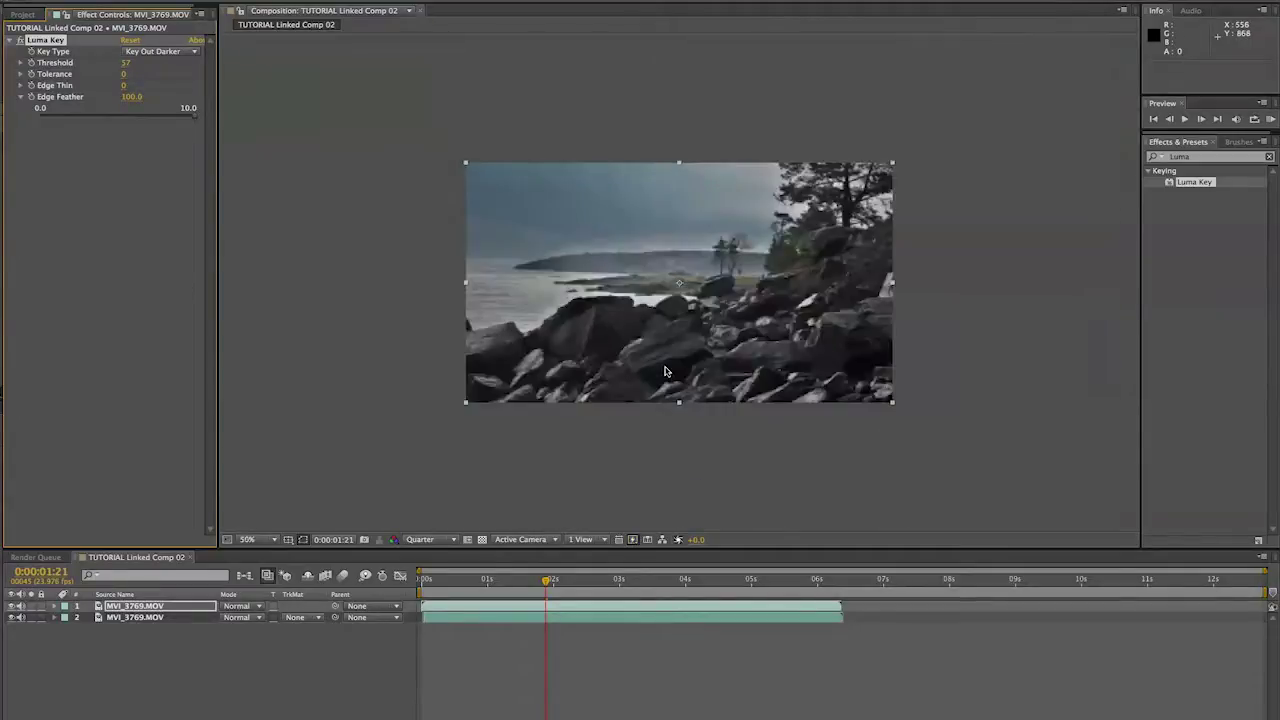
{"action": "left_click", "coordinate": [345, 407]}
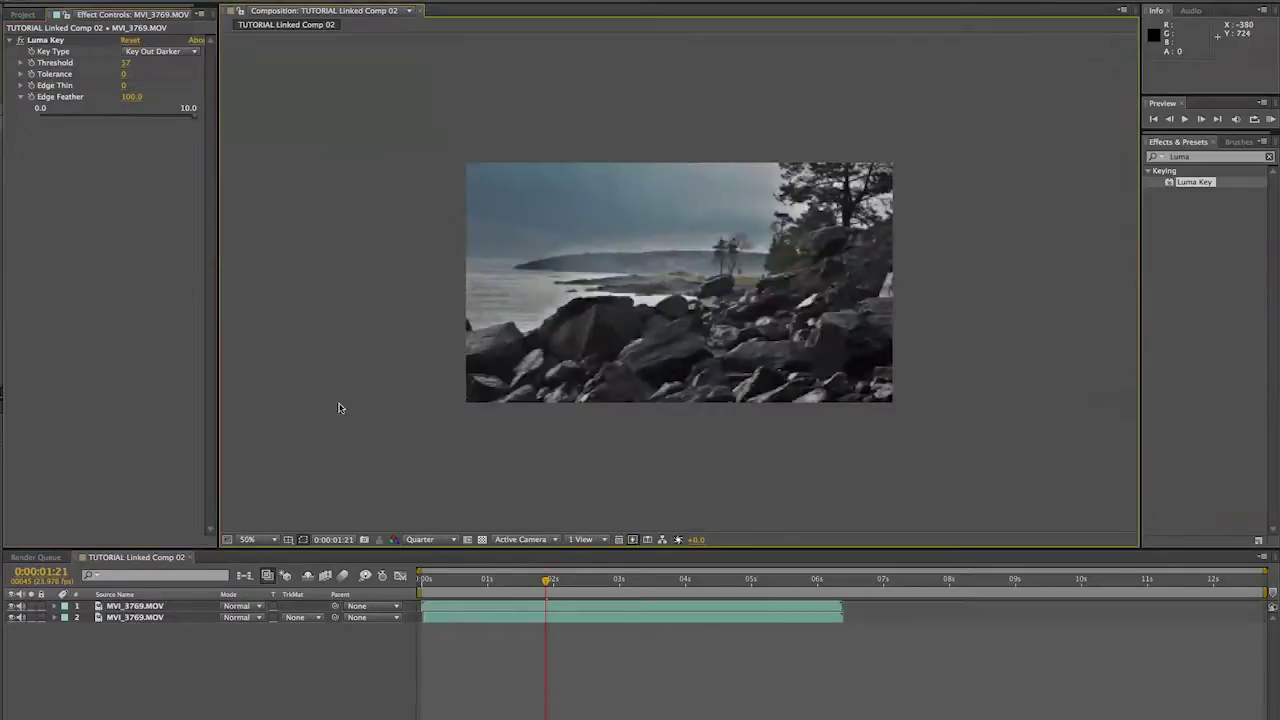
{"action": "left_click", "coordinate": [12, 606]}
{"action": "left_click", "coordinate": [12, 606]}
{"action": "left_click", "coordinate": [12, 606]}
{"action": "left_click", "coordinate": [12, 606]}
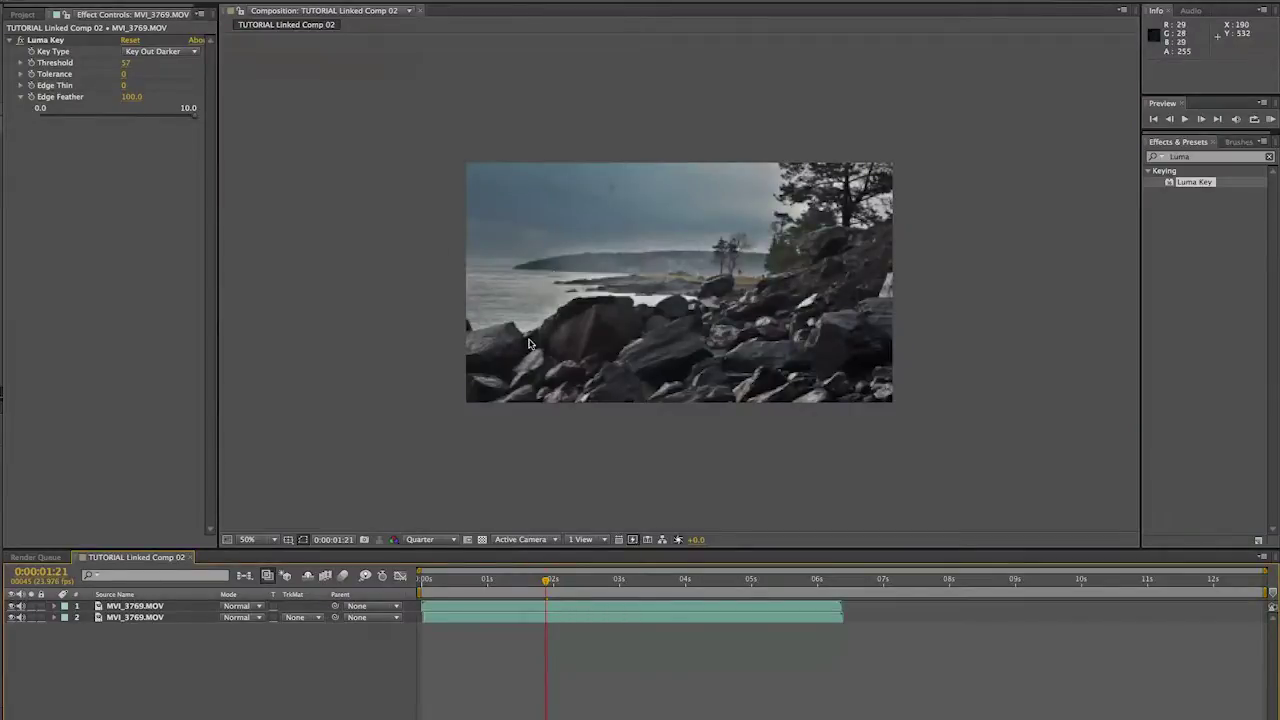
- Set the Luma Key's Edge Thin to -5 and compare the image with the upper layer hidden and shown
{"action": "left_click_drag", "start_coordinate": [117, 88], "coordinate": [112, 85]}
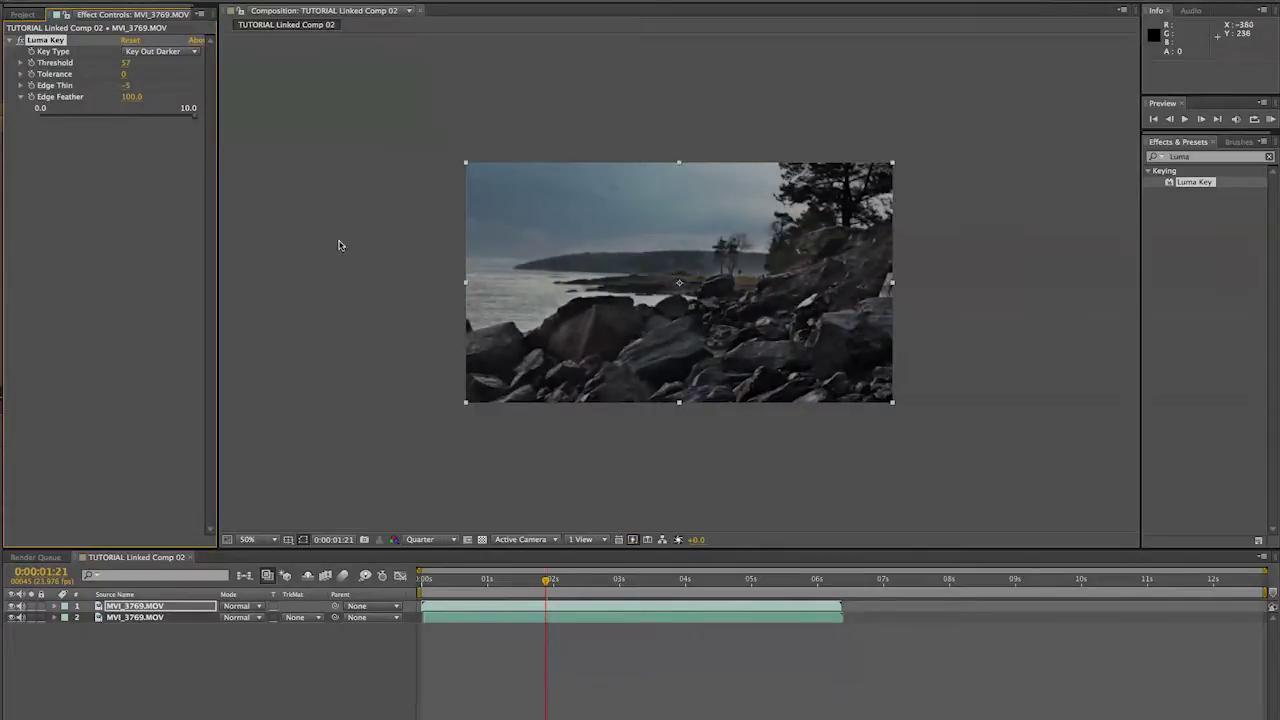
{"action": "left_click", "coordinate": [12, 607]}
{"action": "left_click", "coordinate": [12, 607]}
{"action": "left_click", "coordinate": [12, 607]}
{"action": "left_click", "coordinate": [12, 607]}
{"action": "left_click", "coordinate": [12, 607]}
{"action": "left_click", "coordinate": [12, 607]}
{"action": "left_click", "coordinate": [12, 607]}
{"action": "left_click", "coordinate": [12, 607]}
- Preview the keyed footage from around 0:00:02:02 and reduce the Luma Key's Edge Feather to 58.8
{"action": "key", "text": "space"}
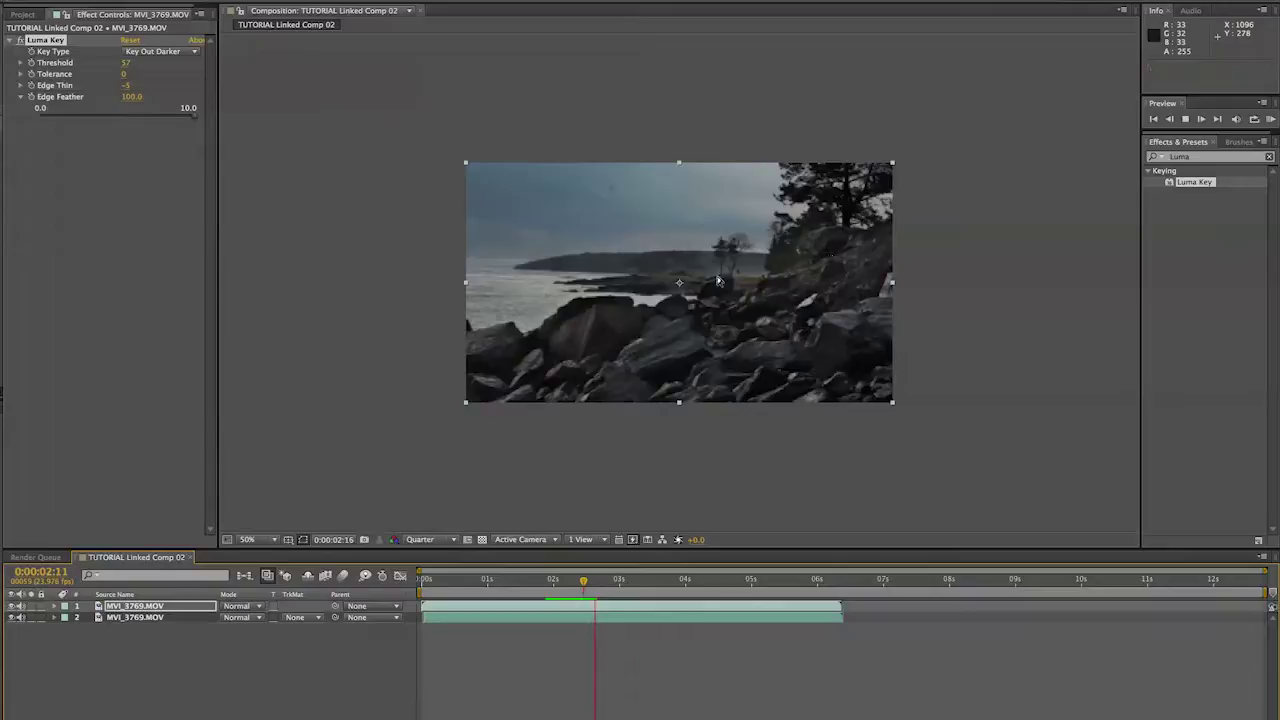
{"action": "left_click", "coordinate": [558, 580]}
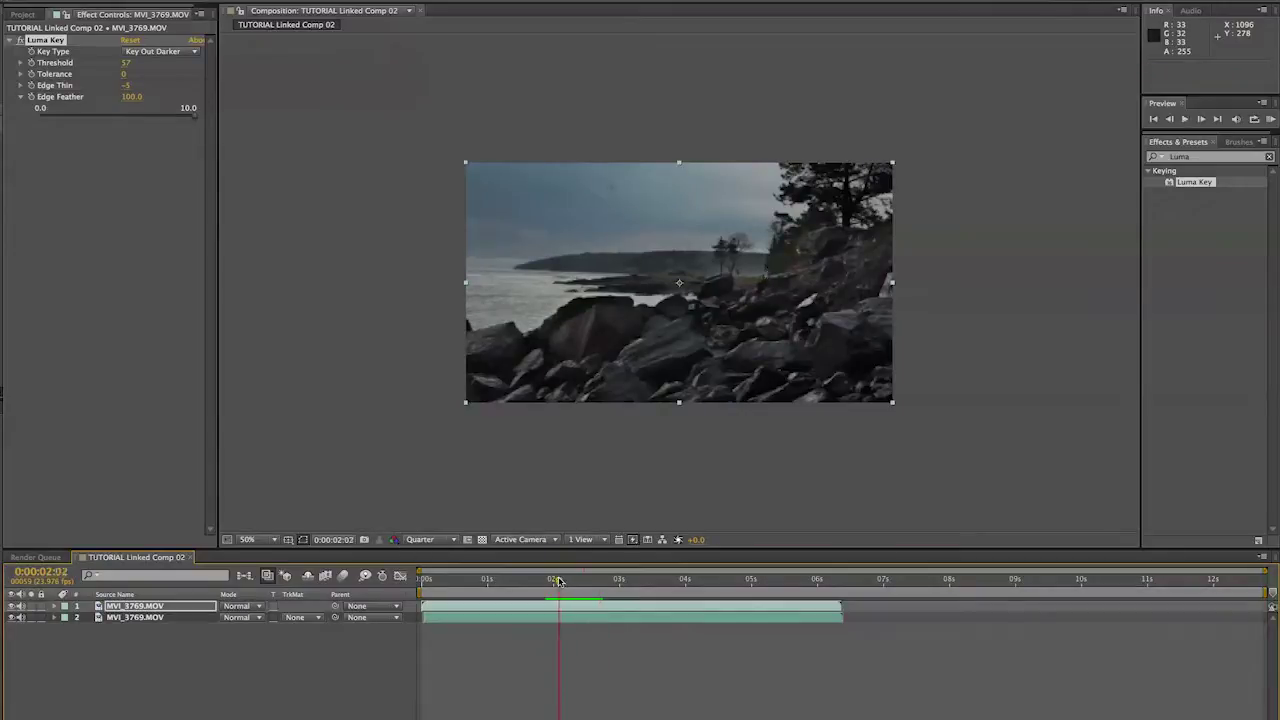
{"action": "key", "text": "space"}
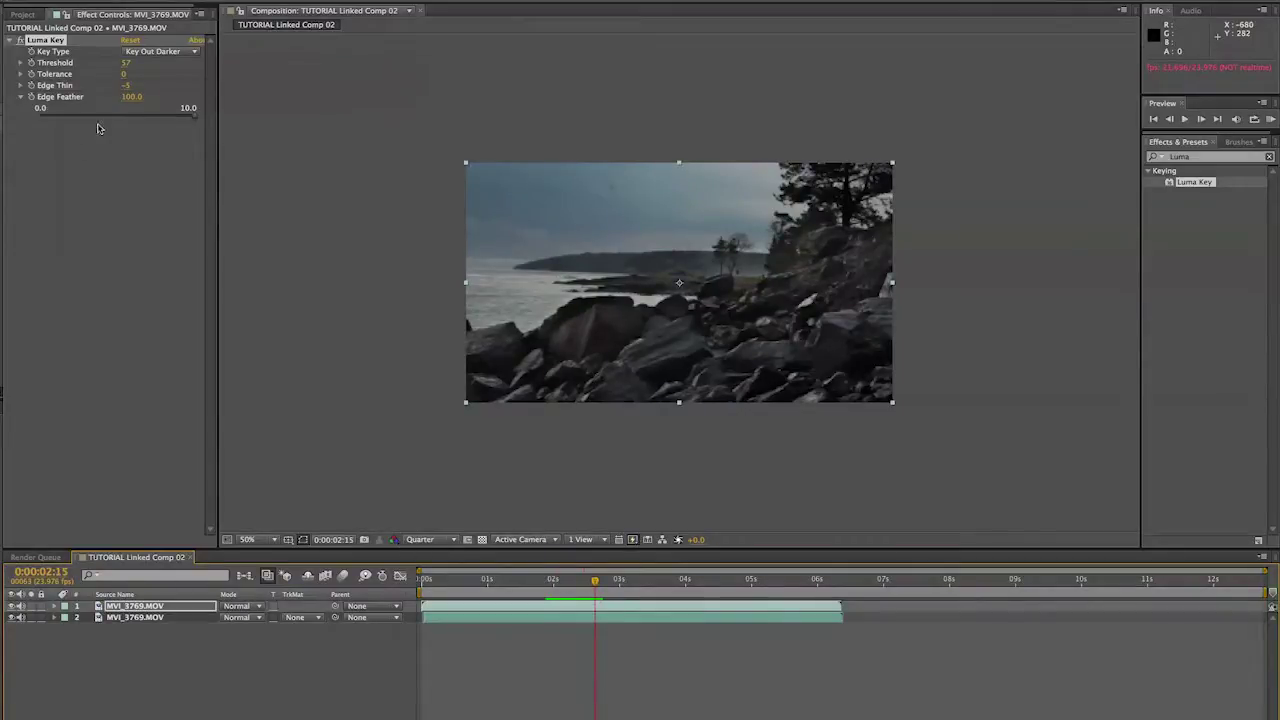
{"action": "left_click_drag", "start_coordinate": [133, 98], "coordinate": [4, 90]}
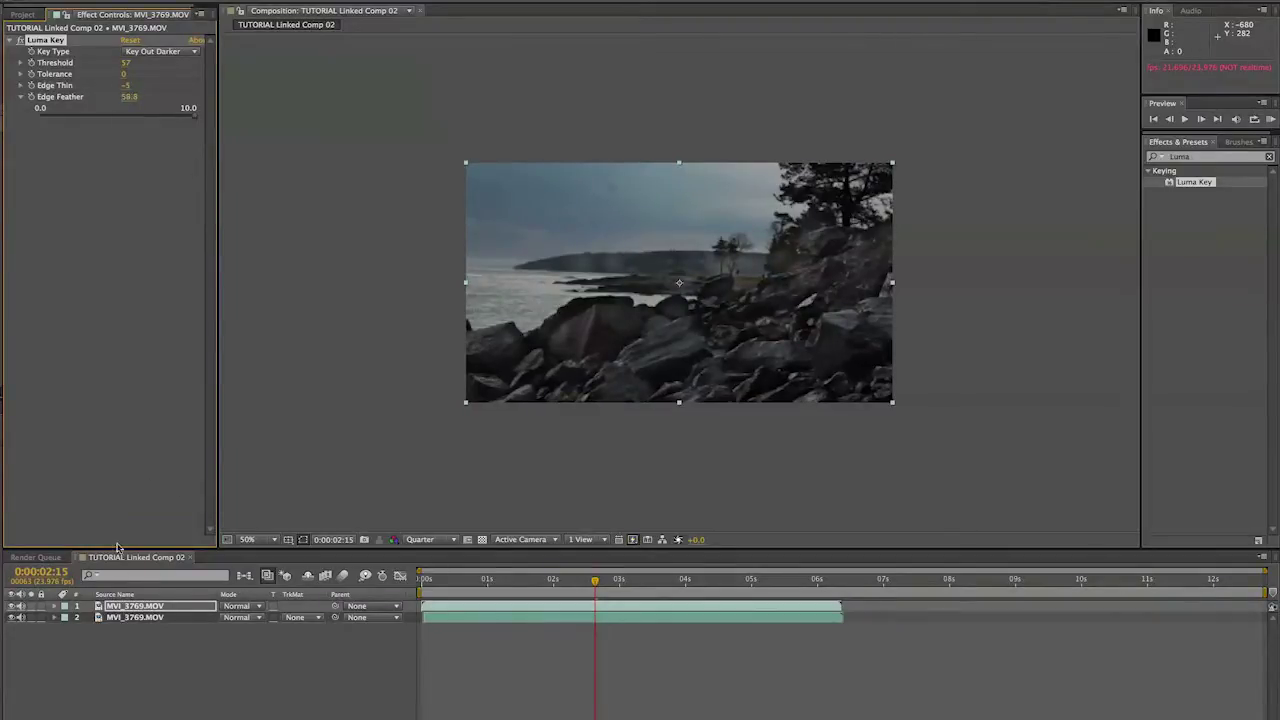
- Place the darker MVI_3769.MOV layer beneath the brighter one and remove its Luma Key effect
{"action": "left_click", "coordinate": [140, 617]}
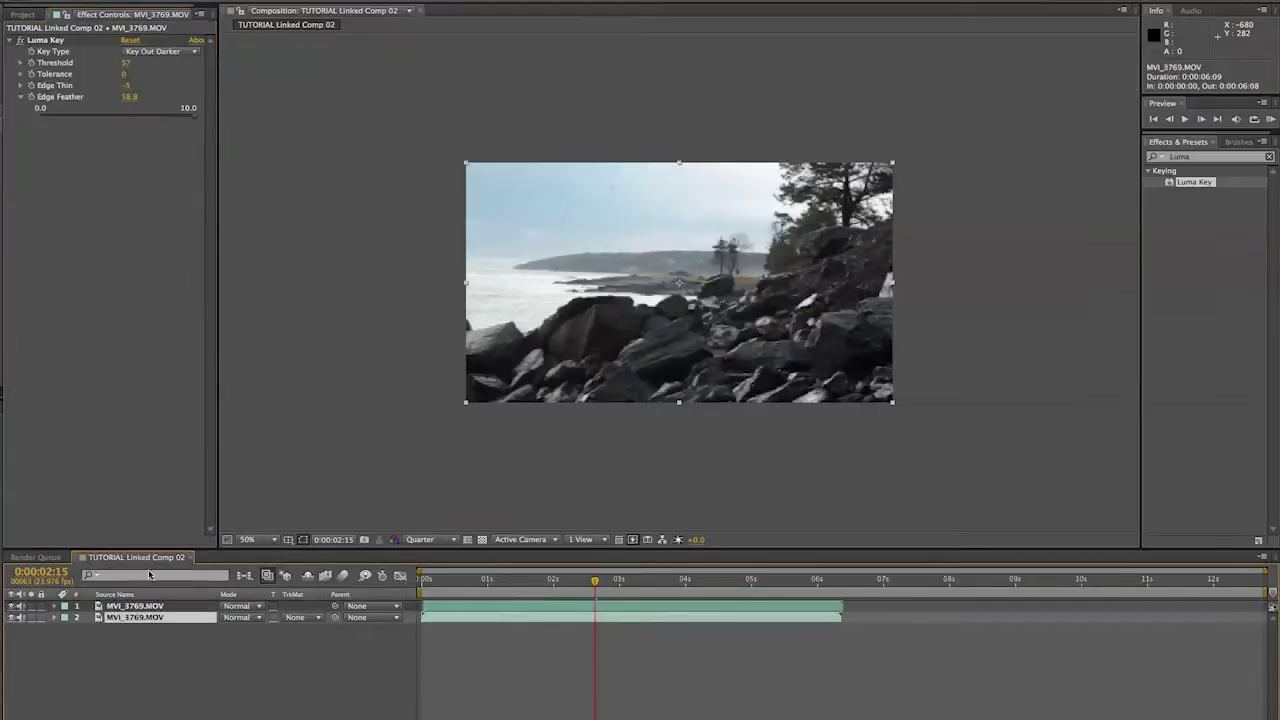
{"action": "left_click", "coordinate": [24, 40]}
{"action": "left_click", "coordinate": [153, 607]}
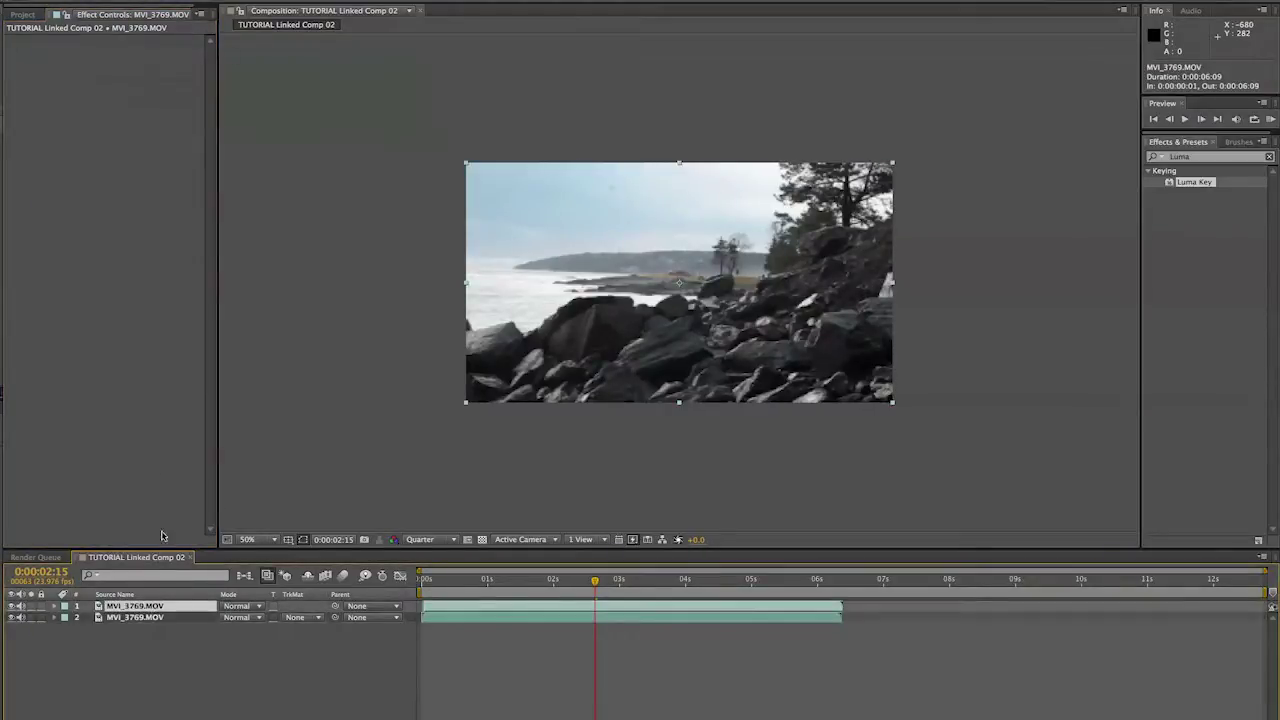
- Apply Luma Key to the brighter upper layer, try Key Out Brighter, and set the key type to Key Out Dissimilar
{"action": "left_click_drag", "start_coordinate": [1180, 182], "coordinate": [700, 300]}
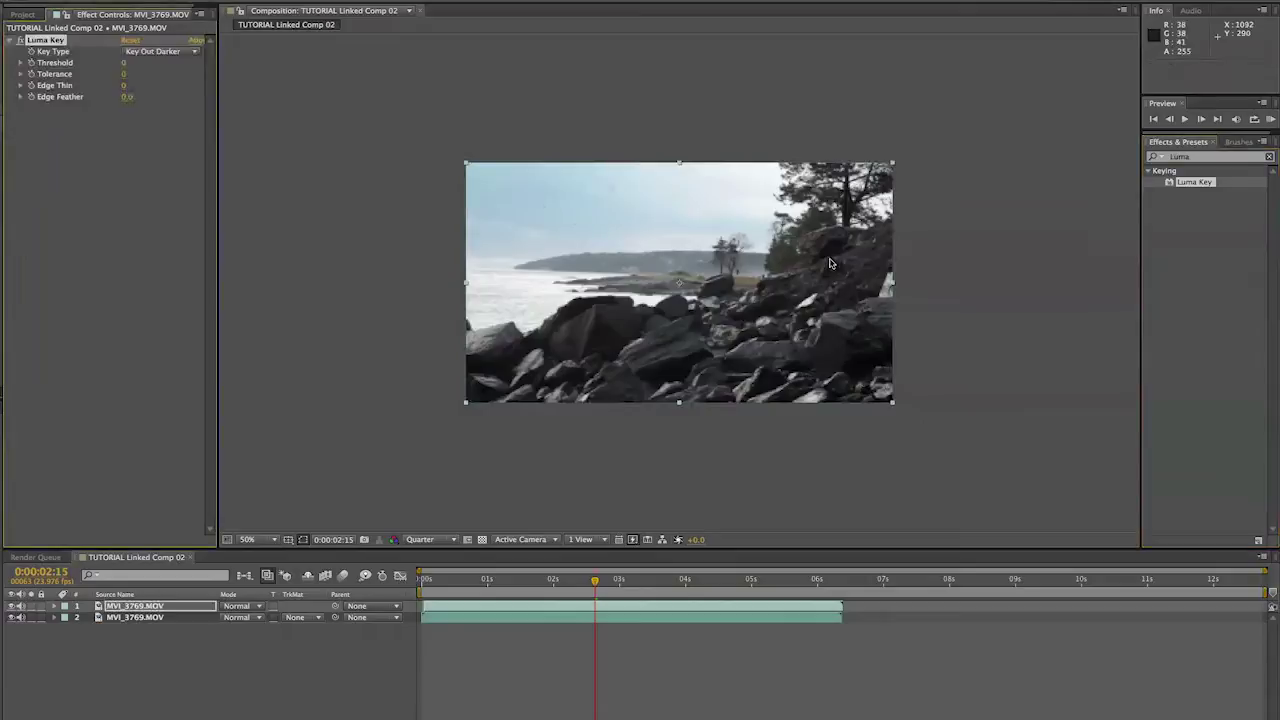
{"action": "left_click", "coordinate": [162, 51]}
{"action": "left_click", "coordinate": [174, 65]}
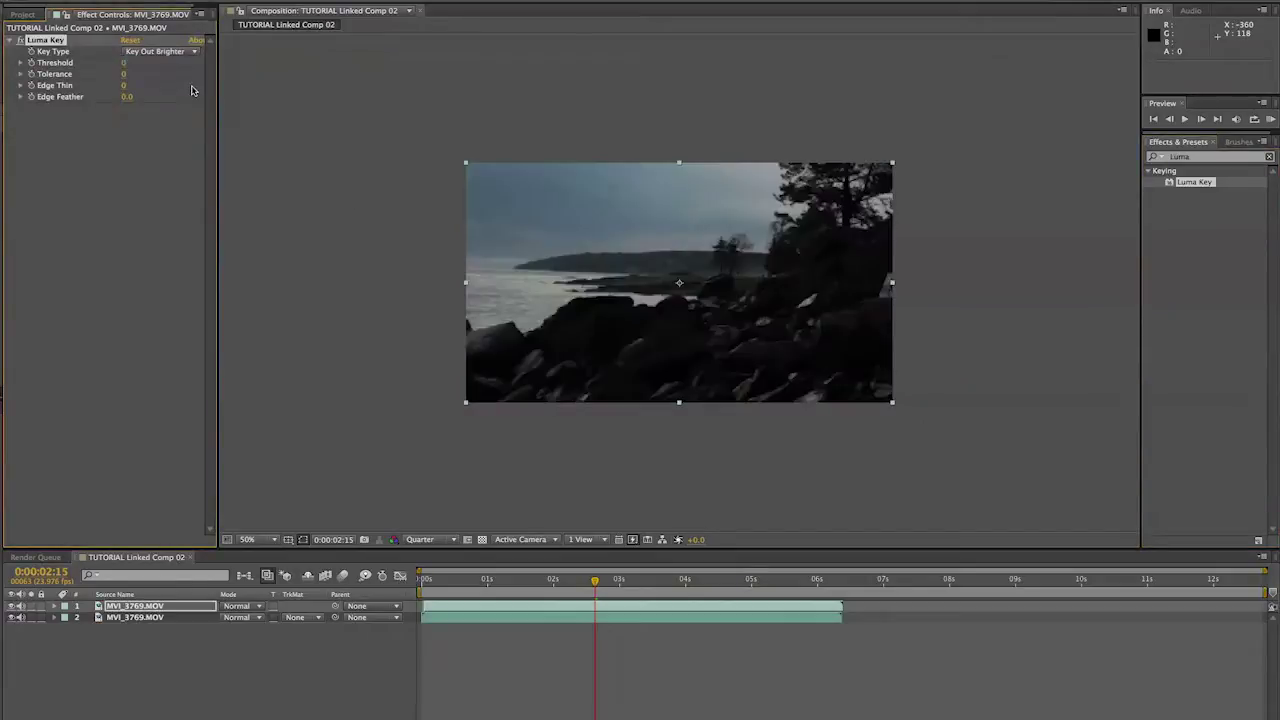
{"action": "left_click_drag", "start_coordinate": [125, 63], "coordinate": [68, 64]}
{"action": "left_click", "coordinate": [155, 53]}
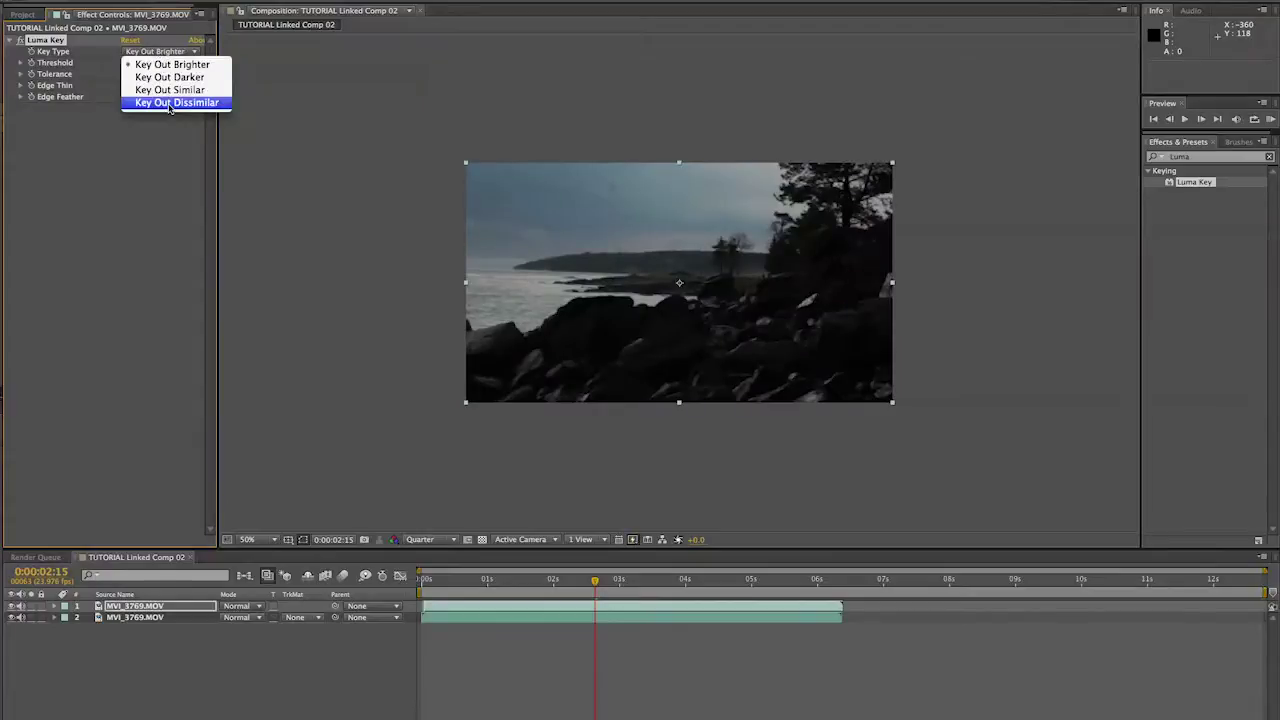
{"action": "left_click", "coordinate": [169, 104]}
- Set the Luma Key's Tolerance to about 118 and Edge Feather to 48, and check the image at Full preview resolution
{"action": "left_click_drag", "start_coordinate": [123, 74], "coordinate": [210, 84]}
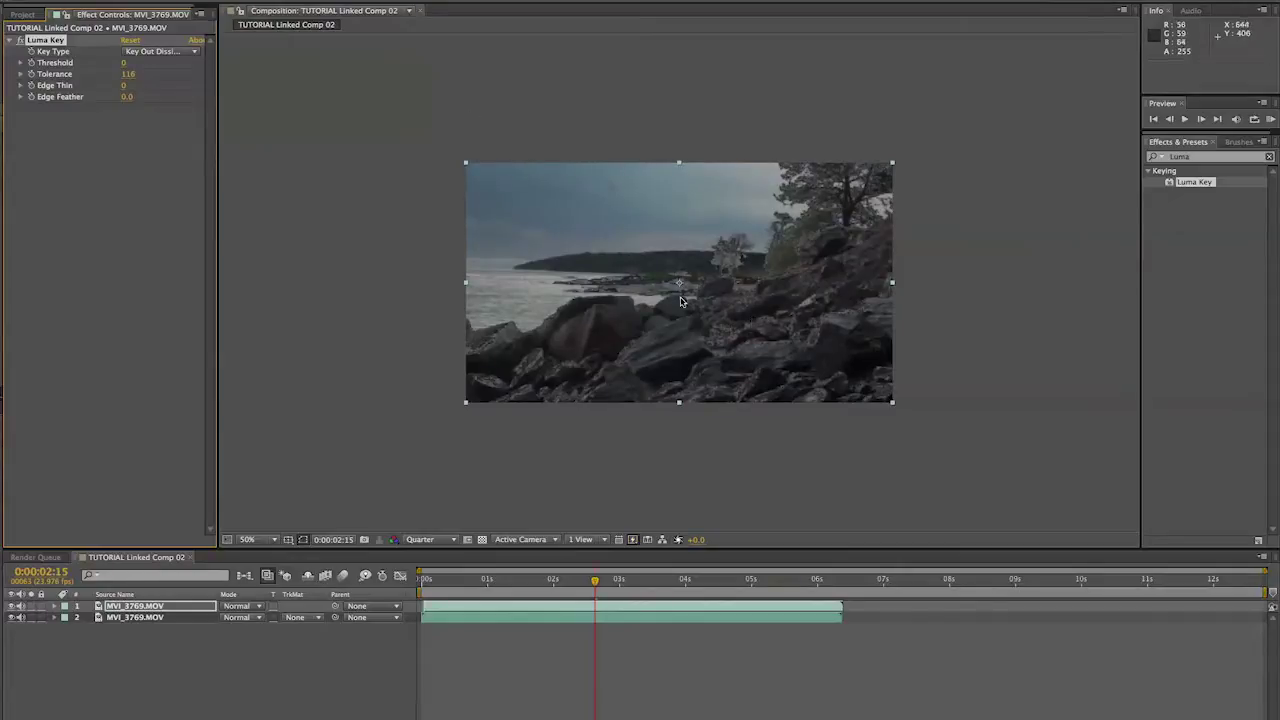
{"action": "left_click_drag", "start_coordinate": [126, 96], "coordinate": [518, 117]}
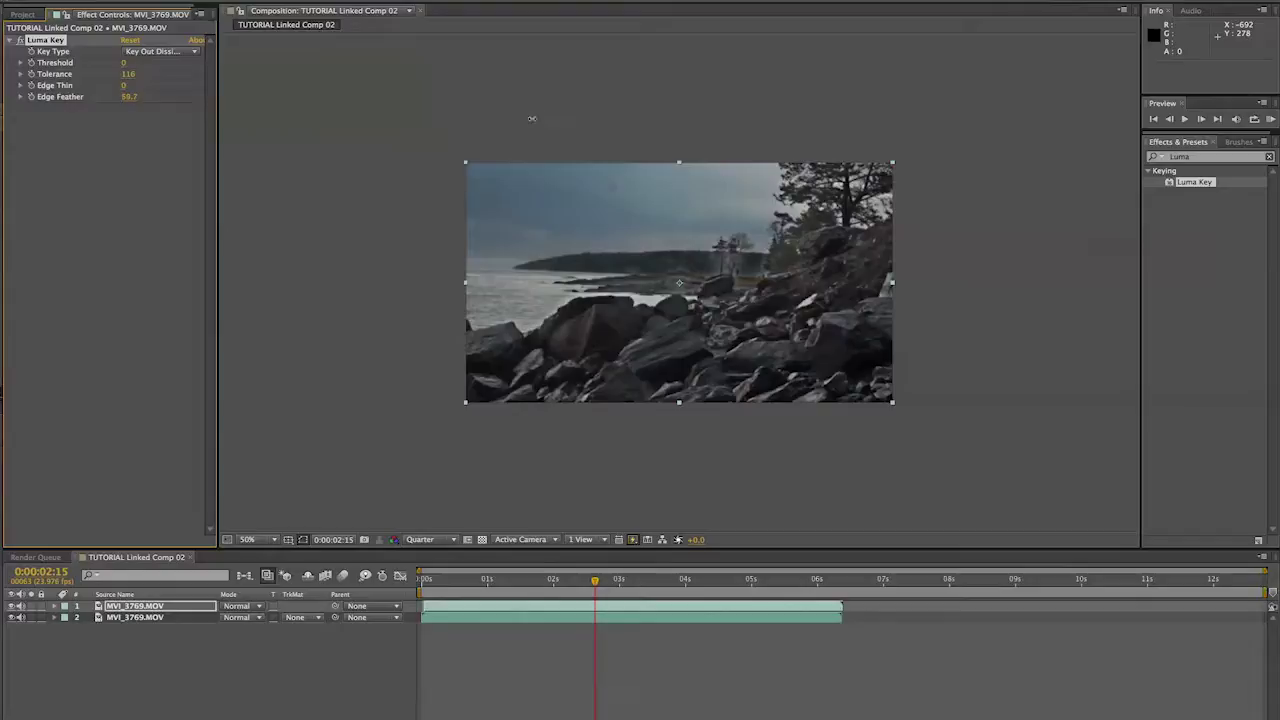
{"action": "left_click_drag", "start_coordinate": [481, 121], "coordinate": [466, 136]}
{"action": "left_click", "coordinate": [420, 539]}
{"action": "left_click", "coordinate": [428, 571]}
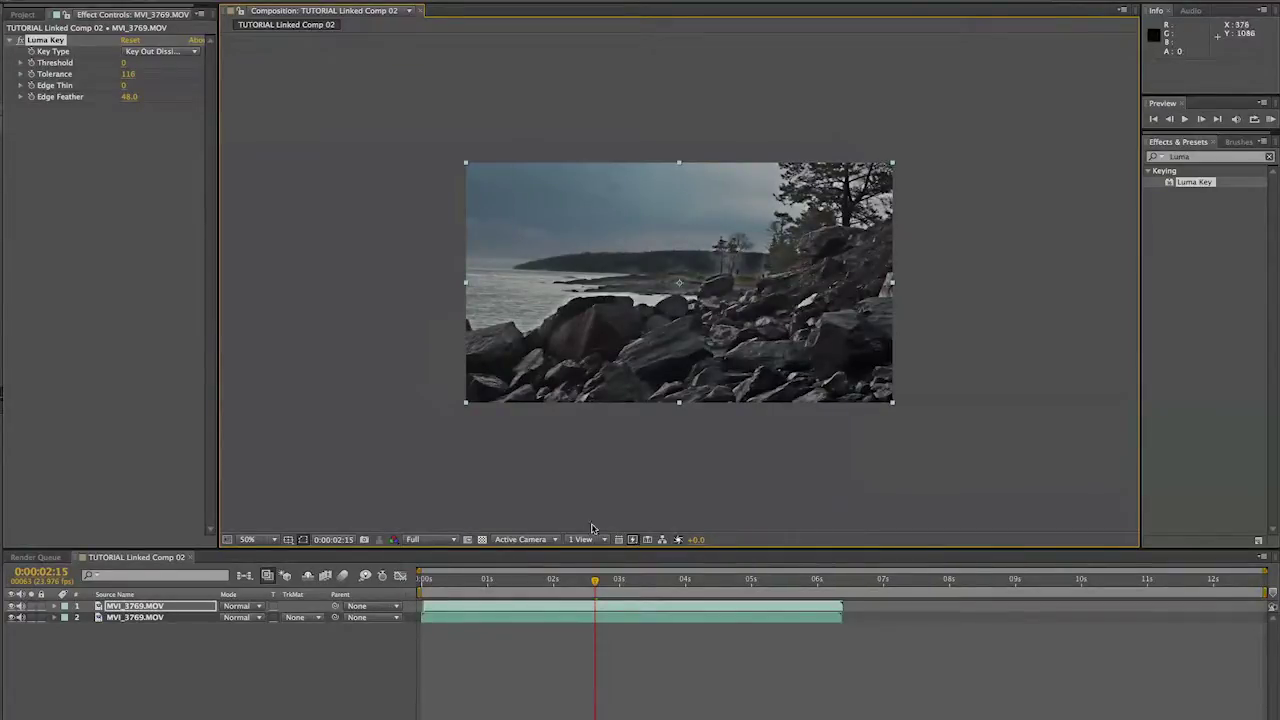
- Check the keyed footage around 0:00:00:16 and lower the composition's preview resolution to Quarter
{"action": "left_click", "coordinate": [463, 580]}
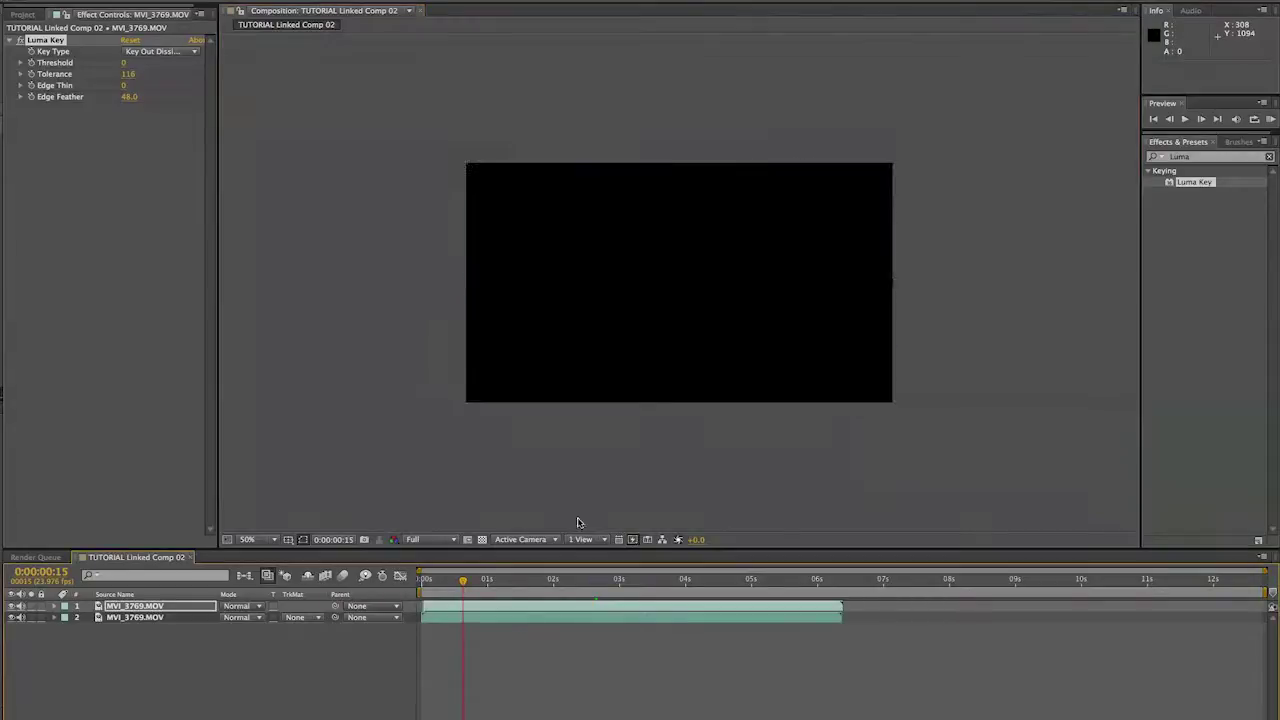
{"action": "key", "text": "Page_Down"}
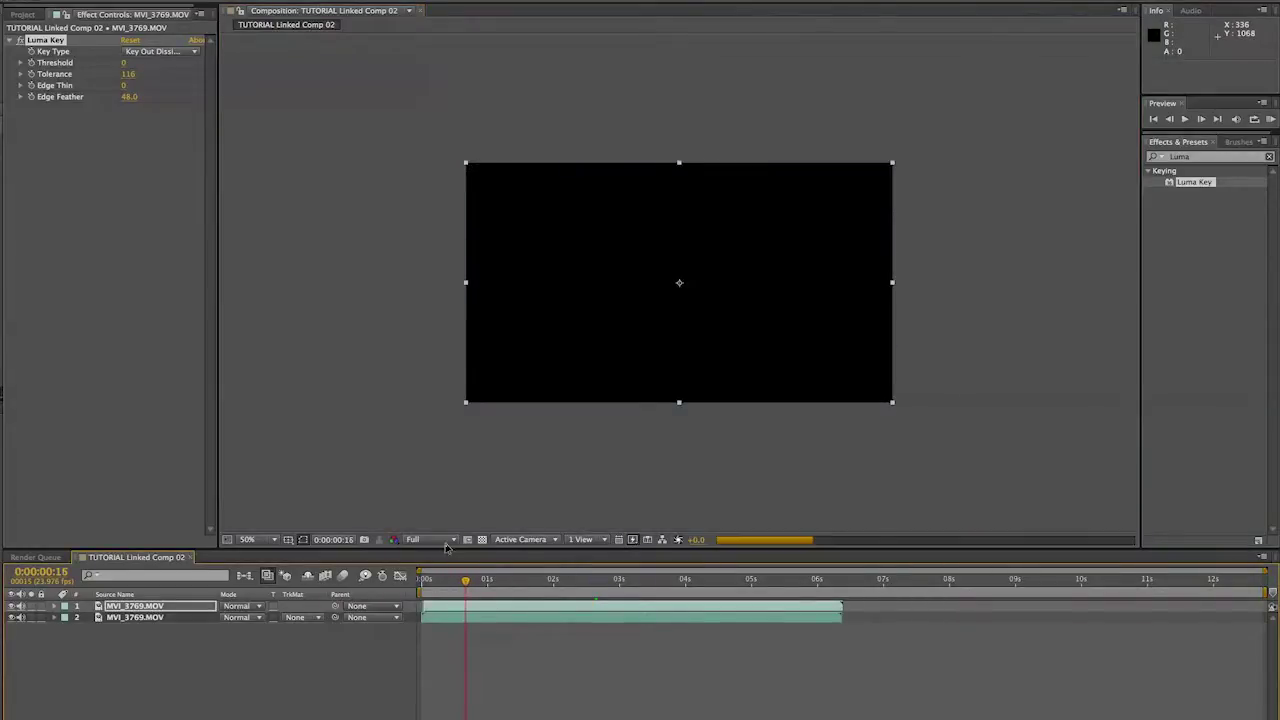
{"action": "left_click", "coordinate": [446, 541]}
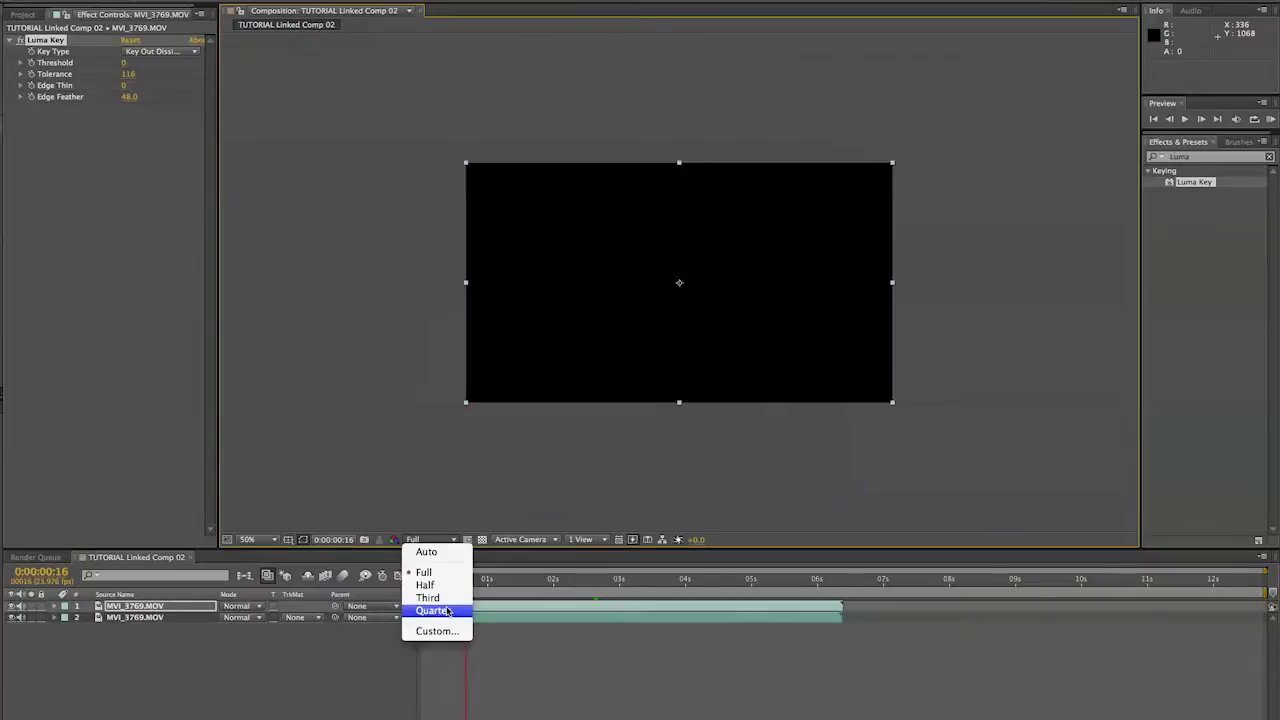
{"action": "left_click", "coordinate": [447, 611]}
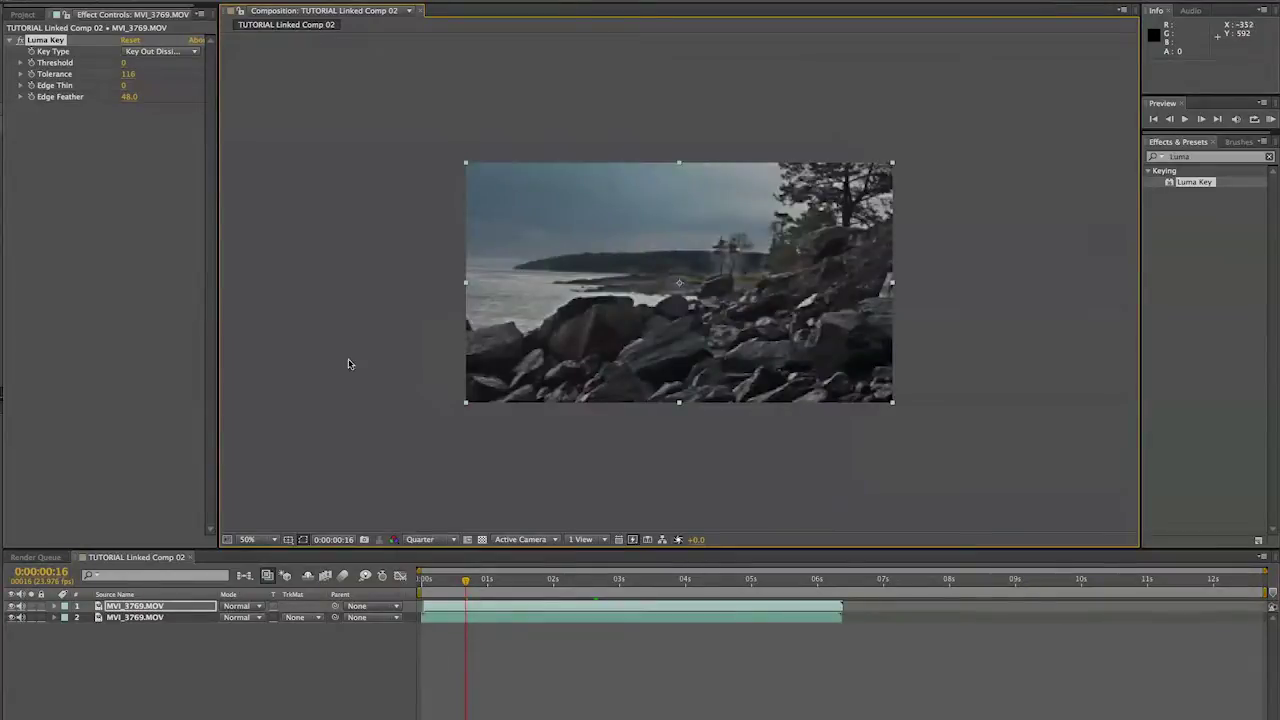
- Set the Luma Key's Tolerance to 82 and Edge Feather to 50.3, and preview the footage from 0:00:00:17
{"action": "mouse_move", "coordinate": [123, 78]}
{"action": "left_mouse_down"}
{"action": "mouse_move", "coordinate": [83, 74]}
{"action": "mouse_move", "coordinate": [101, 74]}
{"action": "left_mouse_up"}
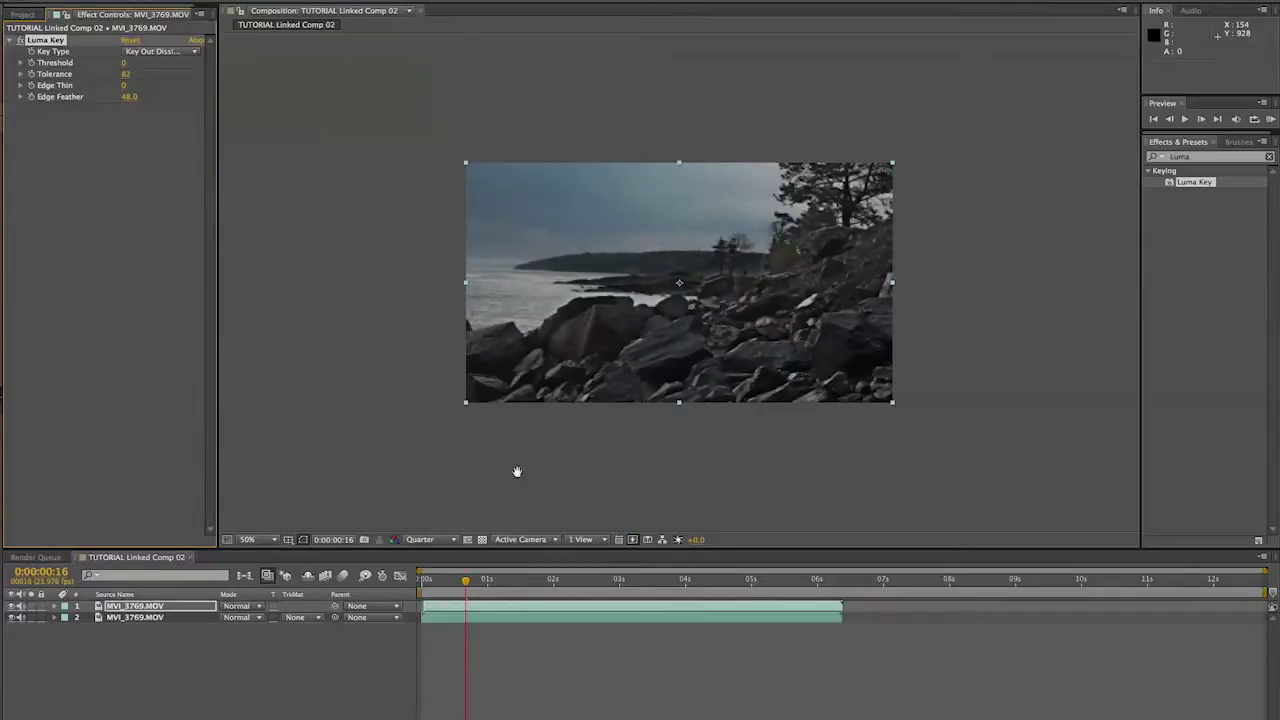
{"action": "key", "text": "space"}
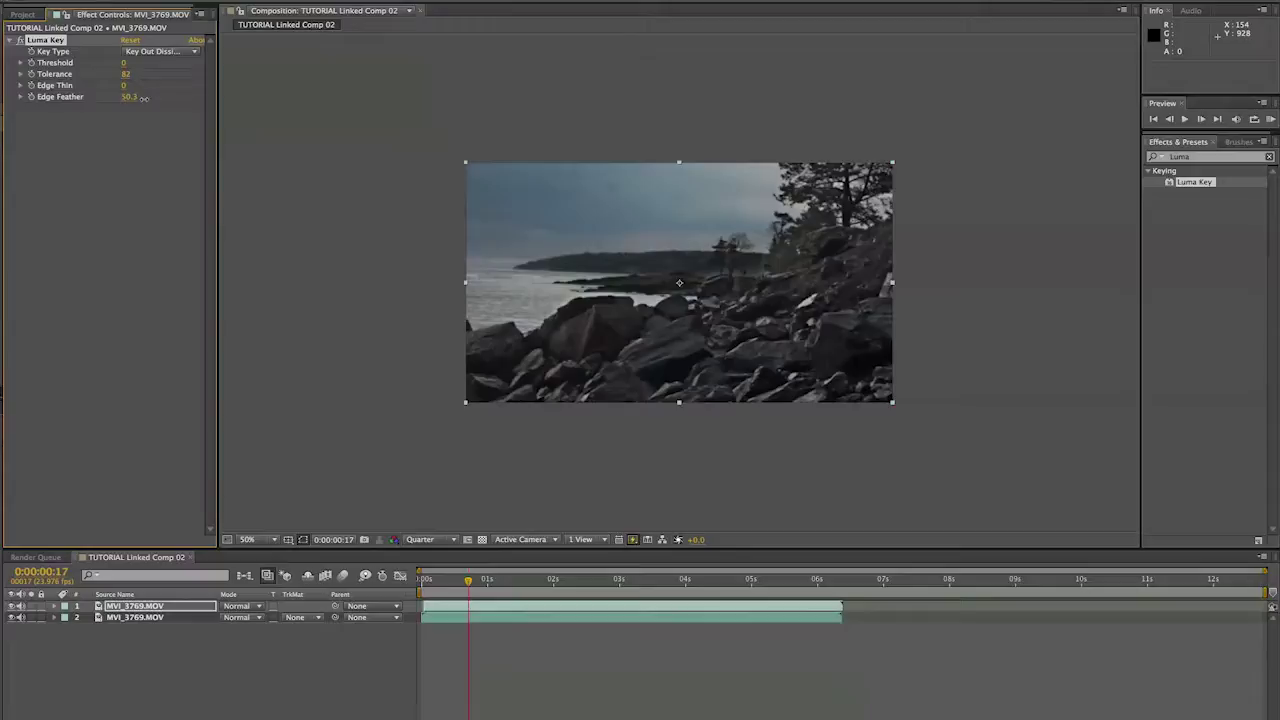
{"action": "key", "text": "space"}
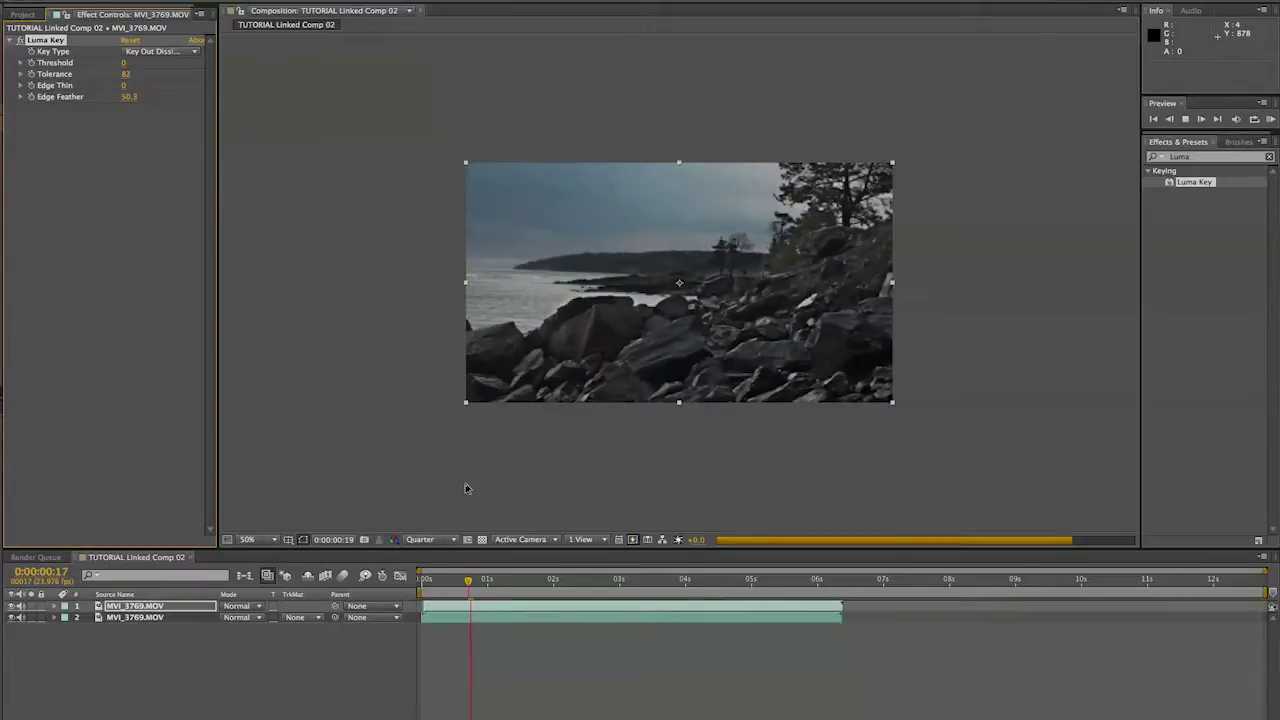
{"action": "key", "text": "space"}
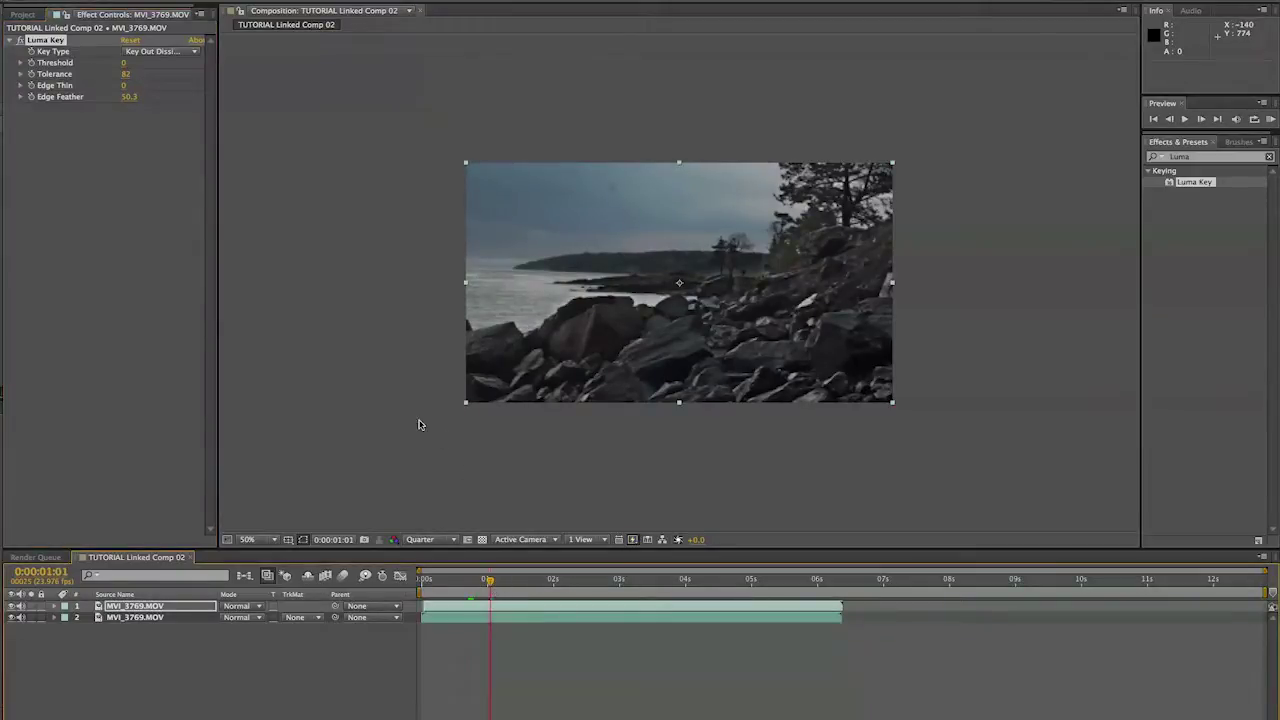
{"action": "key", "text": "space"}
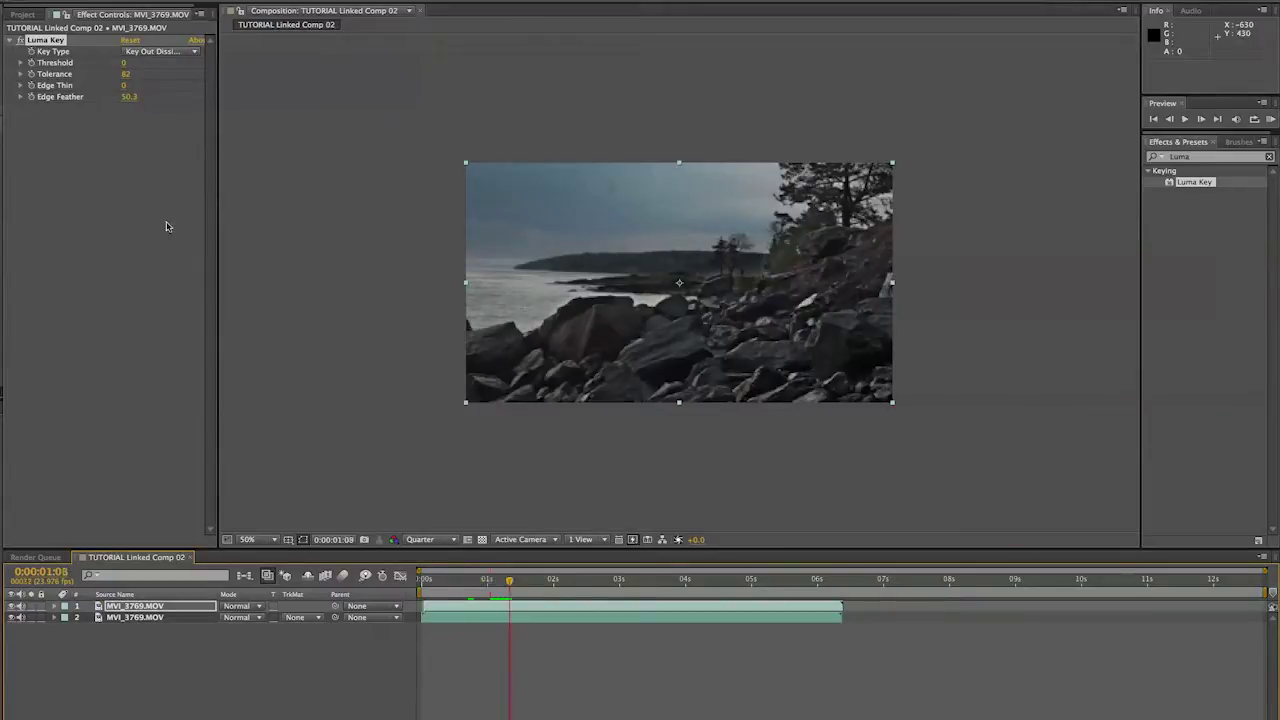
- Set the brighter layer's Luma Key Tolerance to 0 and switch the effect off
{"action": "left_click_drag", "start_coordinate": [124, 74], "coordinate": [16, 74]}
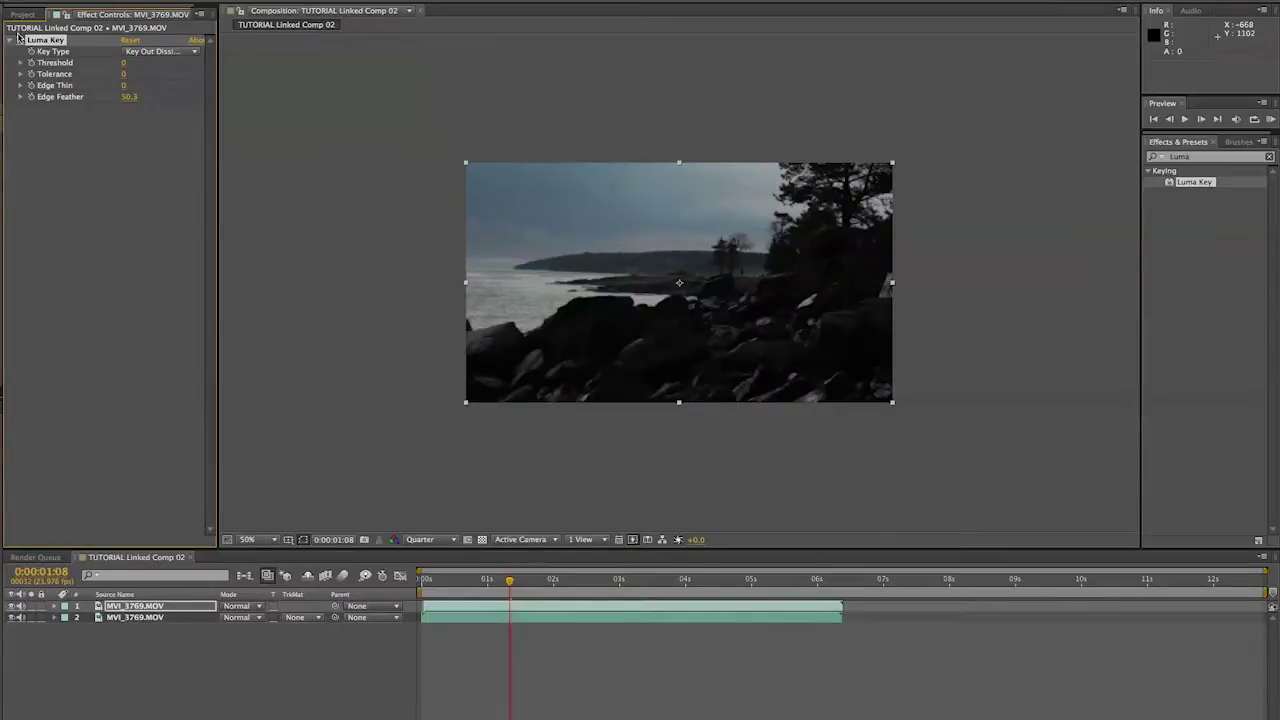
{"action": "left_click", "coordinate": [20, 40]}
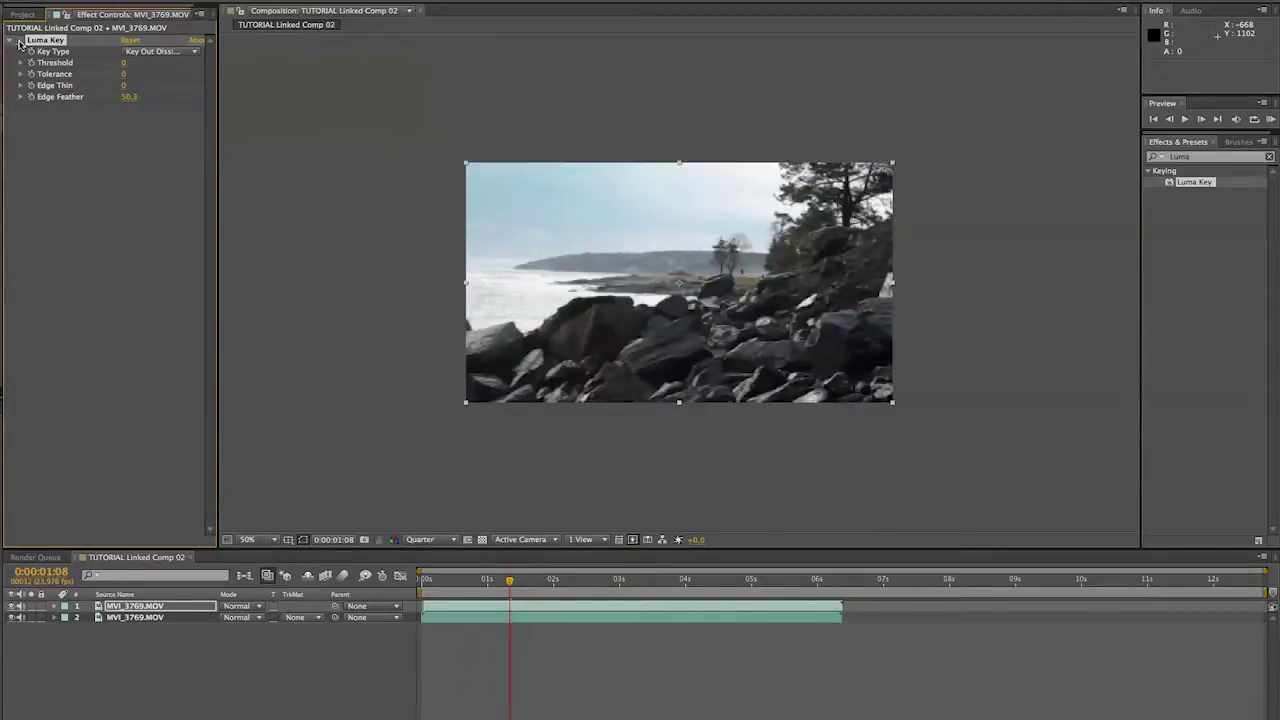
- Try different Opacity values on the brighter MVI_3769.MOV layer while it lies on top
{"action": "left_click", "coordinate": [55, 606]}
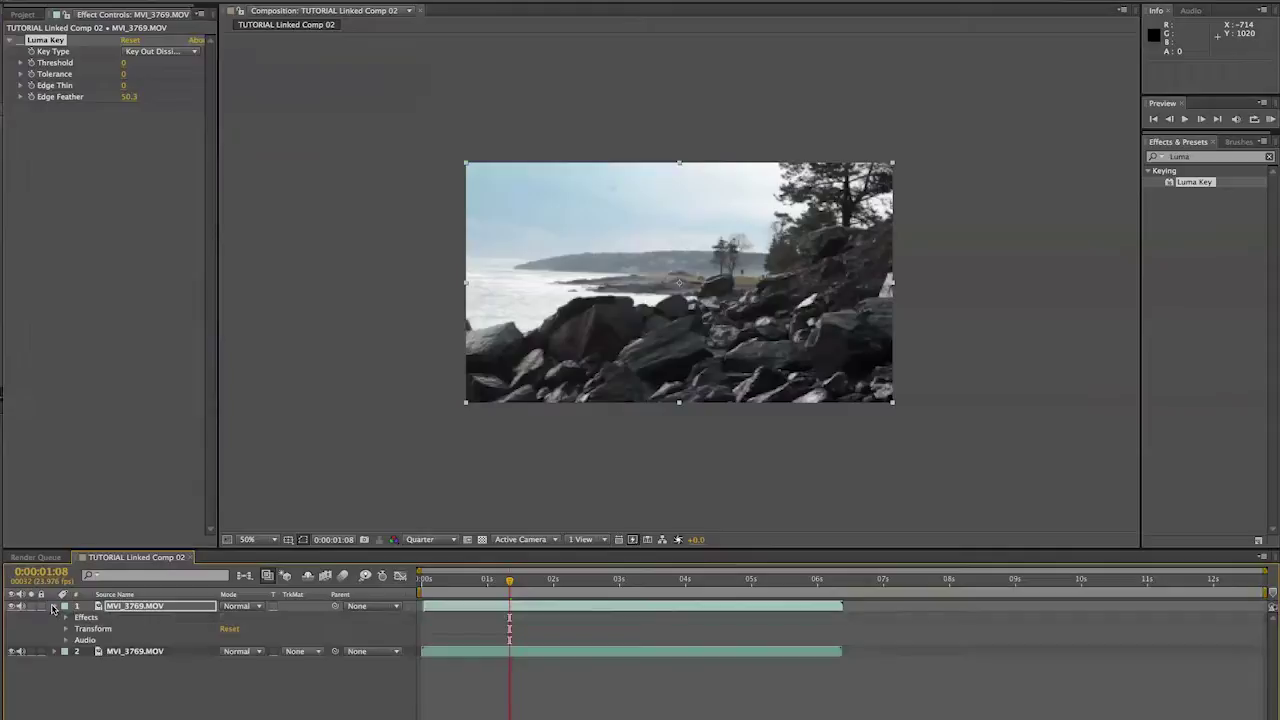
{"action": "left_click", "coordinate": [65, 629]}
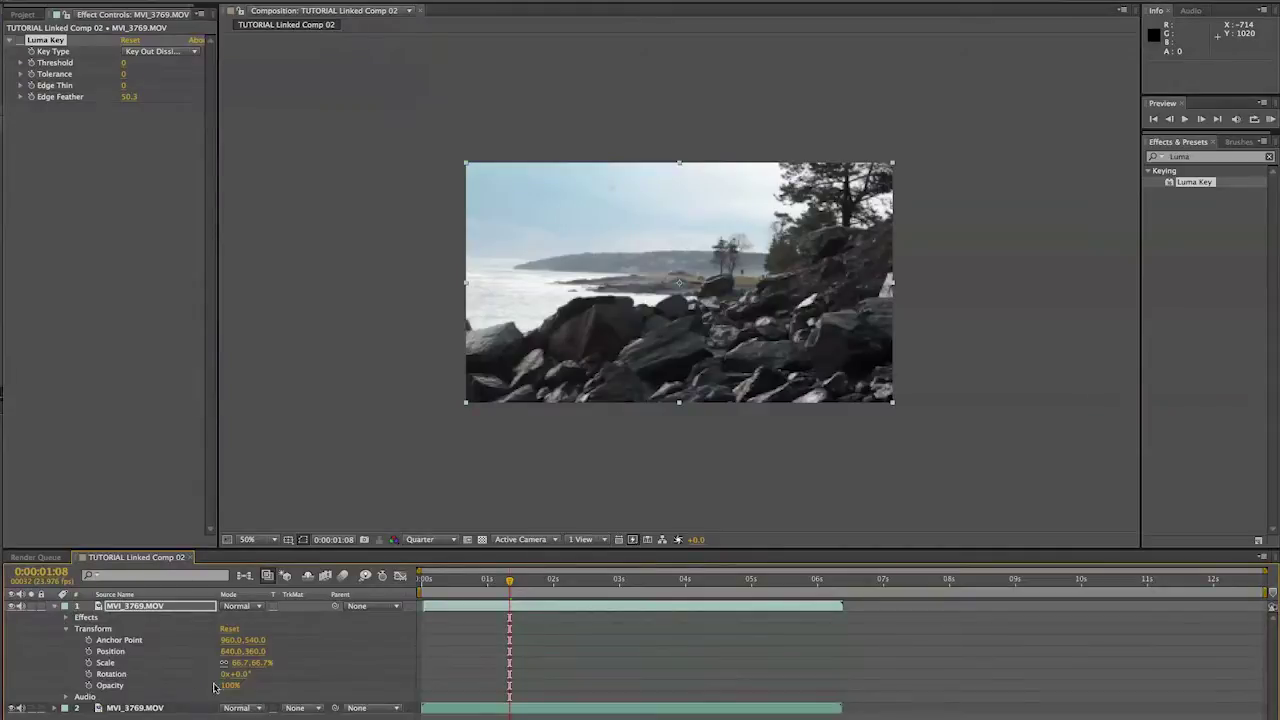
{"action": "left_click_drag", "start_coordinate": [230, 685], "coordinate": [340, 685]}
- Place the brighter MVI_3769.MOV layer beneath the darker one and set the darker upper layer's Opacity to 50%
{"action": "left_click_drag", "start_coordinate": [157, 609], "coordinate": [157, 712]}
{"action": "left_click", "coordinate": [60, 617]}
{"action": "left_click", "coordinate": [56, 606]}
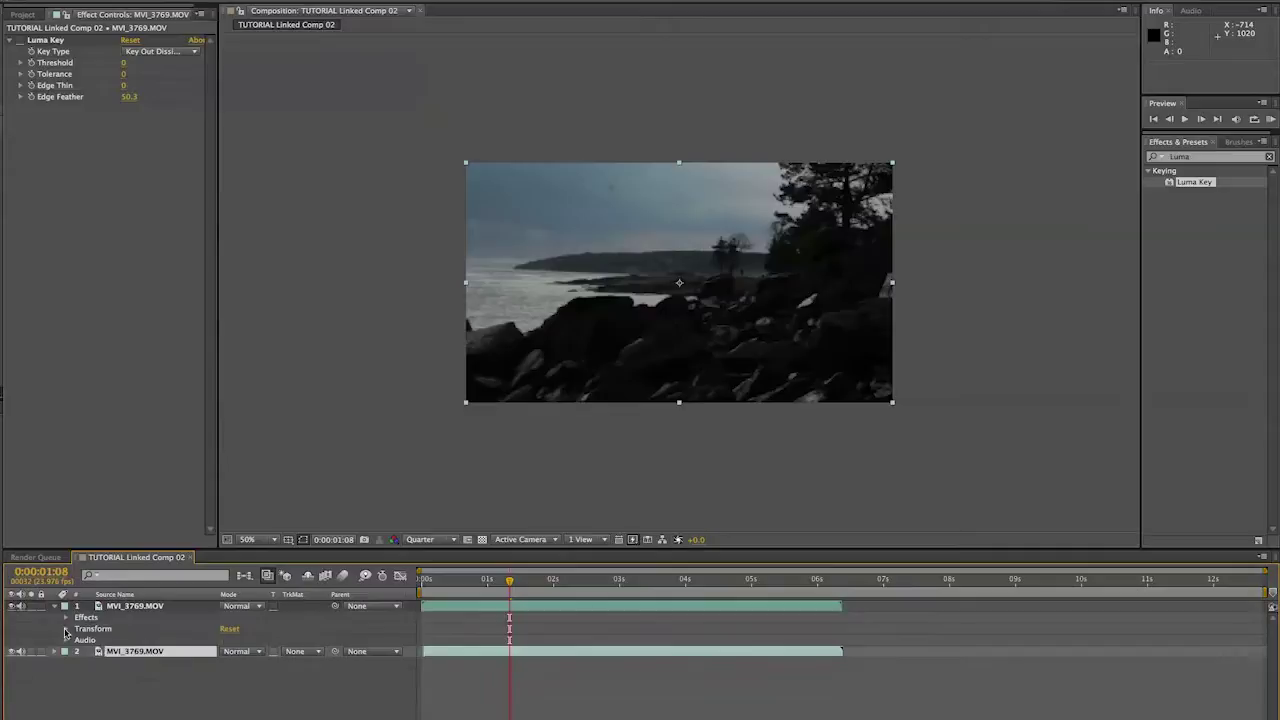
{"action": "left_click", "coordinate": [65, 628]}
{"action": "mouse_move", "coordinate": [229, 686]}
{"action": "left_mouse_down"}
{"action": "mouse_move", "coordinate": [186, 687]}
{"action": "mouse_move", "coordinate": [233, 687]}
{"action": "left_mouse_up"}
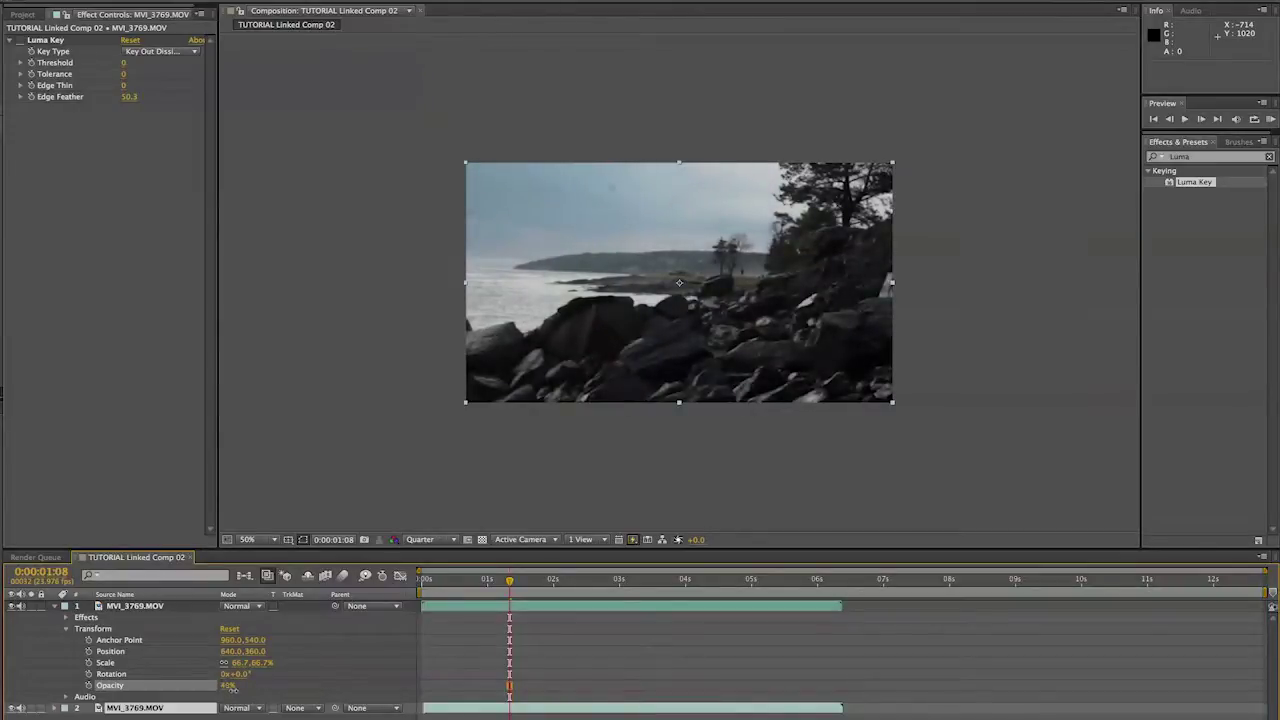
{"action": "left_click_drag", "start_coordinate": [233, 687], "coordinate": [228, 688]}
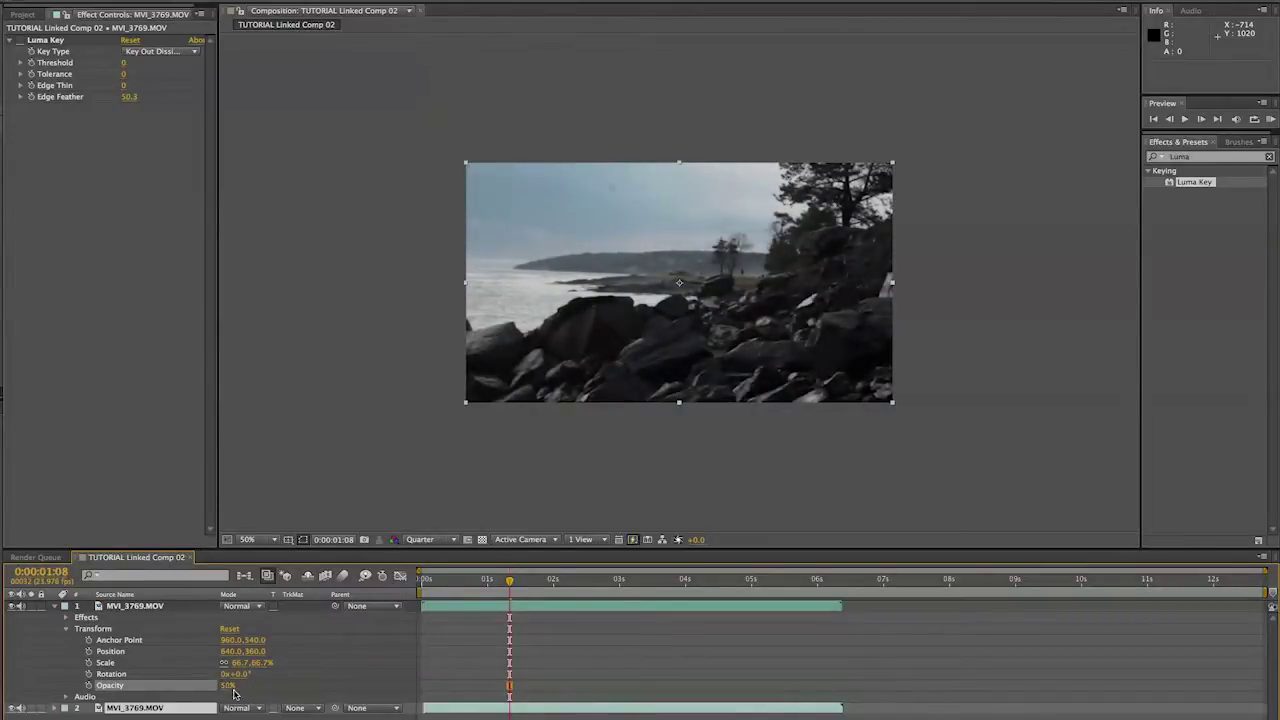
- Compare the blended image with the bright exposure alone by repeatedly toggling the upper layer's visibility
{"action": "left_click", "coordinate": [12, 607]}
{"action": "left_click", "coordinate": [12, 607]}
{"action": "left_click", "coordinate": [12, 607]}
{"action": "left_click", "coordinate": [12, 607]}
{"action": "left_click", "coordinate": [12, 607]}
{"action": "left_click", "coordinate": [12, 607]}
{"action": "left_click", "coordinate": [12, 607]}
{"action": "left_click", "coordinate": [12, 607]}
{"action": "left_click", "coordinate": [12, 607]}
{"action": "left_click", "coordinate": [12, 607]}
{"action": "left_click", "coordinate": [12, 607]}
{"action": "left_click", "coordinate": [12, 607]}
{"action": "left_click", "coordinate": [12, 607]}
{"action": "left_click", "coordinate": [12, 607]}
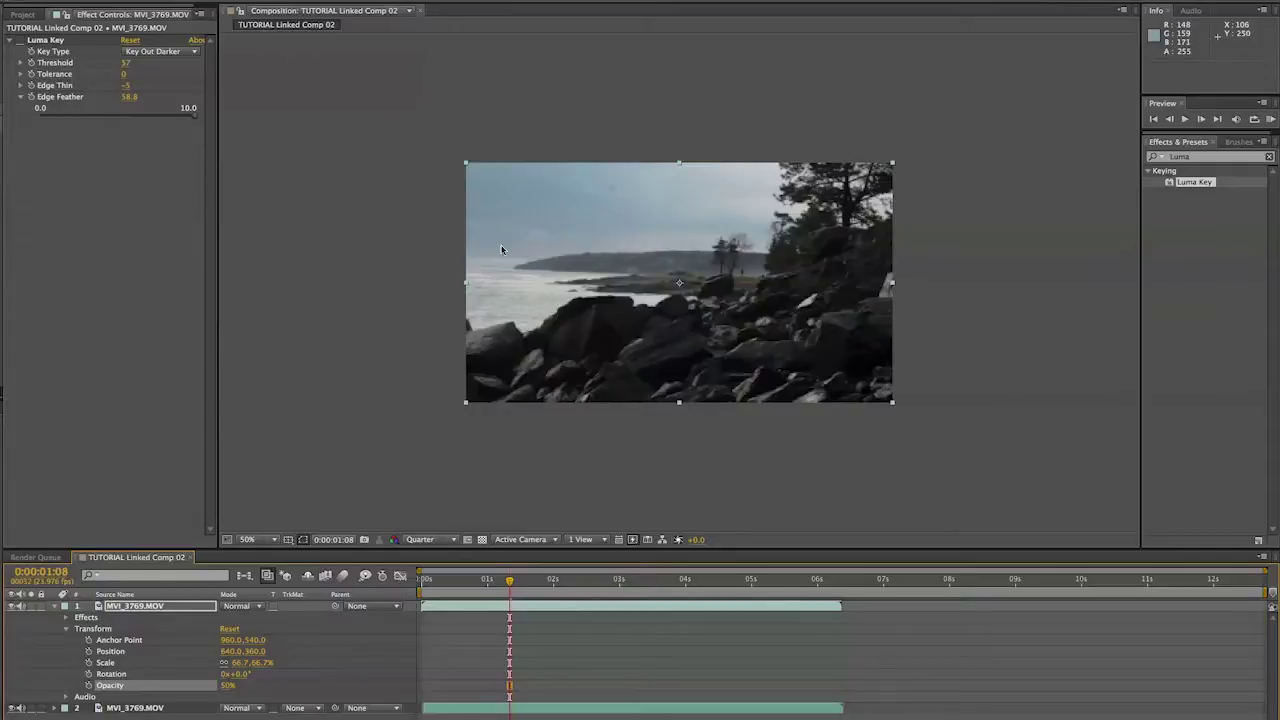
- Try other Opacity values on the darker upper layer, return to 50%, and check the blend at 0:00:00:15 and 0:00:02:12
{"action": "left_click_drag", "start_coordinate": [227, 688], "coordinate": [385, 683]}
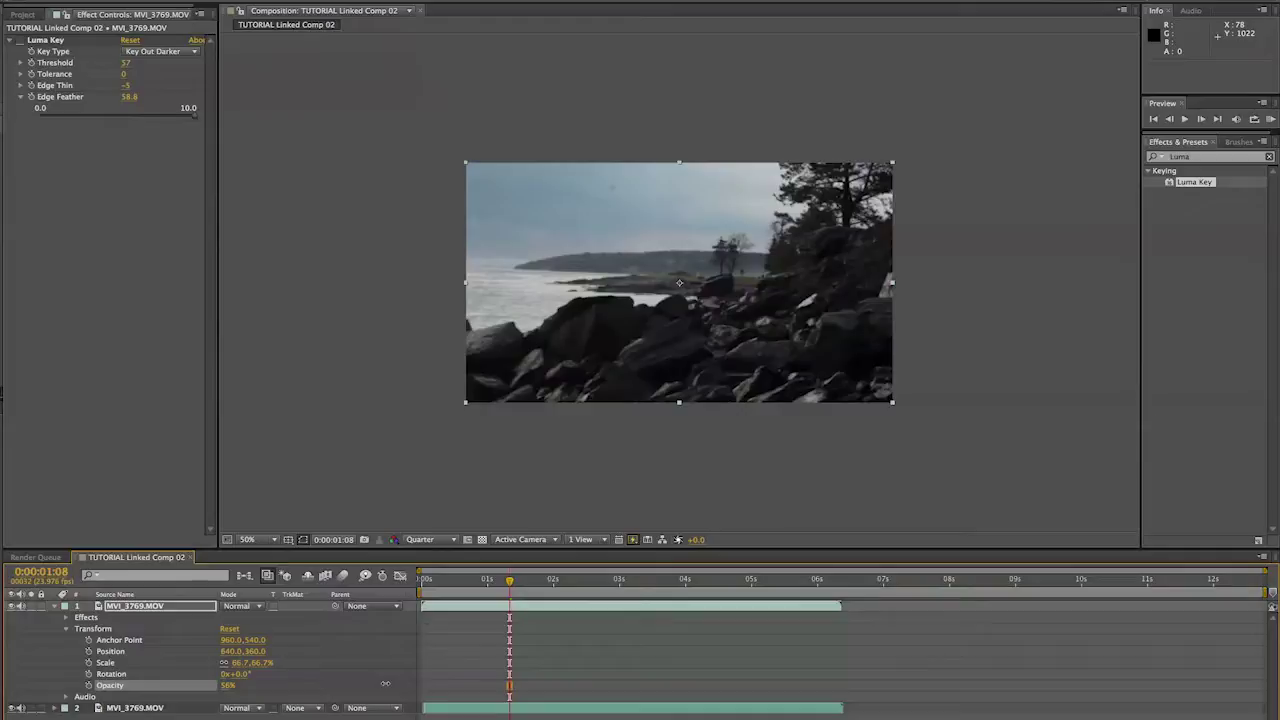
{"action": "left_click_drag", "start_coordinate": [382, 683], "coordinate": [381, 683]}
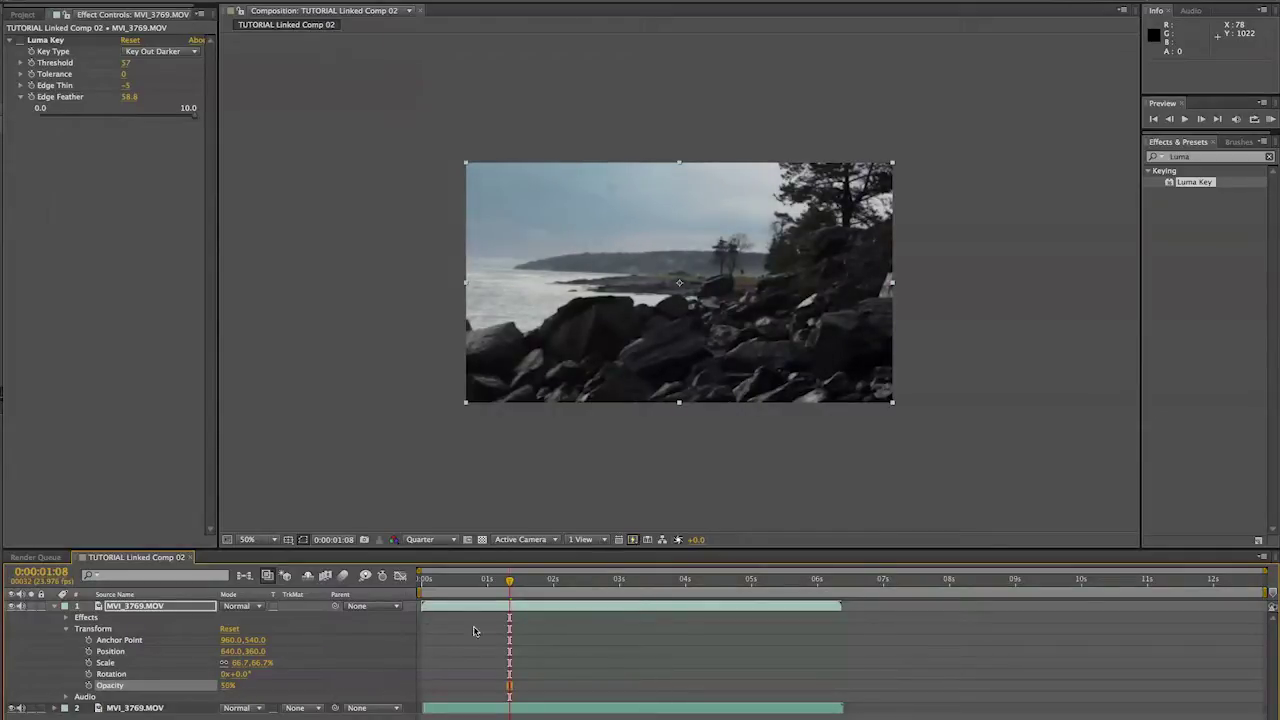
{"action": "left_click", "coordinate": [459, 580]}
{"action": "left_click_drag", "start_coordinate": [457, 580], "coordinate": [474, 584]}
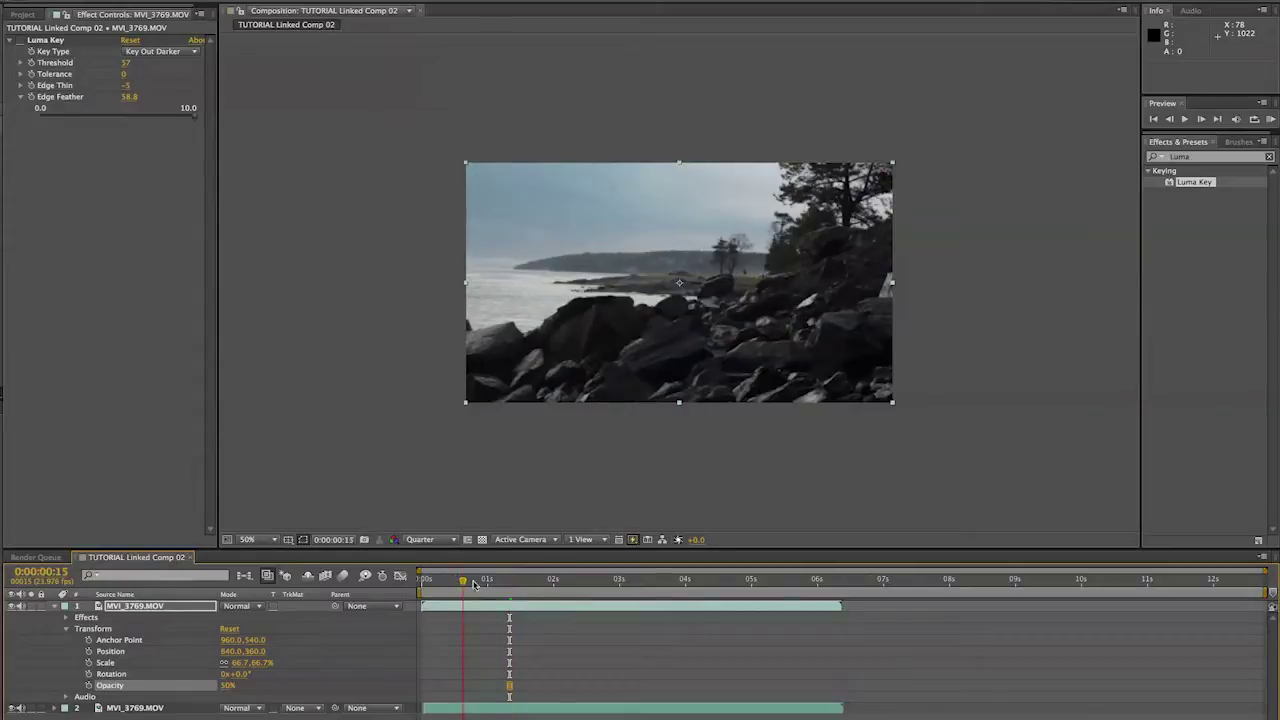
{"action": "left_click", "coordinate": [586, 583]}
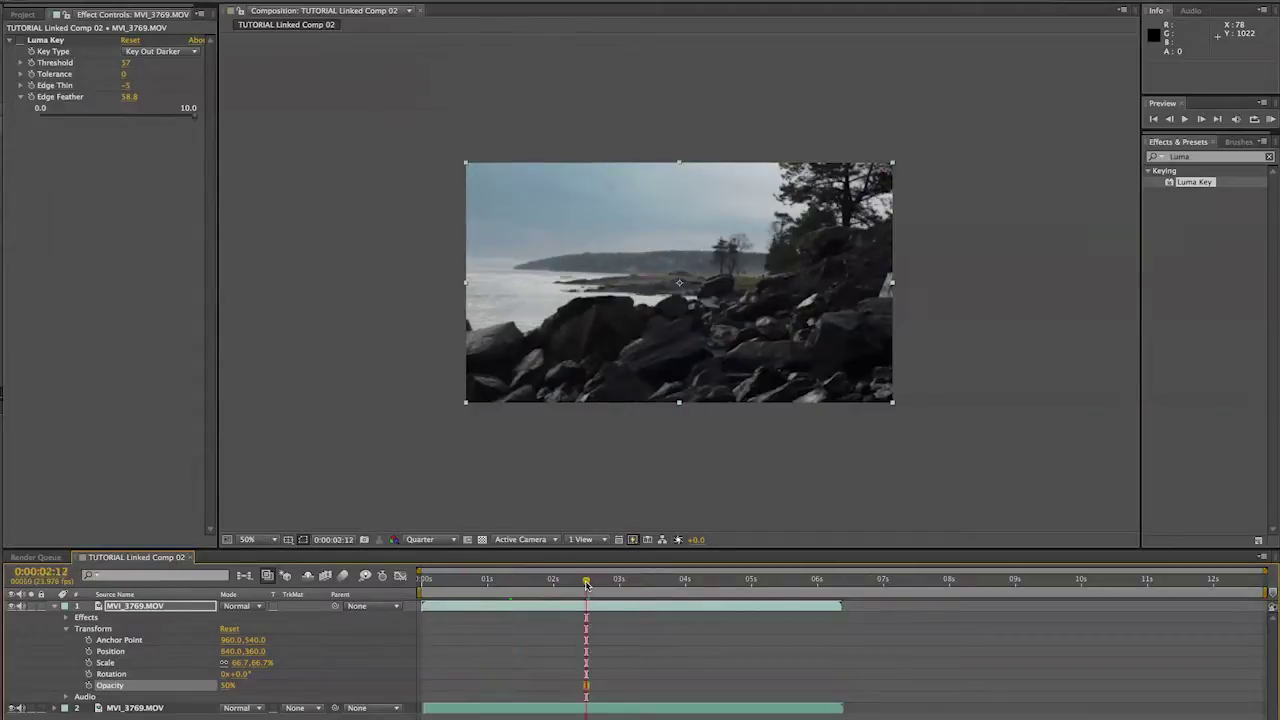
- Set the preview resolution to Full and toggle the darker upper layer's visibility repeatedly to compare sky and rocks, leaving it visible
{"action": "left_click", "coordinate": [425, 541]}
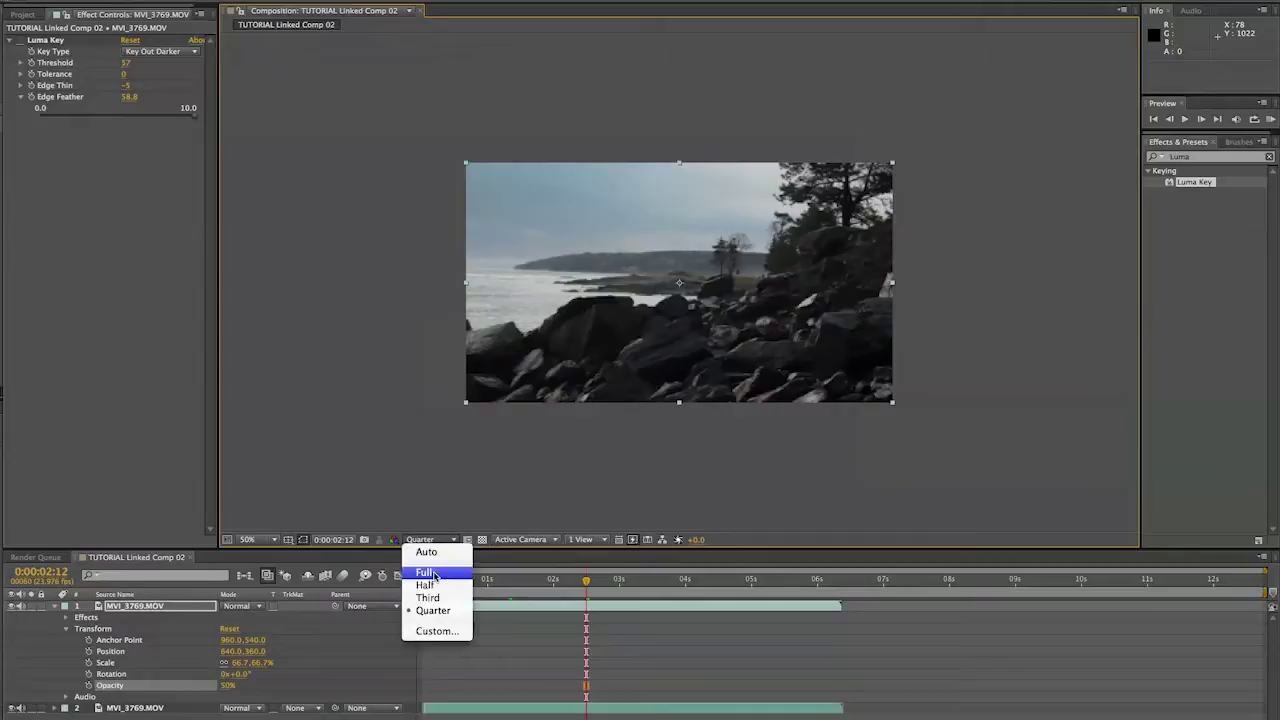
{"action": "left_click", "coordinate": [431, 570]}
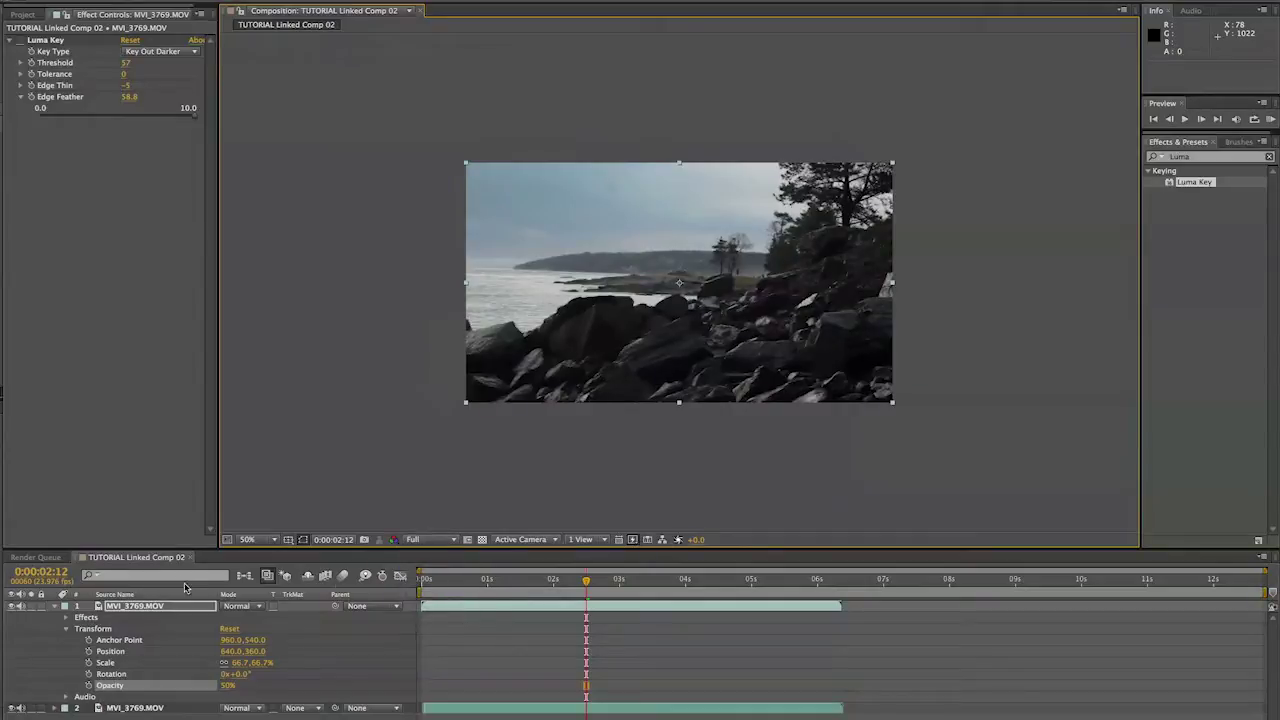
{"action": "left_click", "coordinate": [12, 606]}
{"action": "left_click", "coordinate": [12, 606]}
{"action": "left_click", "coordinate": [12, 606]}
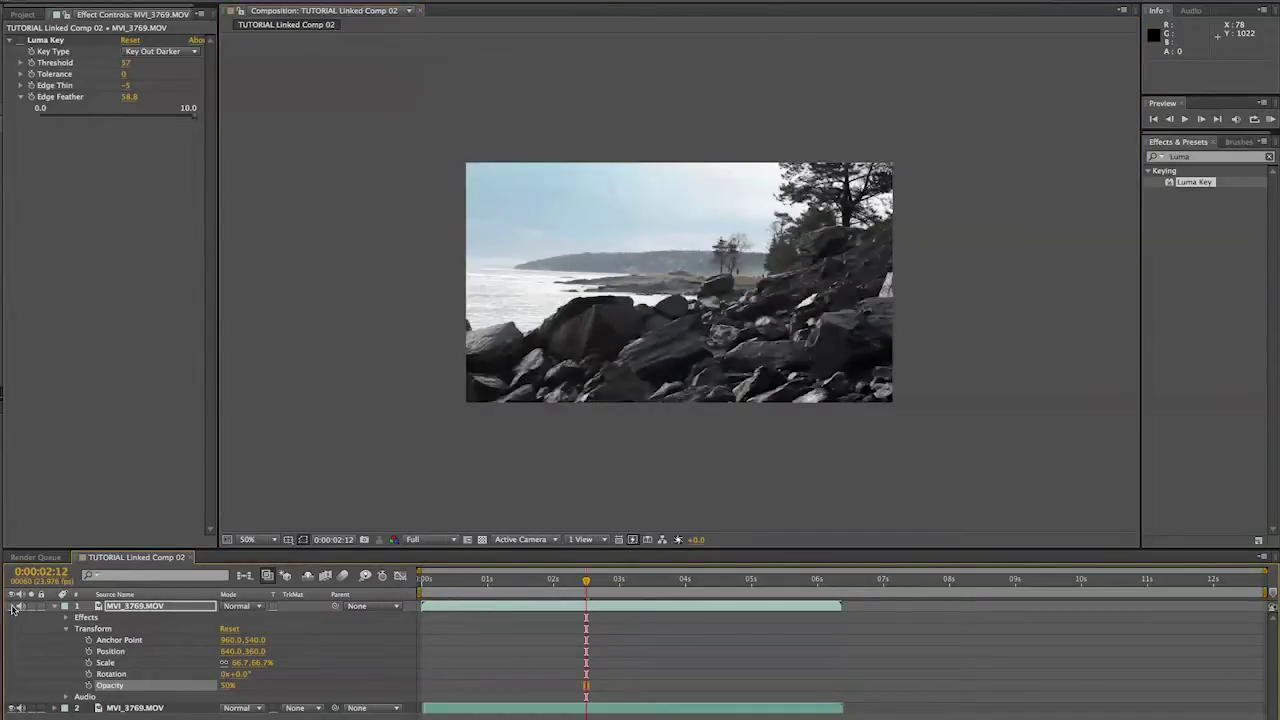
{"action": "left_click", "coordinate": [12, 606]}
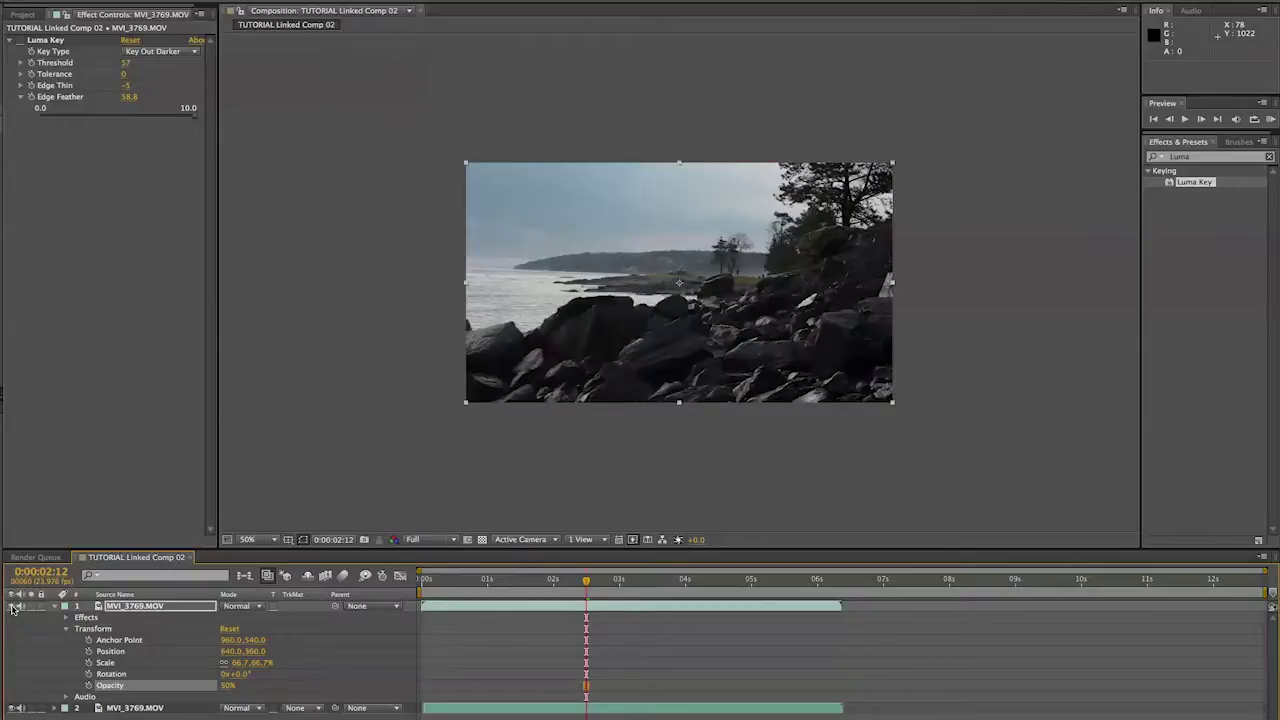
{"action": "left_click", "coordinate": [12, 606]}
{"action": "left_click", "coordinate": [12, 606]}
{"action": "left_click", "coordinate": [12, 606]}
{"action": "left_click", "coordinate": [12, 606]}
{"action": "left_click", "coordinate": [12, 606]}
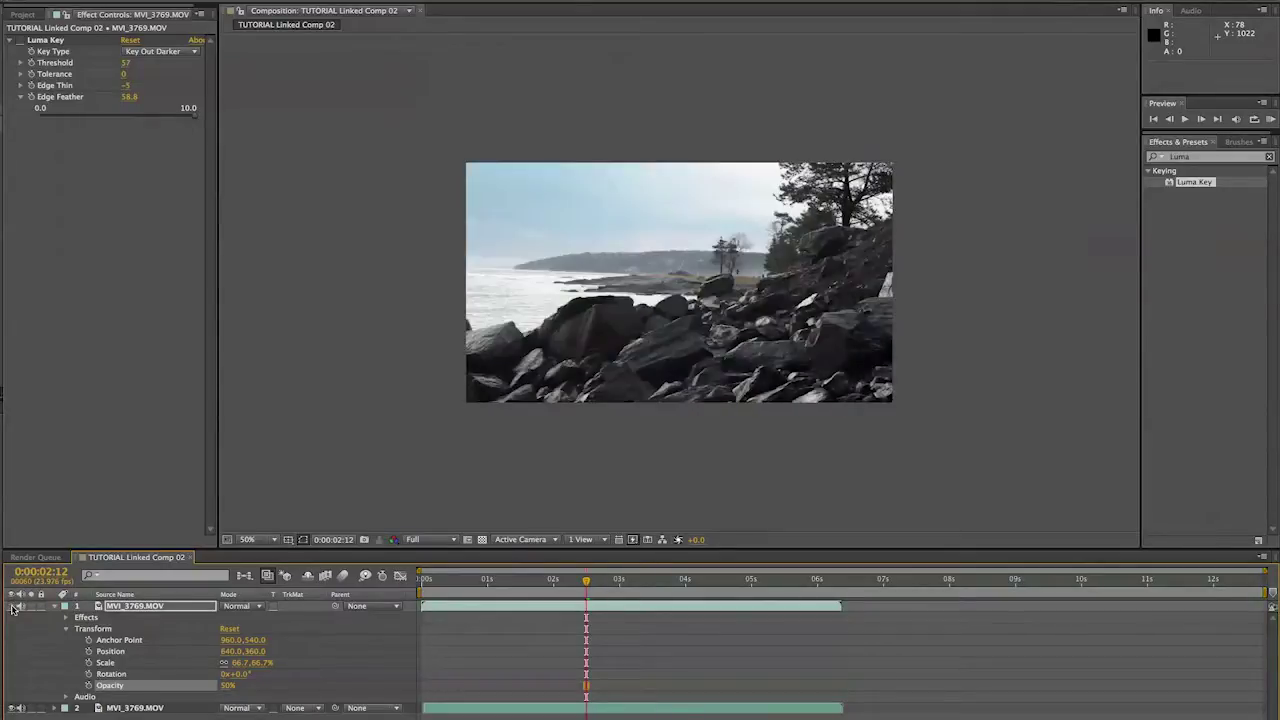
{"action": "left_click", "coordinate": [12, 606]}
{"action": "left_click", "coordinate": [12, 606]}
{"action": "left_click", "coordinate": [12, 606]}
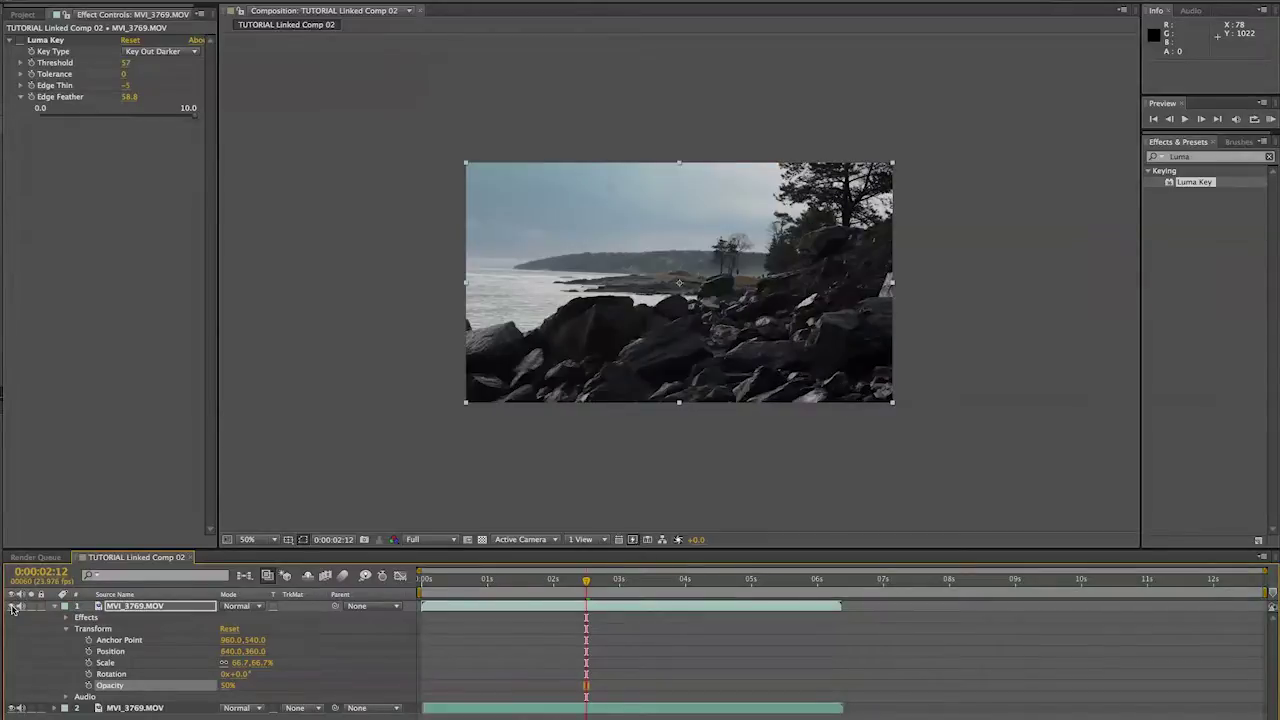
{"action": "left_click", "coordinate": [12, 606]}
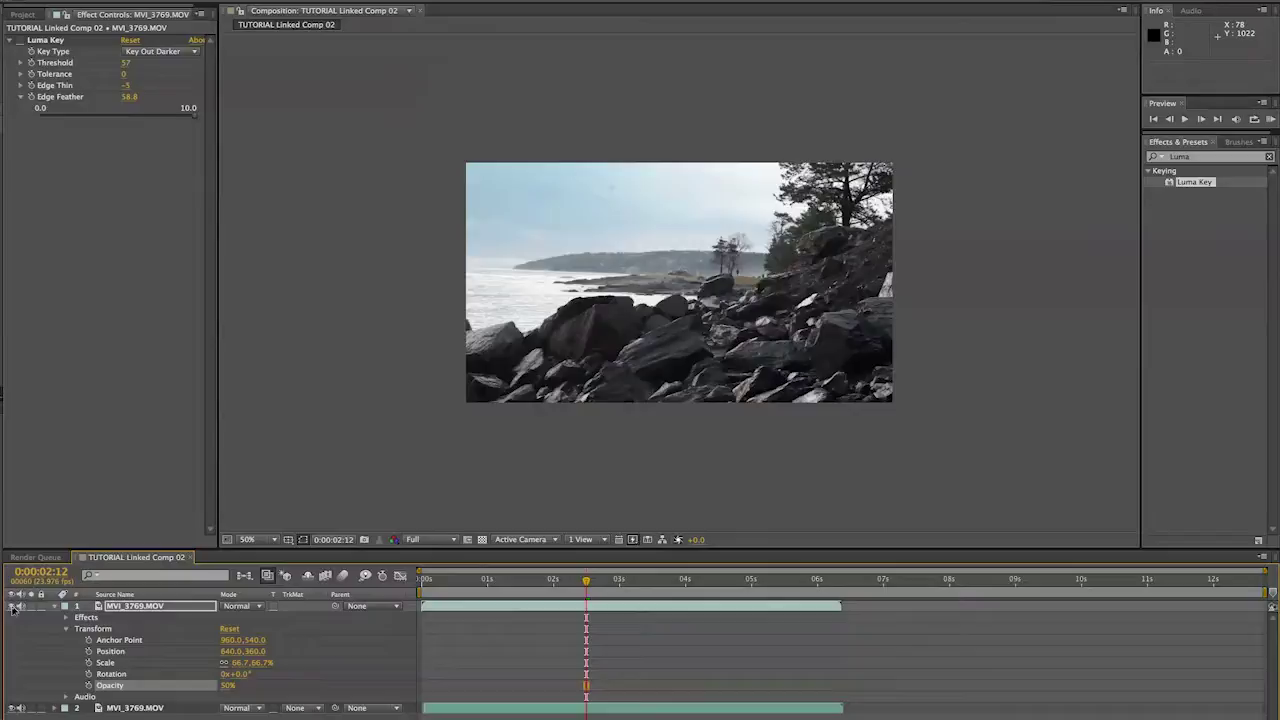
{"action": "left_click", "coordinate": [12, 606]}
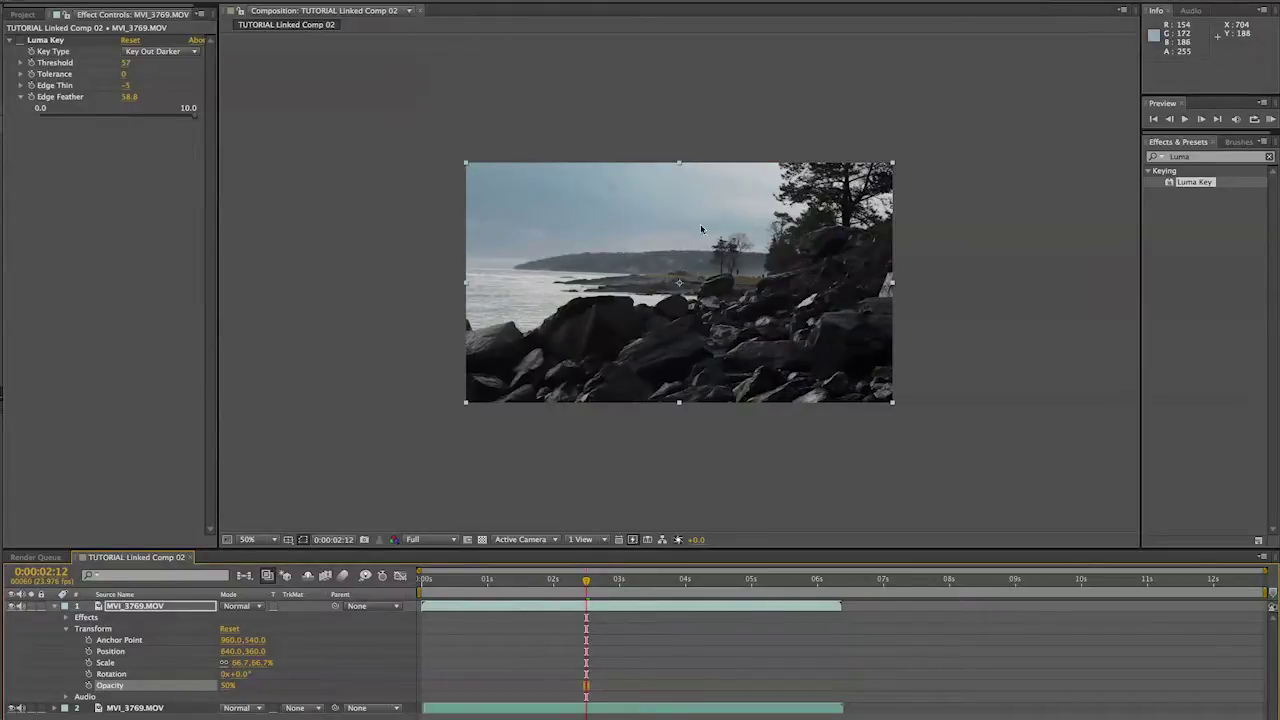
{"action": "left_click", "coordinate": [12, 606]}
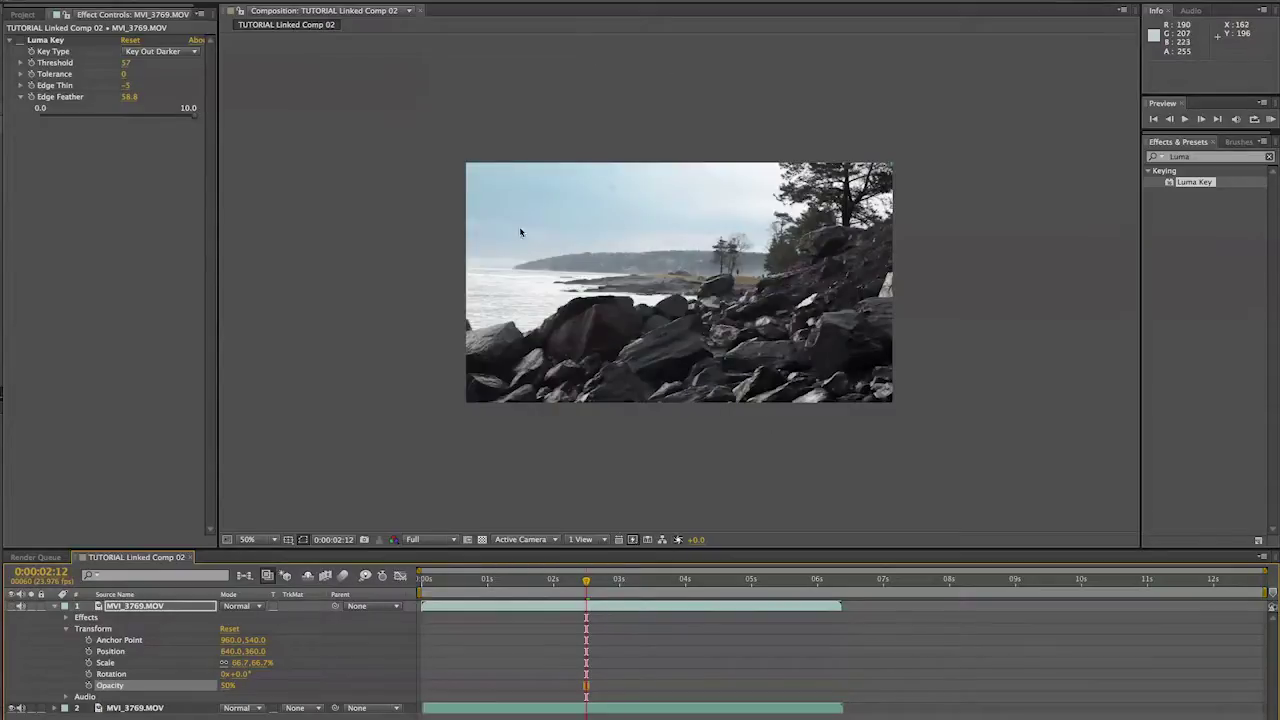
{"action": "left_click", "coordinate": [12, 606]}
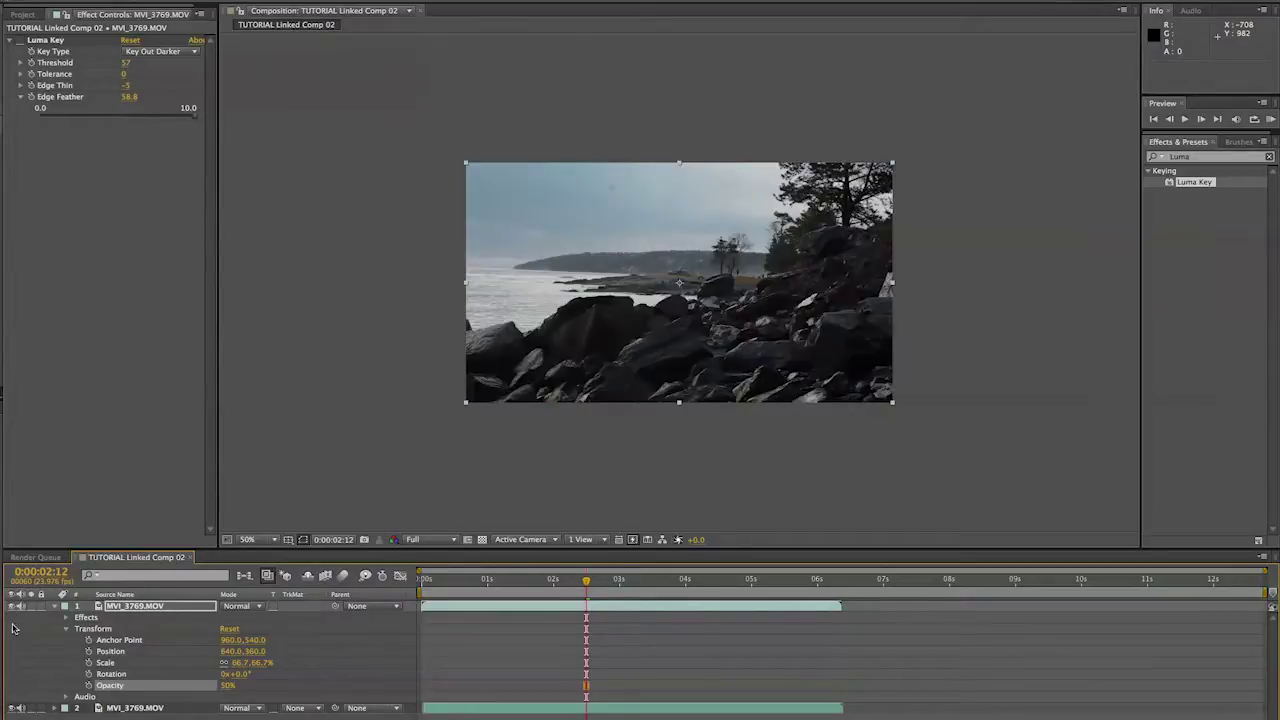
- Display the project's contents and preview the blended footage from 0:00:02:13
{"action": "left_click", "coordinate": [12, 41]}
{"action": "left_click", "coordinate": [22, 14]}
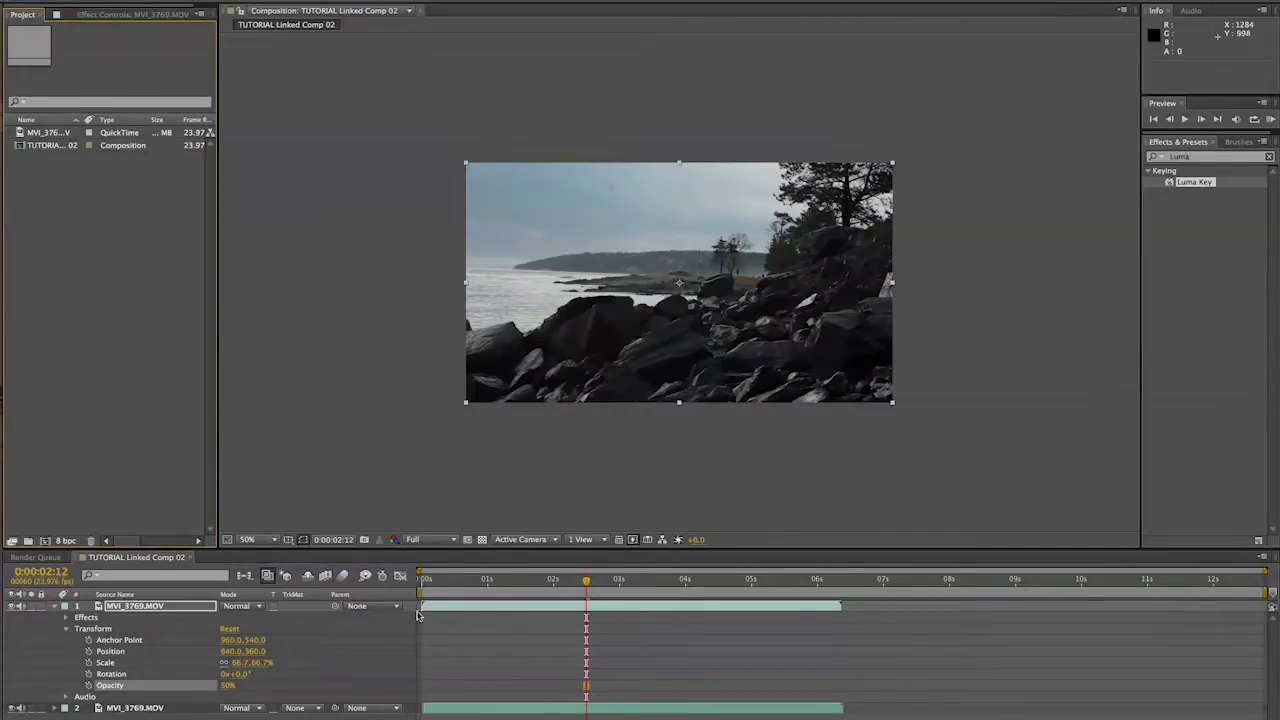
{"action": "left_click", "coordinate": [634, 582]}
{"action": "left_click", "coordinate": [589, 584]}
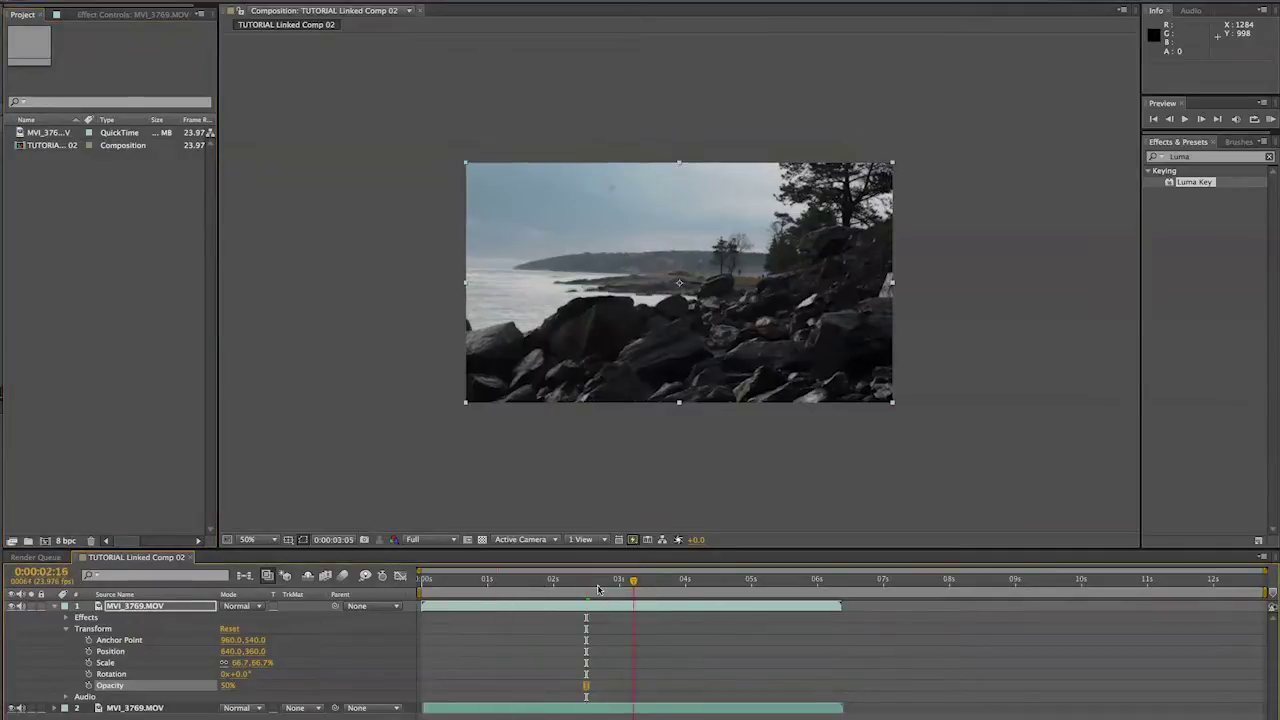
{"action": "key", "text": "space"}
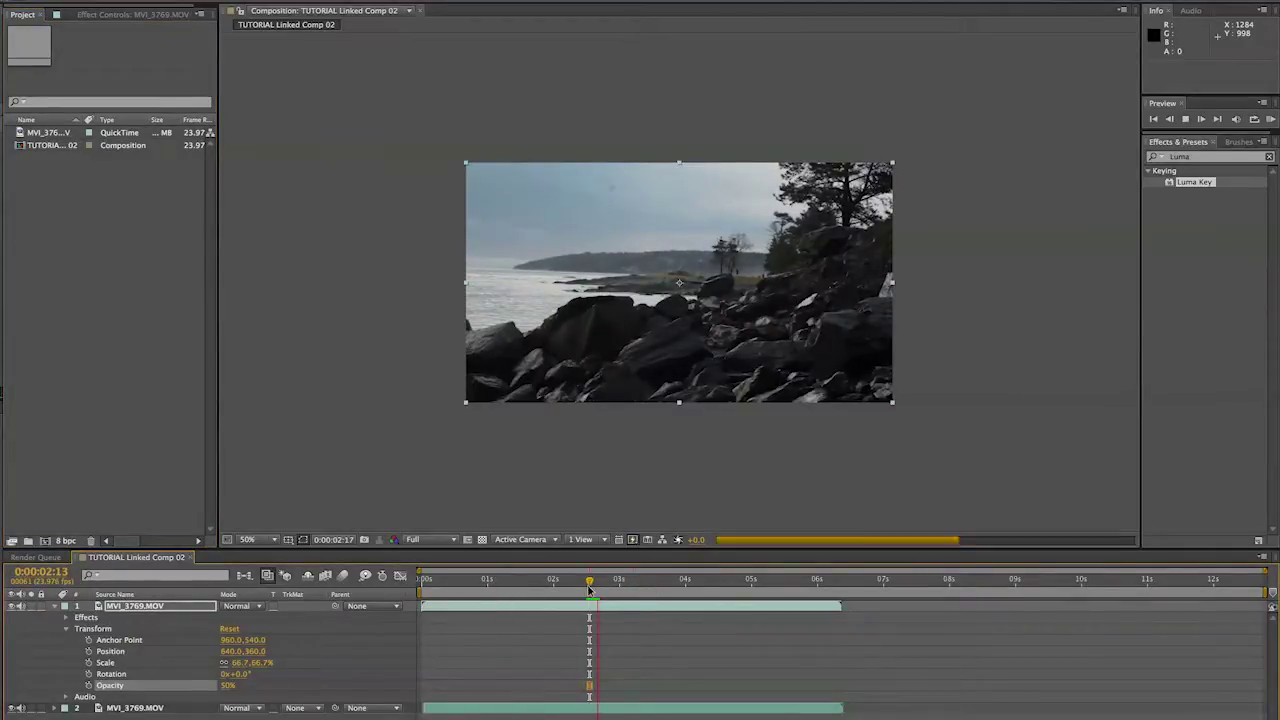
{"action": "mouse_move", "coordinate": [615, 716]}
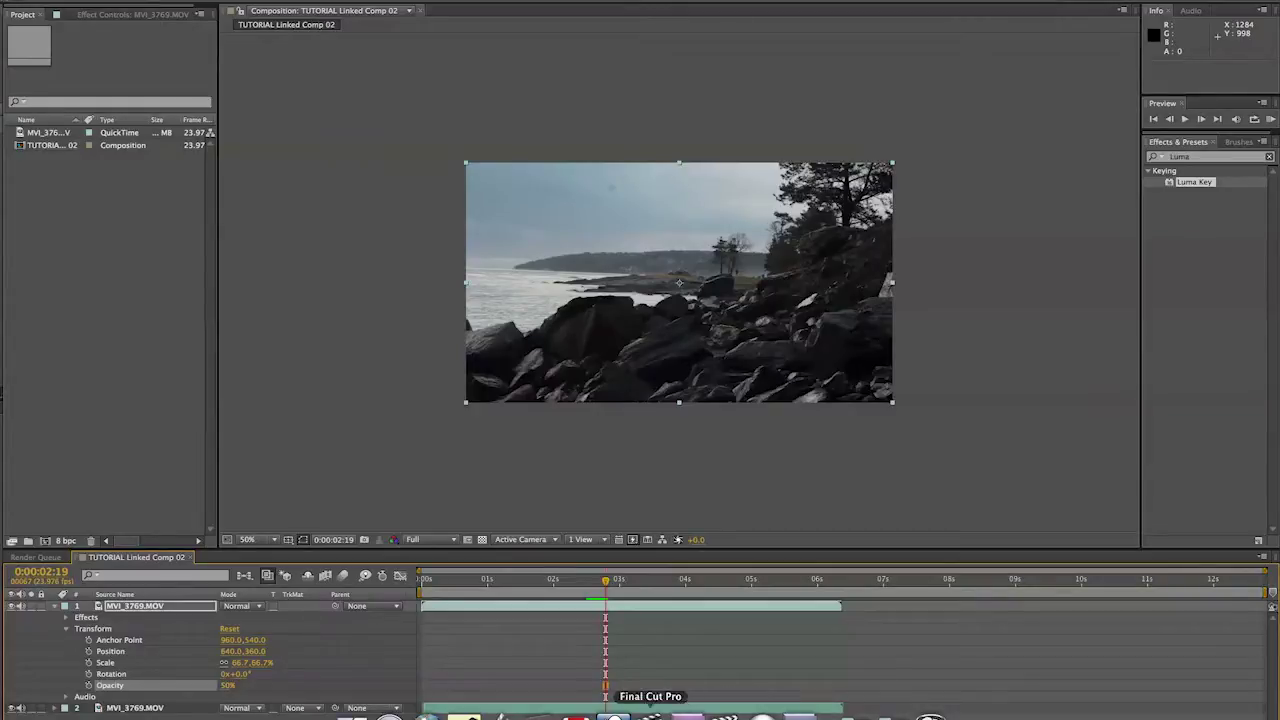
- Switch to Premiere Pro and create a new sequence with the DSLR 720p24 @ 23.976 preset, named Sequence 02
{"action": "left_click", "coordinate": [689, 715]}
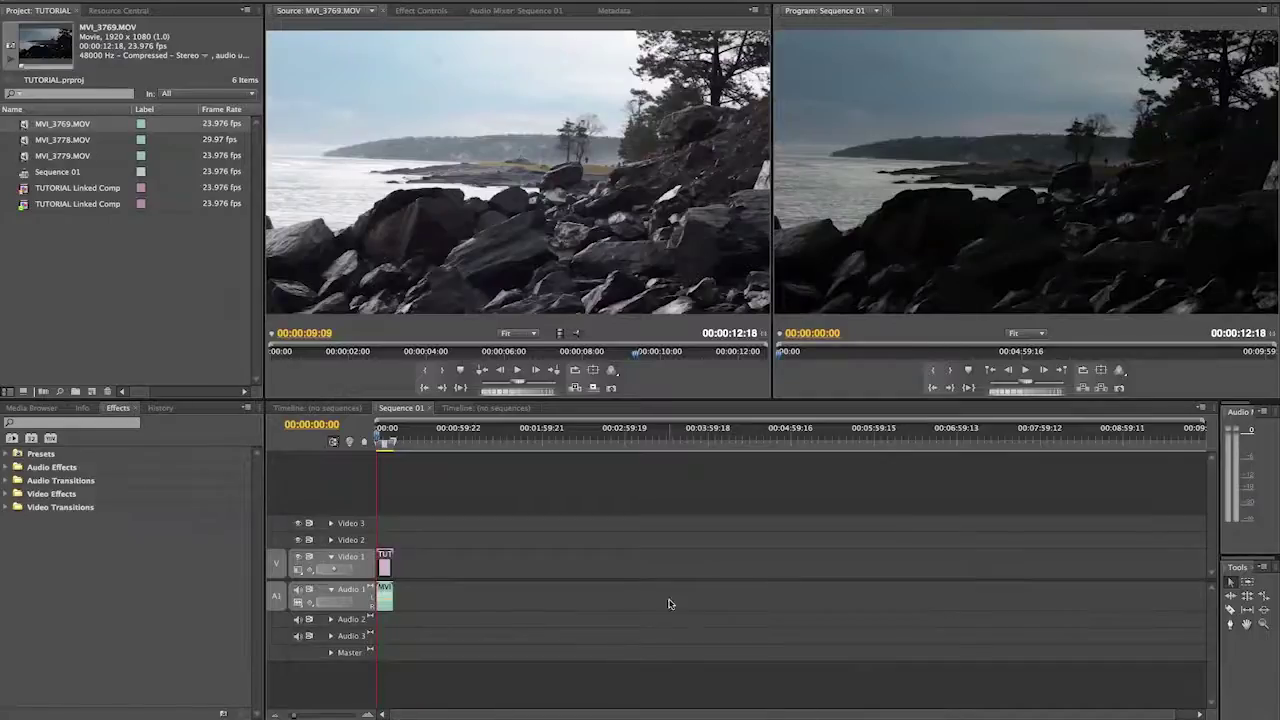
{"action": "right_click", "coordinate": [53, 257]}
{"action": "mouse_move", "coordinate": [111, 305]}
{"action": "left_click", "coordinate": [183, 302]}
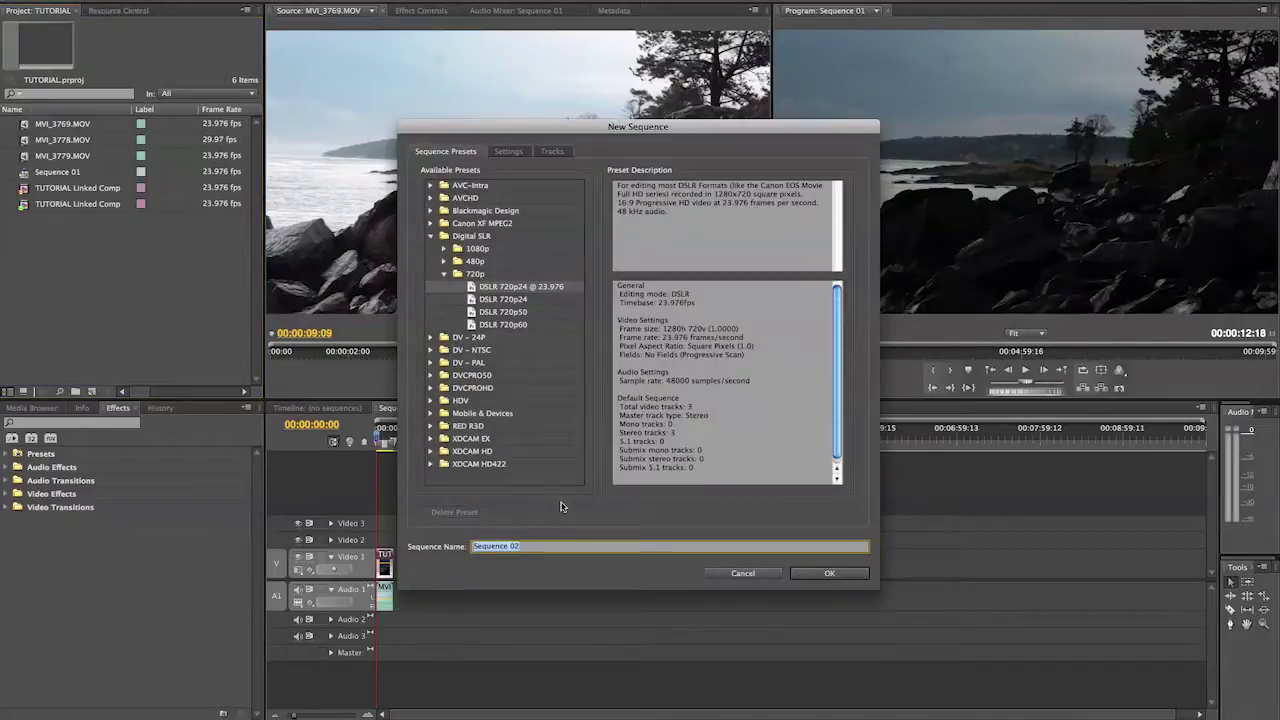
{"action": "key", "text": "Return"}
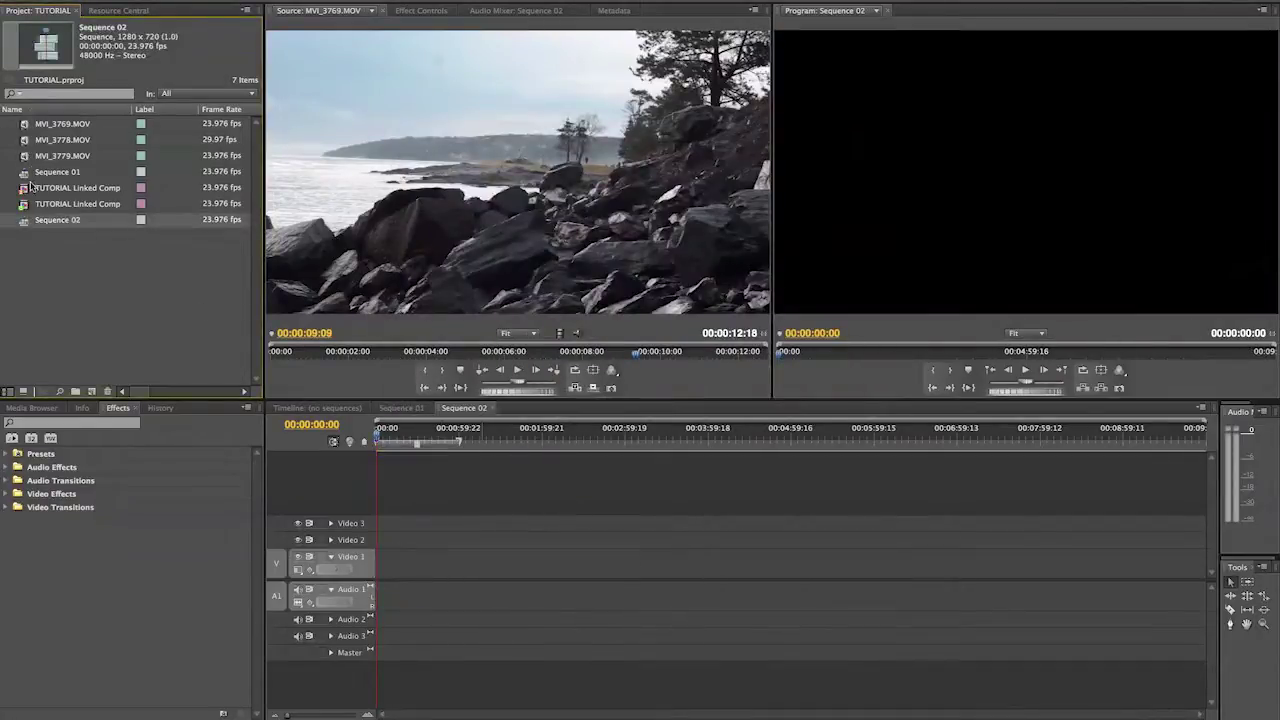
- Nest Sequence 01 at the start of Sequence 02's Video 1 track and slow it to 50% speed, playing back the result
{"action": "left_click_drag", "start_coordinate": [22, 176], "coordinate": [380, 564]}
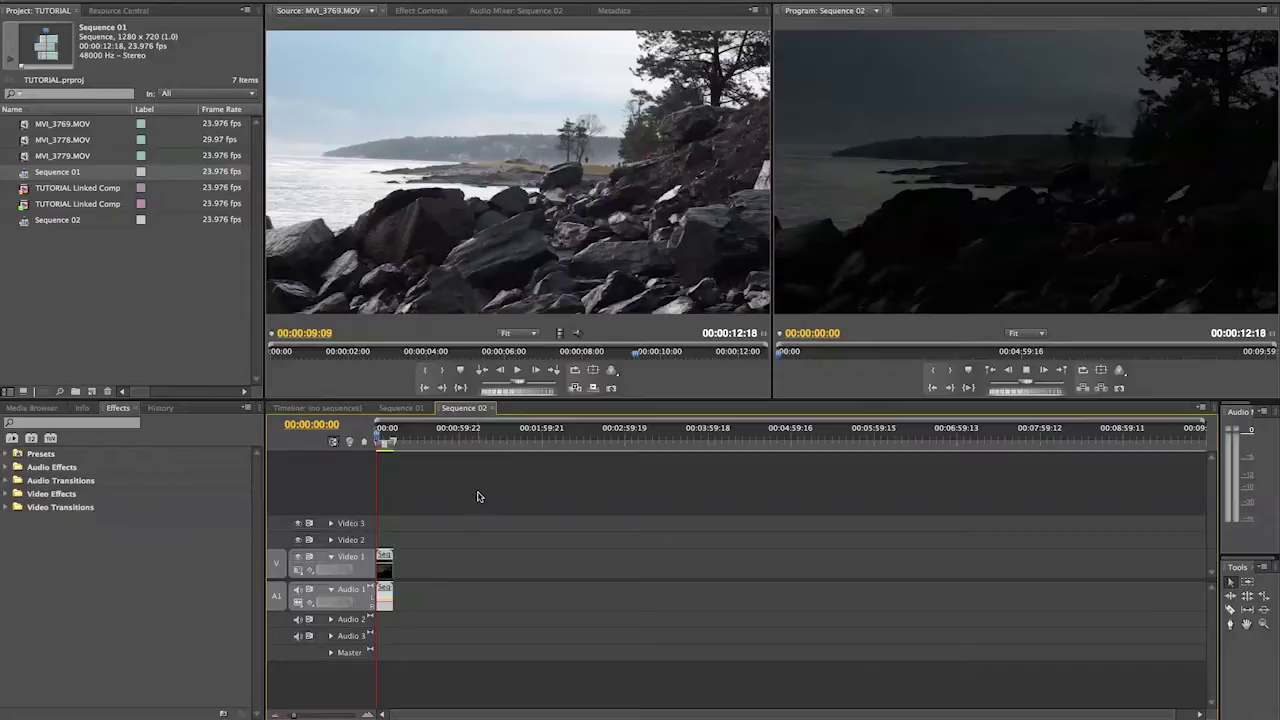
{"action": "key", "text": "space"}
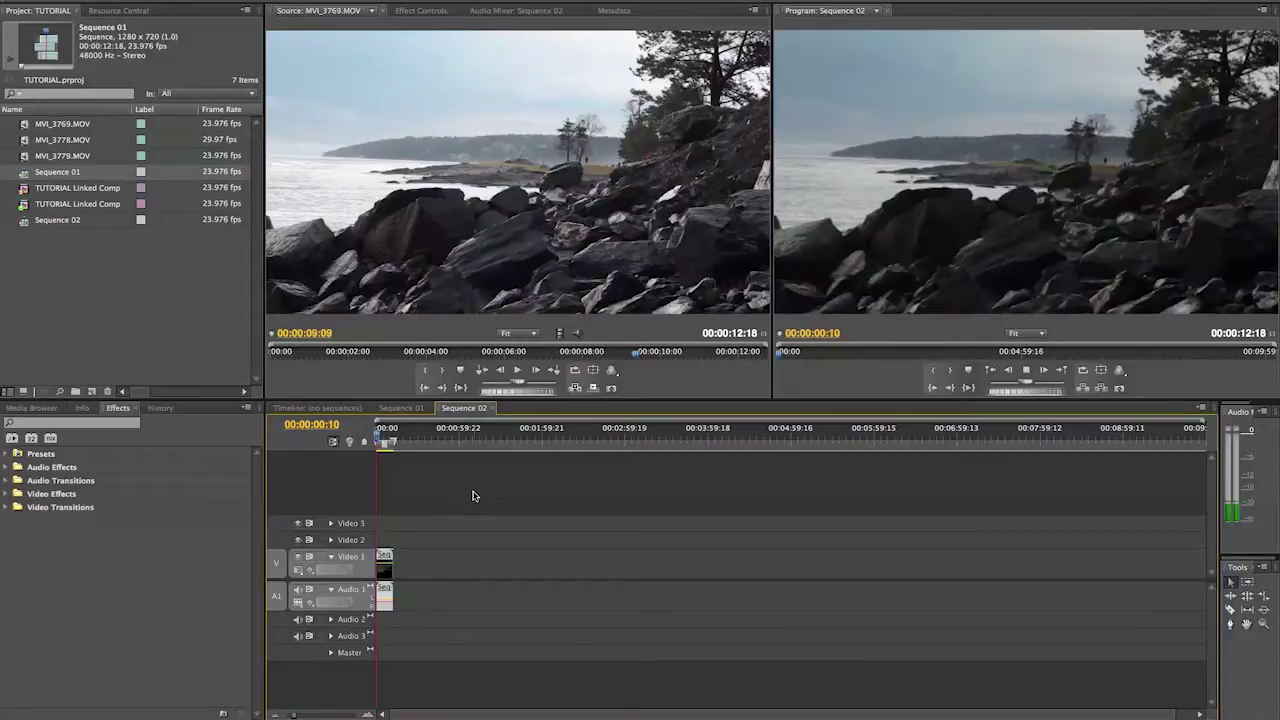
{"action": "right_click", "coordinate": [387, 577]}
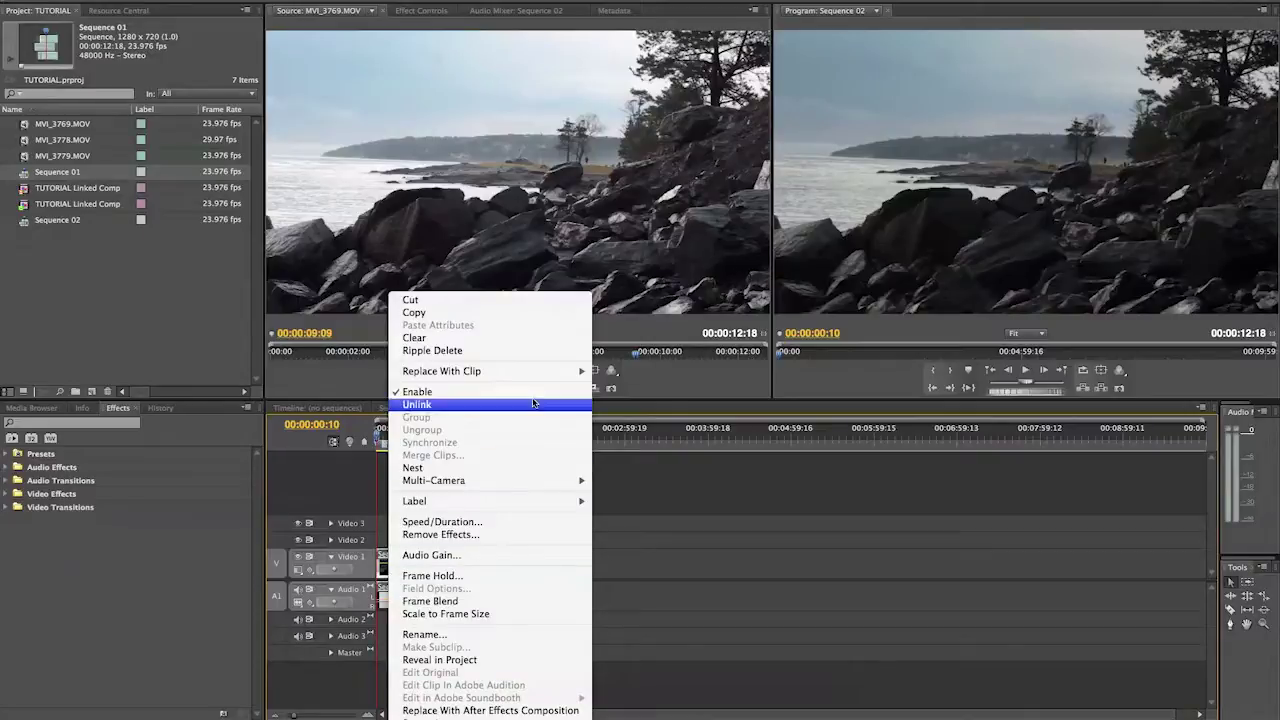
{"action": "left_click", "coordinate": [515, 523]}
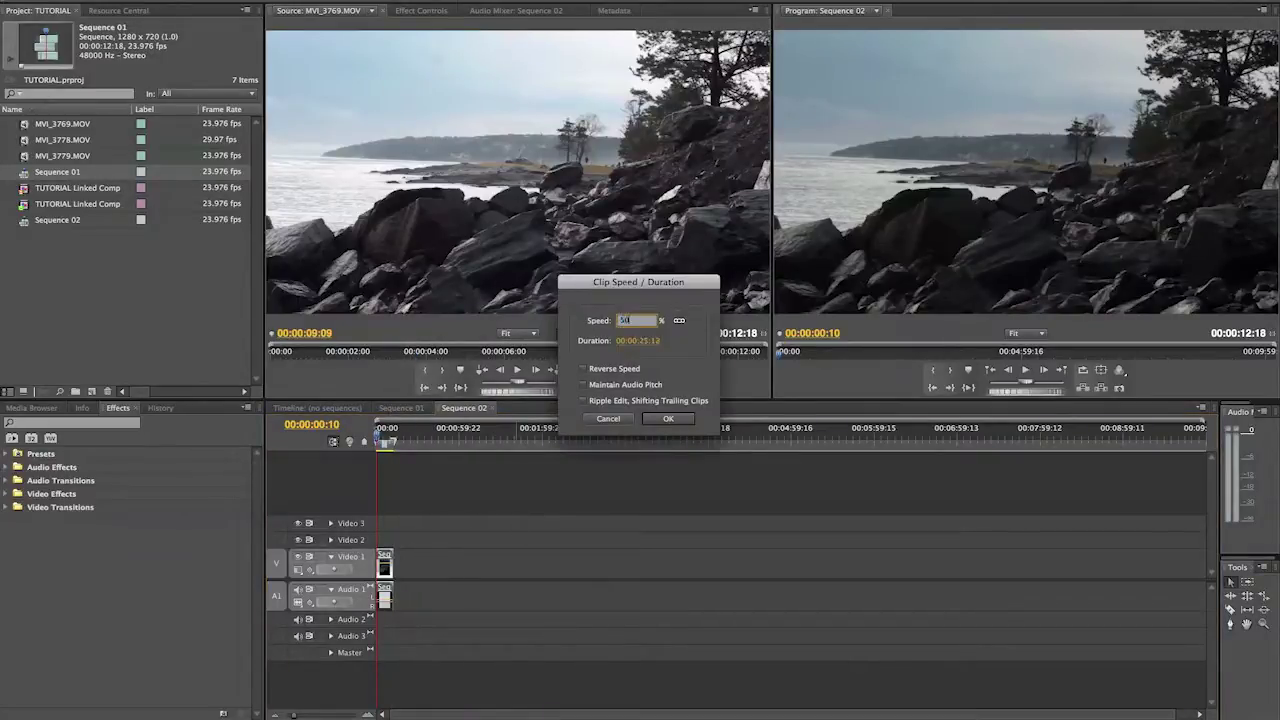
{"action": "key", "text": "Return"}
{"action": "key", "text": "space"}
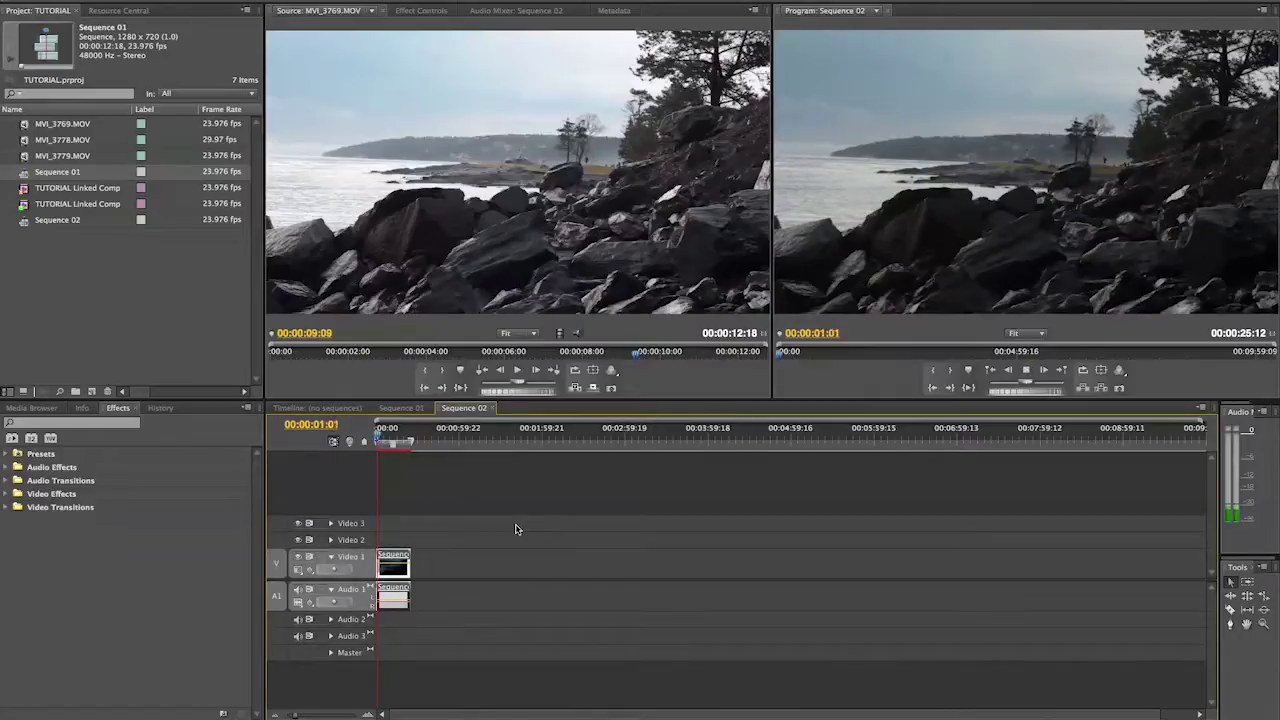
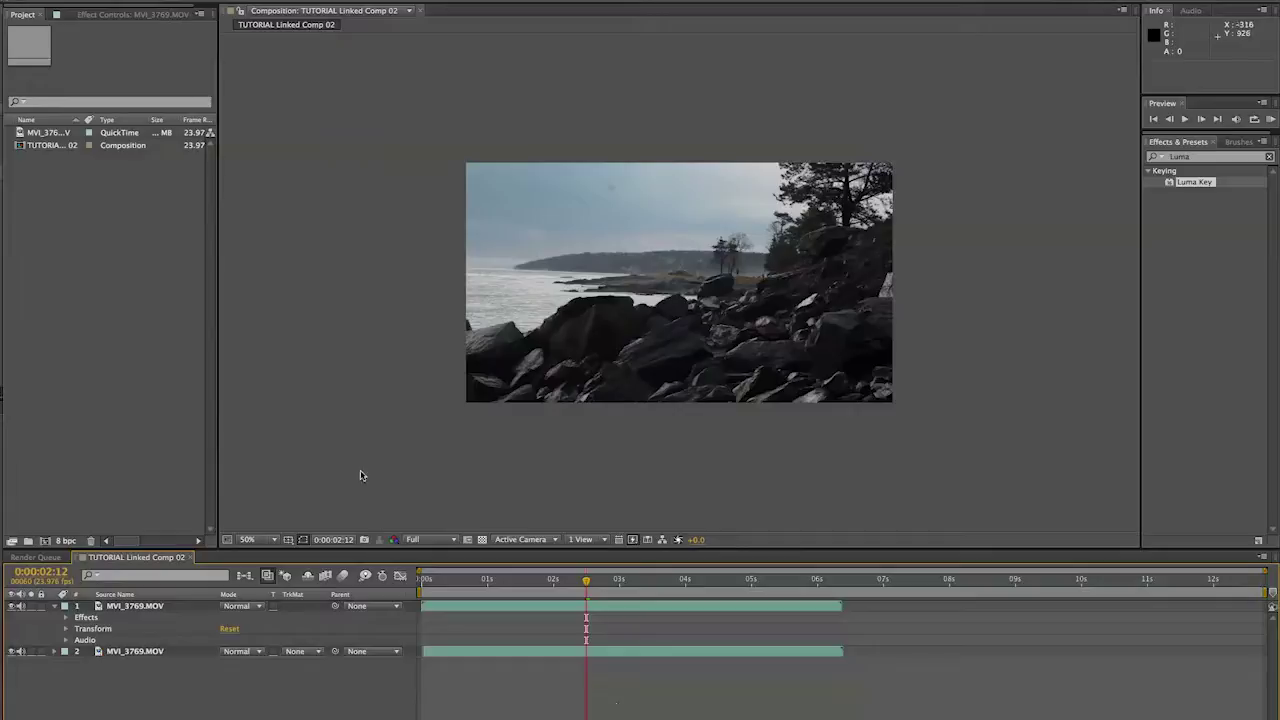
- At 0:00:01:05, set the upper MVI_3769.MOV layer's Opacity to 100% and turn its Luma Key effect back on
{"action": "left_click", "coordinate": [553, 580]}
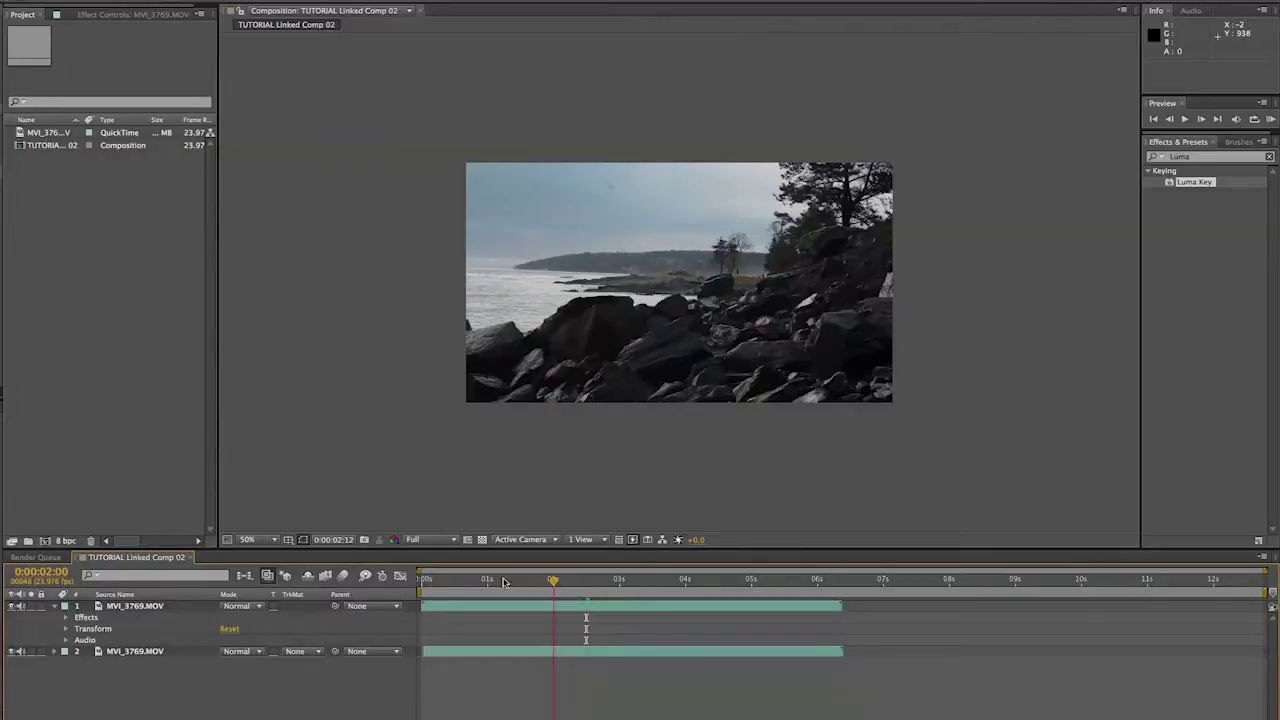
{"action": "left_click", "coordinate": [501, 580]}
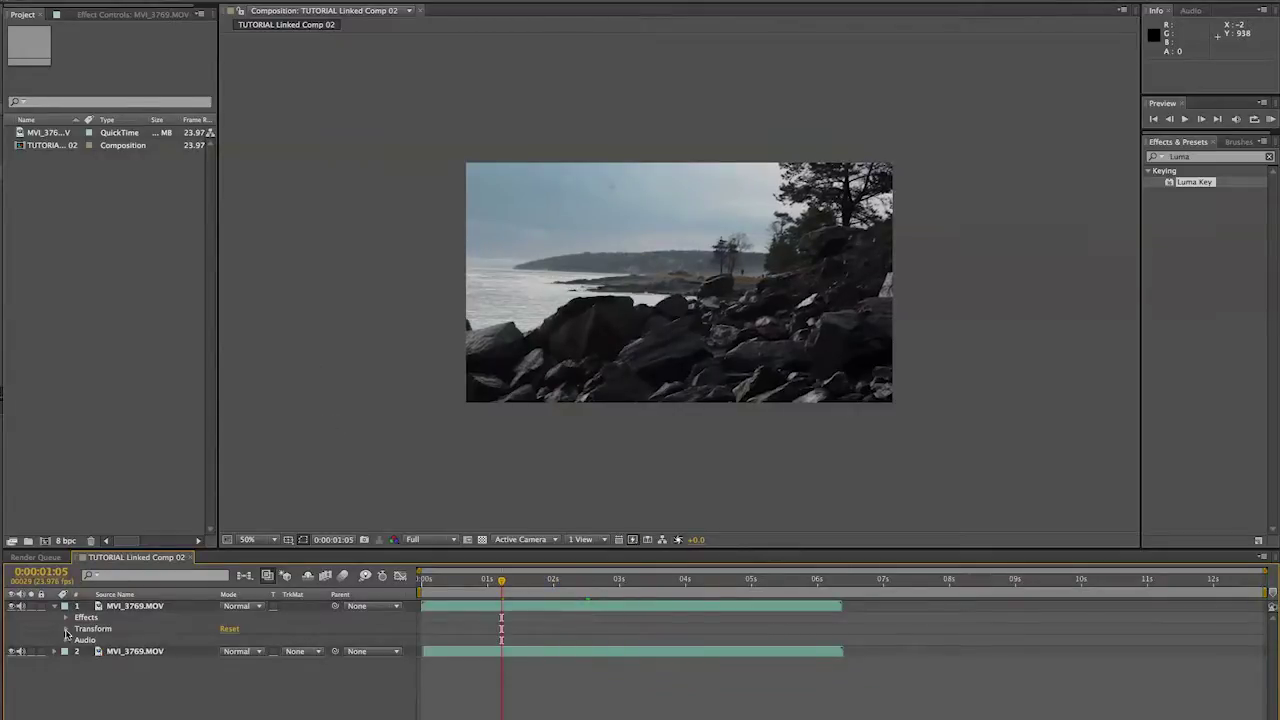
{"action": "left_click", "coordinate": [66, 629]}
{"action": "left_click_drag", "start_coordinate": [226, 686], "coordinate": [324, 685]}
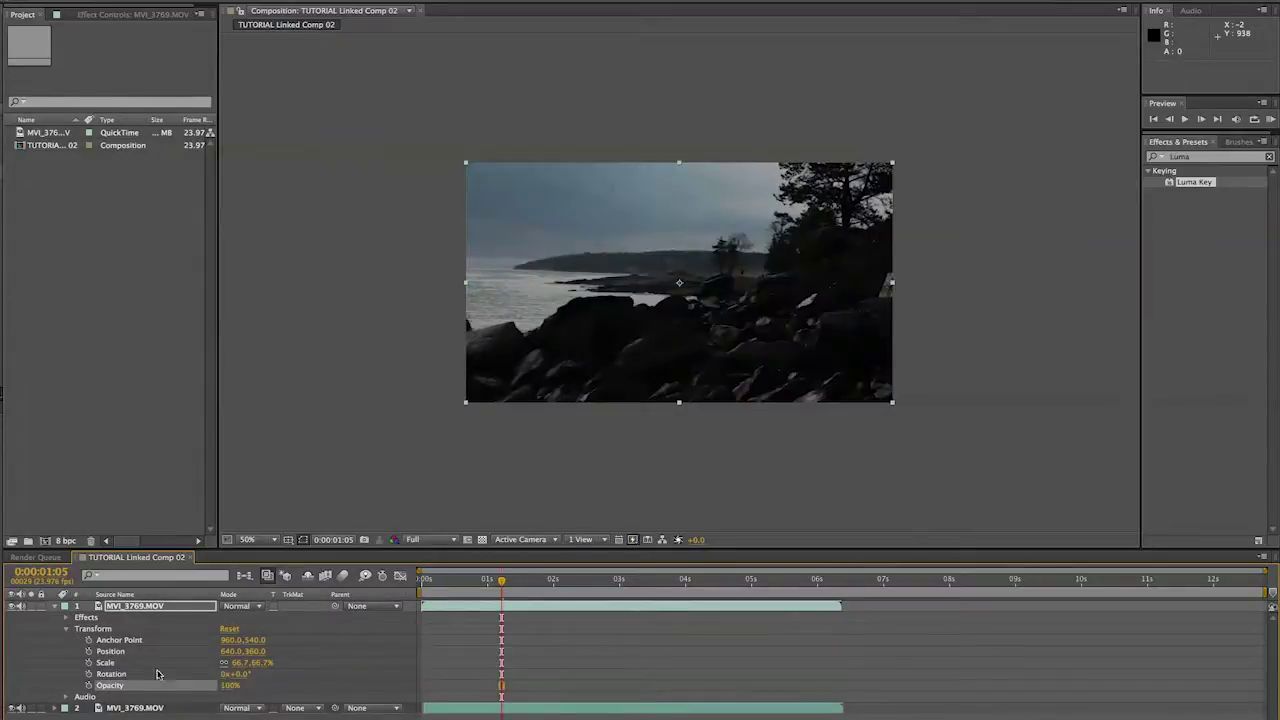
{"action": "left_click", "coordinate": [66, 629]}
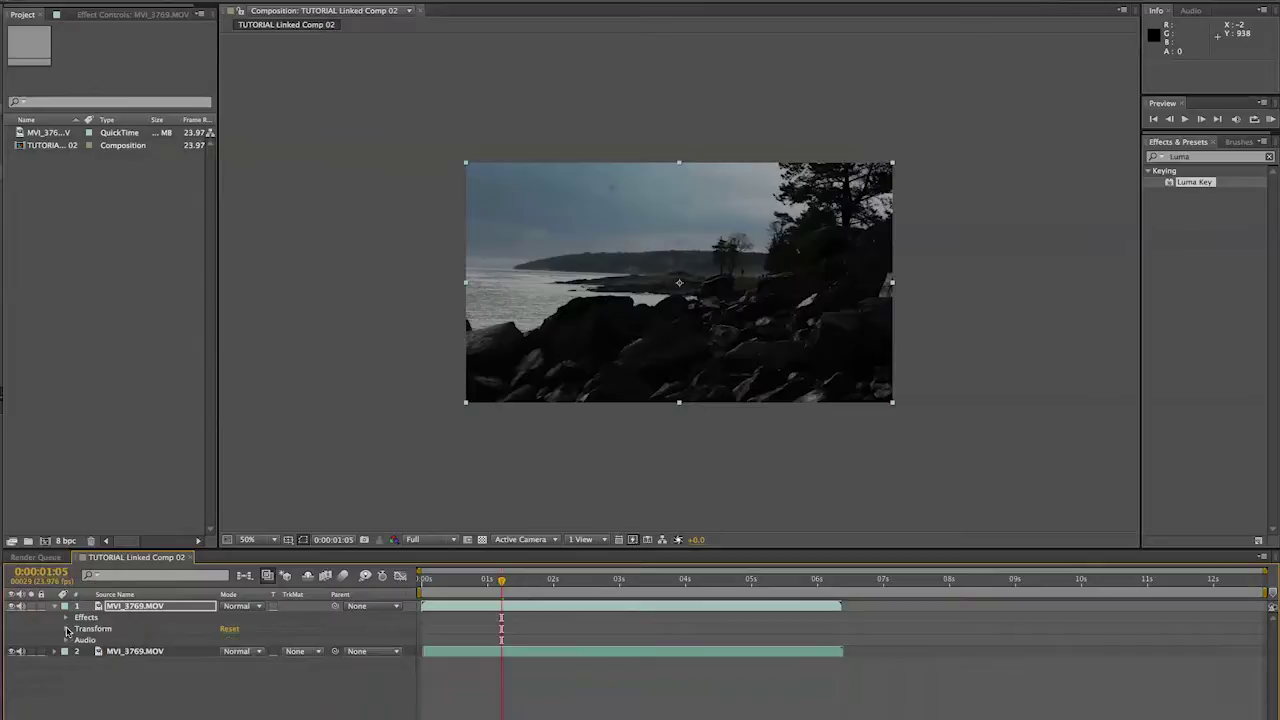
{"action": "left_click", "coordinate": [65, 618]}
{"action": "left_click", "coordinate": [11, 630]}
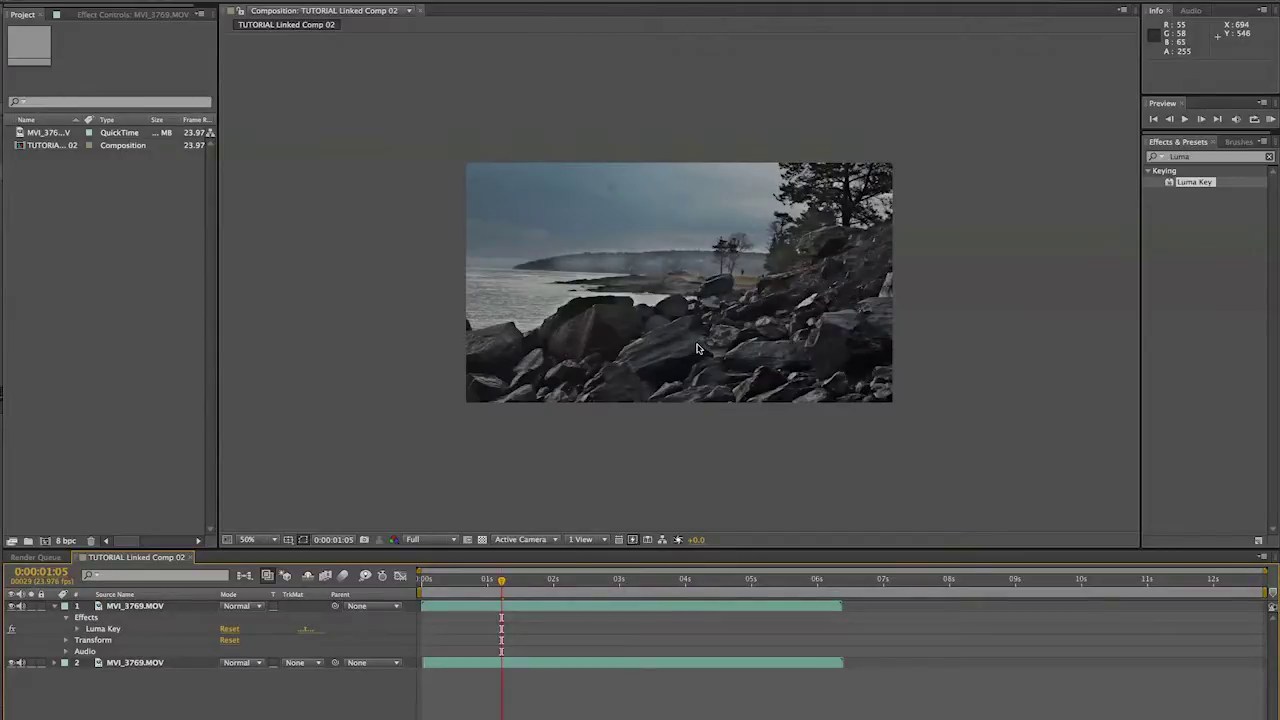
- Pre-compose the two MVI_3769.MOV layers into a single layer
{"action": "left_click", "coordinate": [131, 607]}
{"action": "left_click", "coordinate": [144, 664], "text": "shift"}
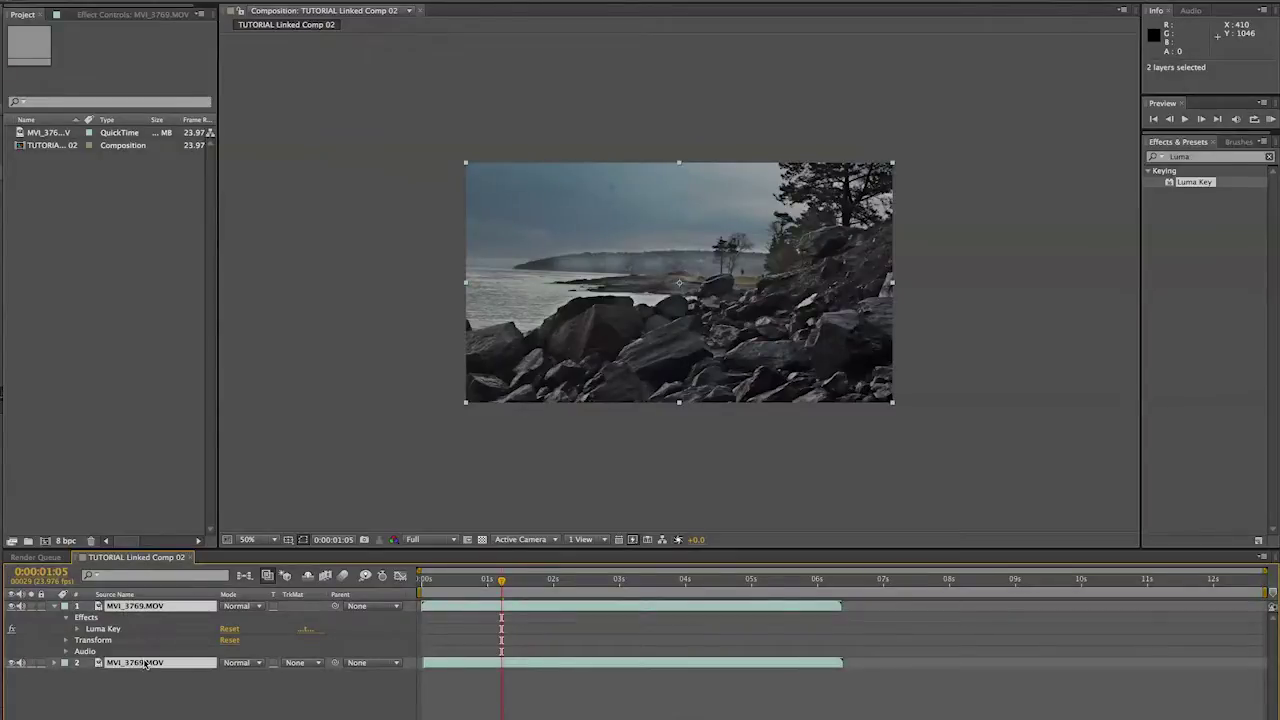
{"action": "key", "text": "ctrl+shift+c"}
{"action": "left_click", "coordinate": [828, 298]}
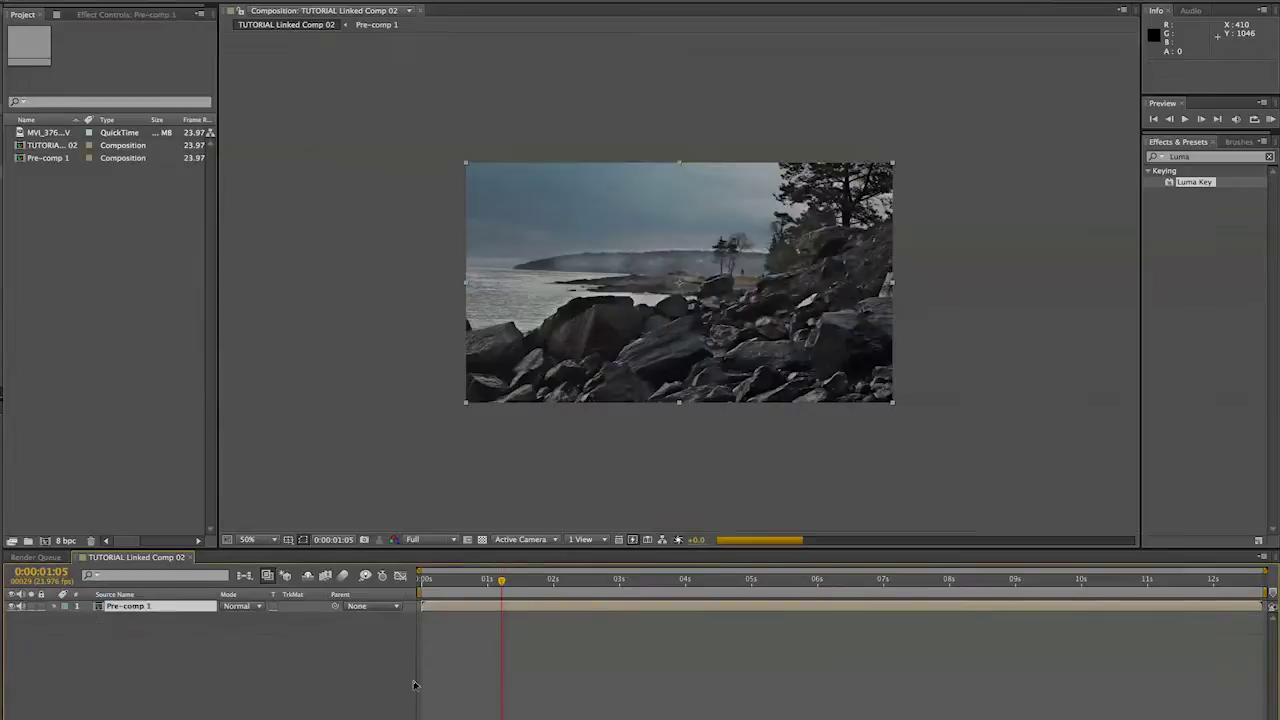
- Time-stretch the pre-composed layer with a Stretch Factor of 200%
{"action": "right_click", "coordinate": [133, 610]}
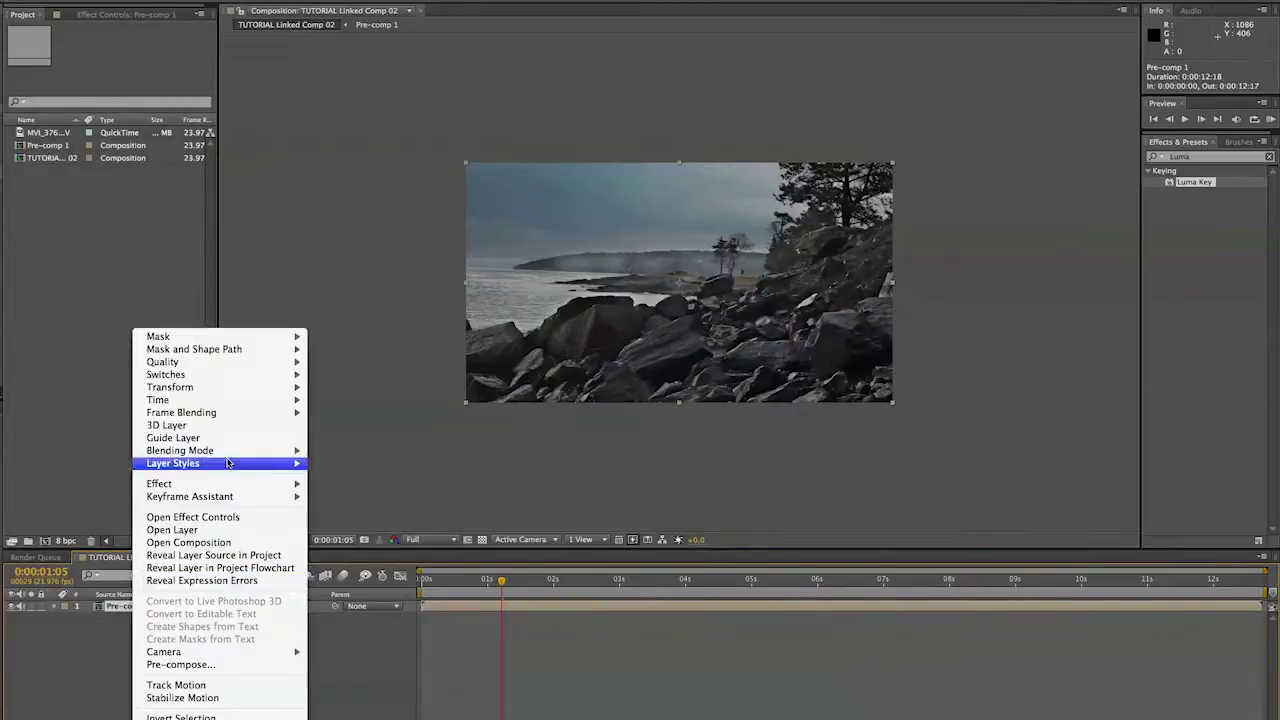
{"action": "mouse_move", "coordinate": [218, 400]}
{"action": "left_click", "coordinate": [361, 429]}
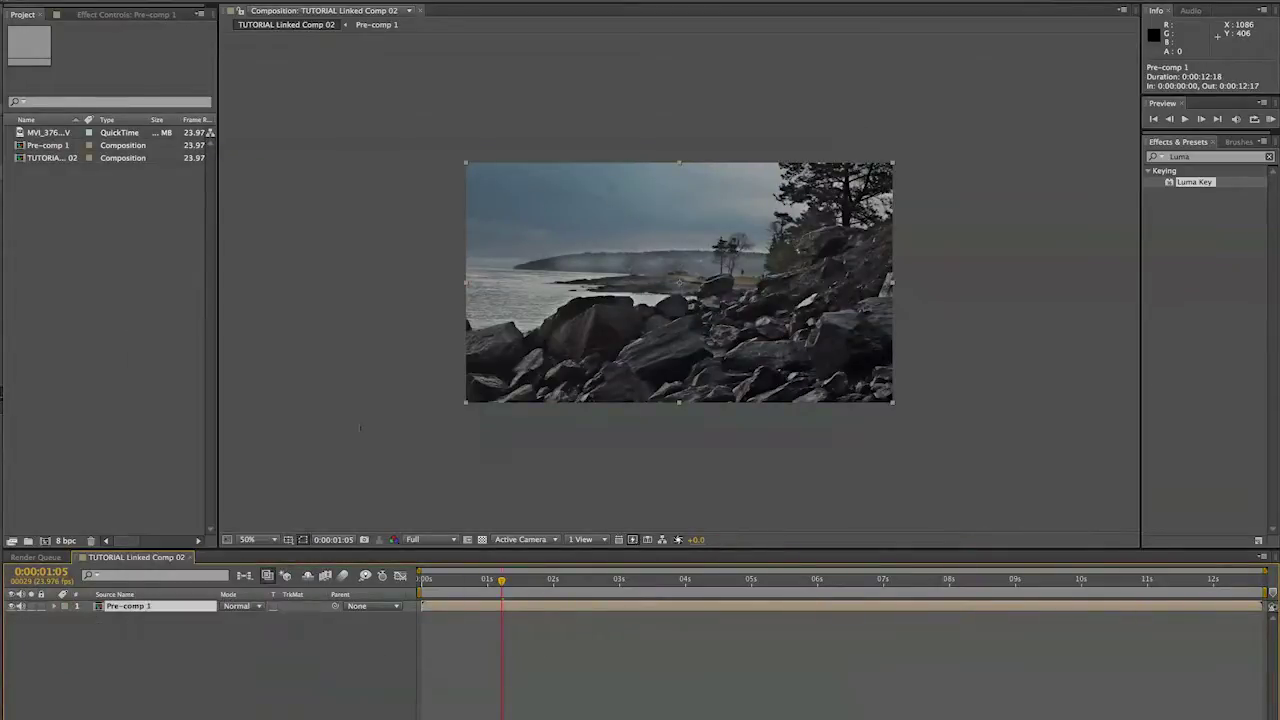
{"action": "type", "text": "200"}
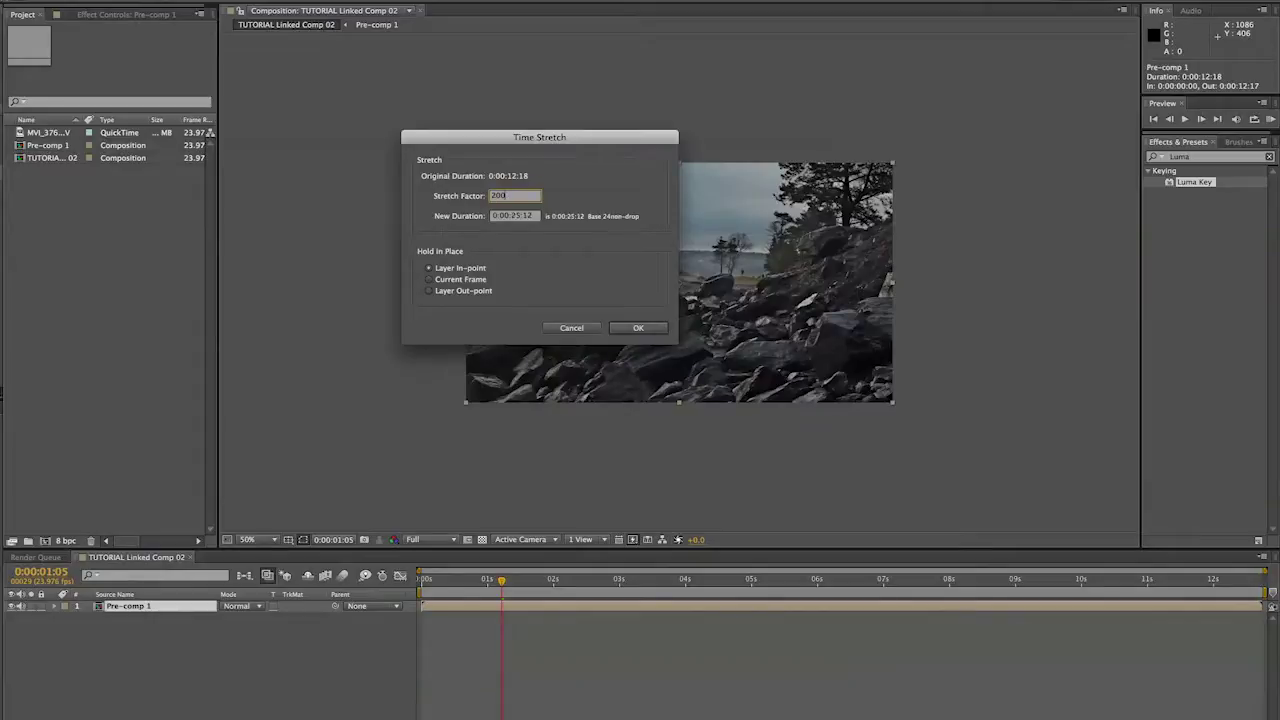
{"action": "key", "text": "Return"}
- Check the stretched footage within its first second, try Quarter preview resolution, and undo everything back to the two separate layers
{"action": "left_click_drag", "start_coordinate": [474, 580], "coordinate": [455, 584]}
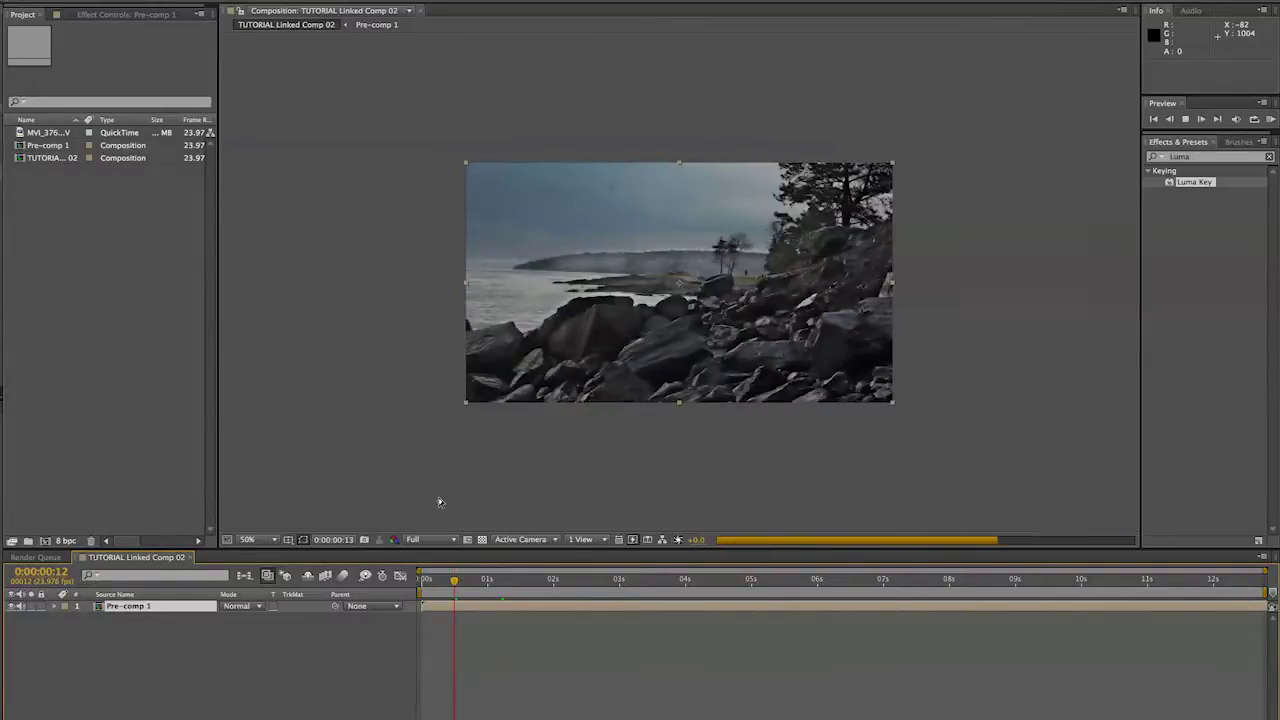
{"action": "left_click_drag", "start_coordinate": [458, 583], "coordinate": [487, 582]}
{"action": "left_click", "coordinate": [438, 541]}
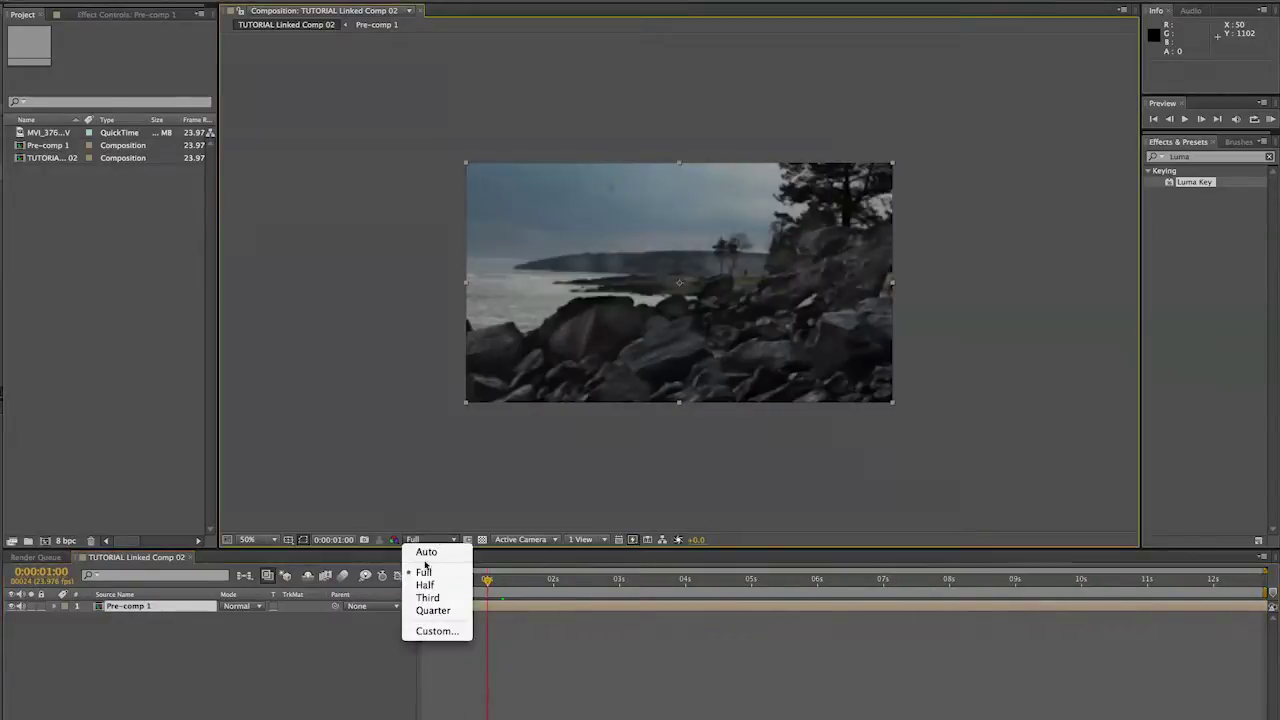
{"action": "left_click", "coordinate": [434, 611]}
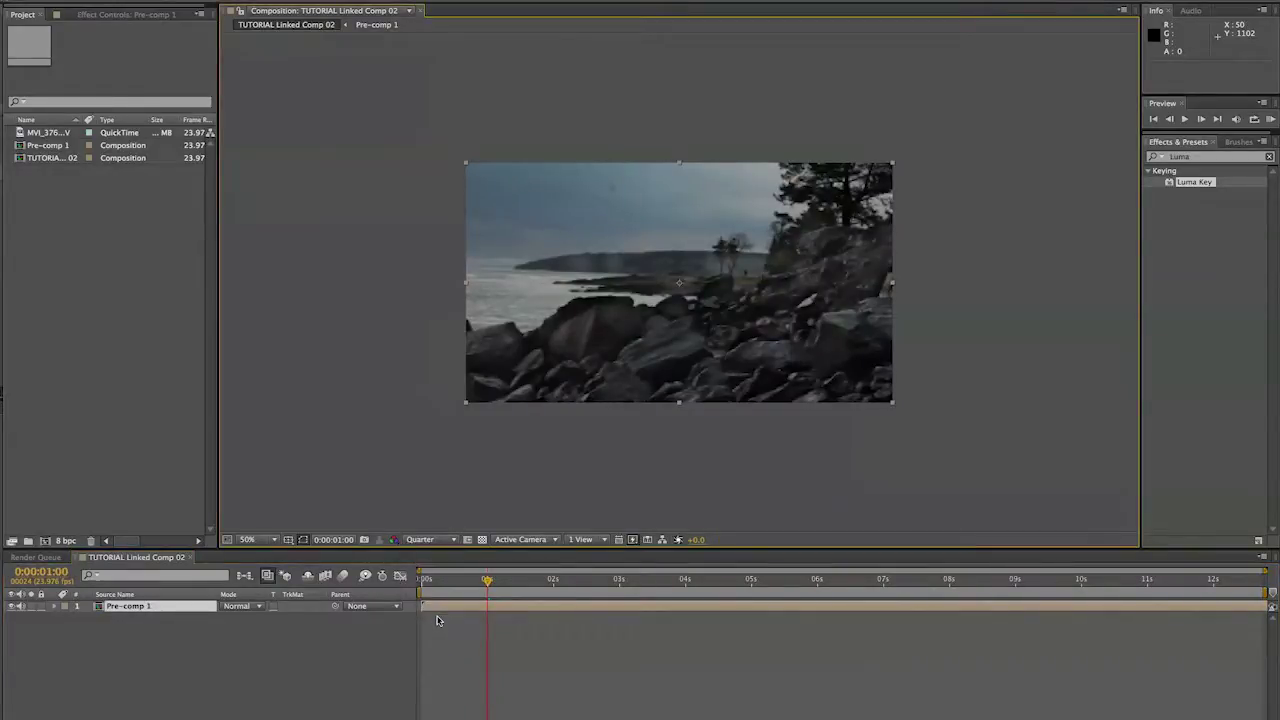
{"action": "left_click", "coordinate": [448, 585]}
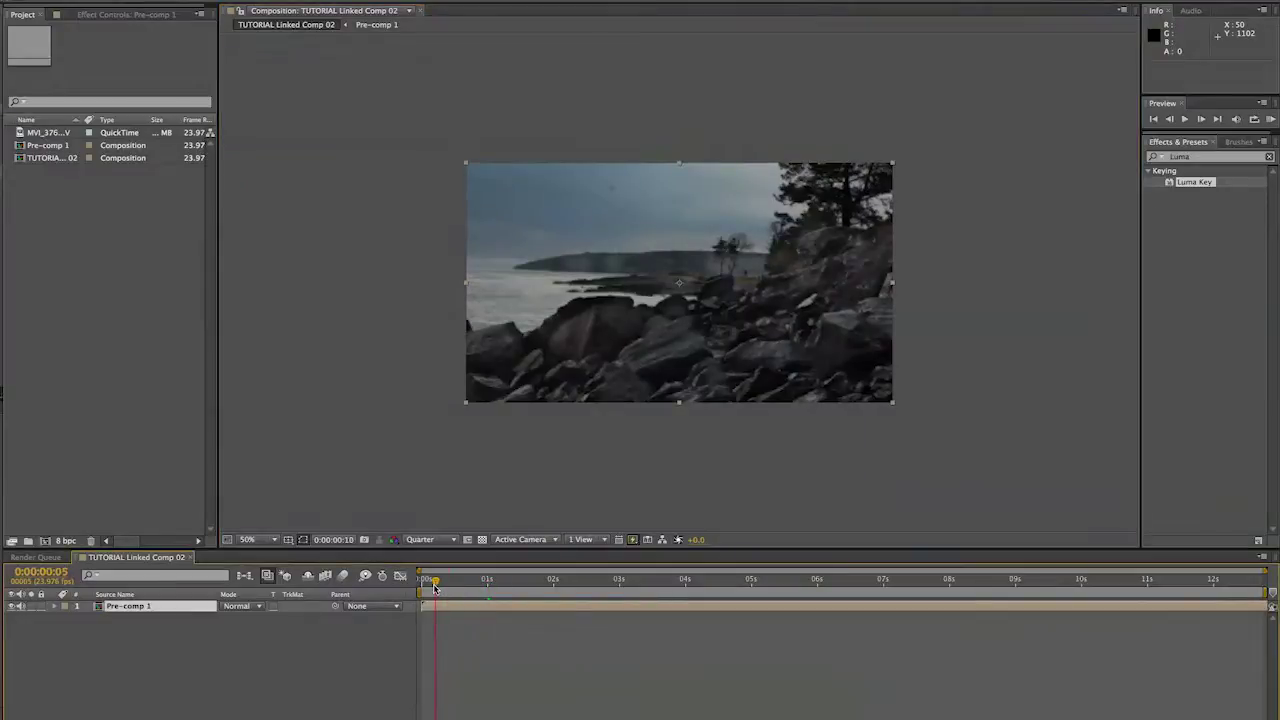
{"action": "key", "text": "ctrl+z"}
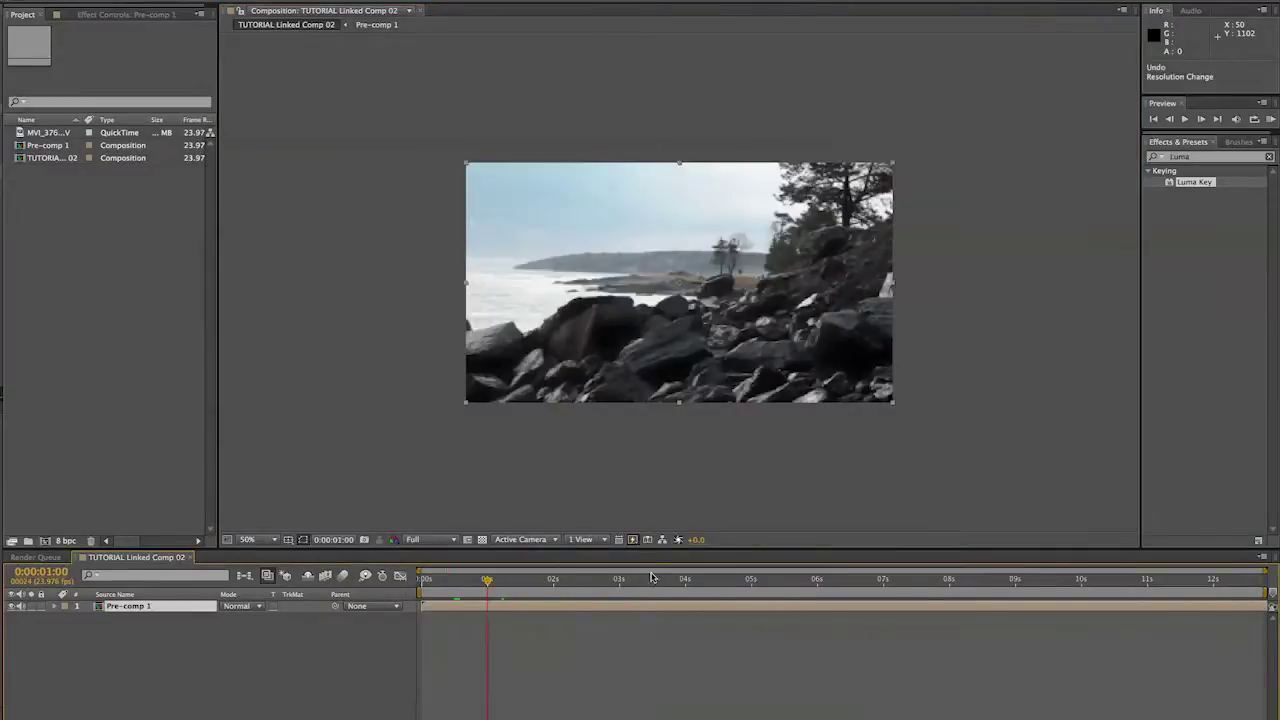
{"action": "key", "text": "ctrl+z"}
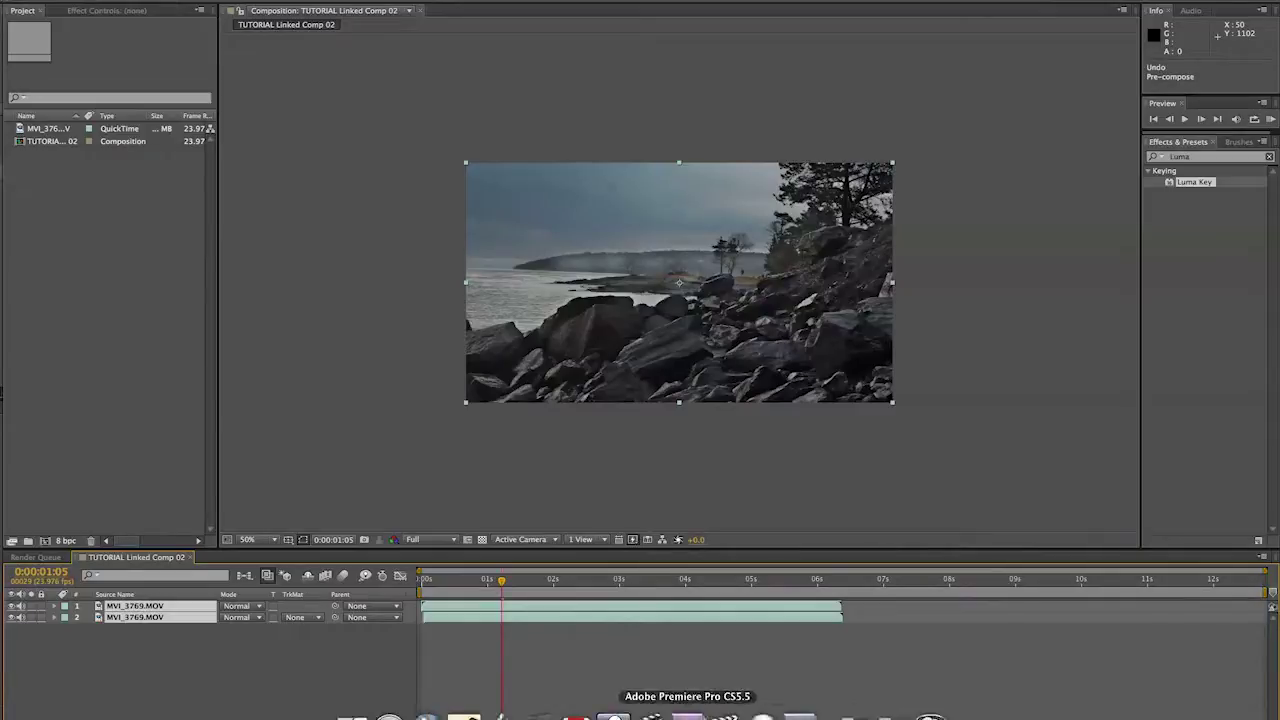
- Switch to Premiere Pro and review the blended footage in Sequence 01 and Sequence 02
{"action": "left_click", "coordinate": [686, 712]}
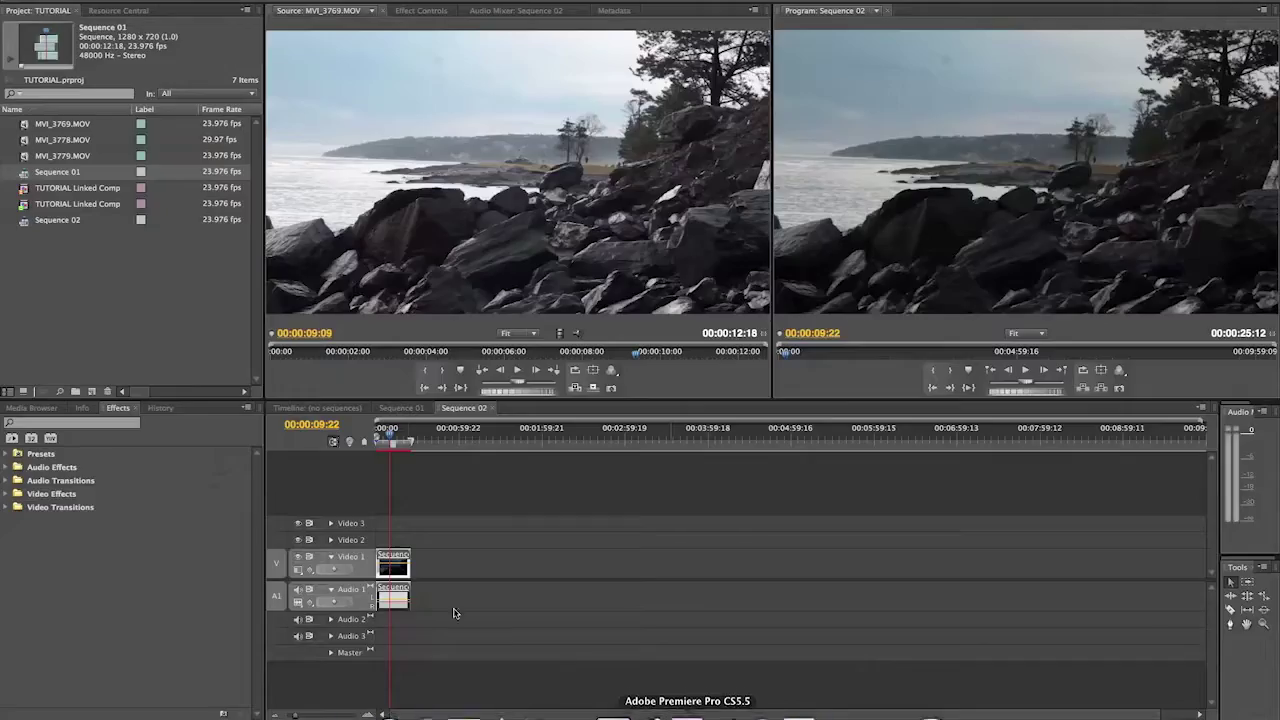
{"action": "left_click", "coordinate": [386, 409]}
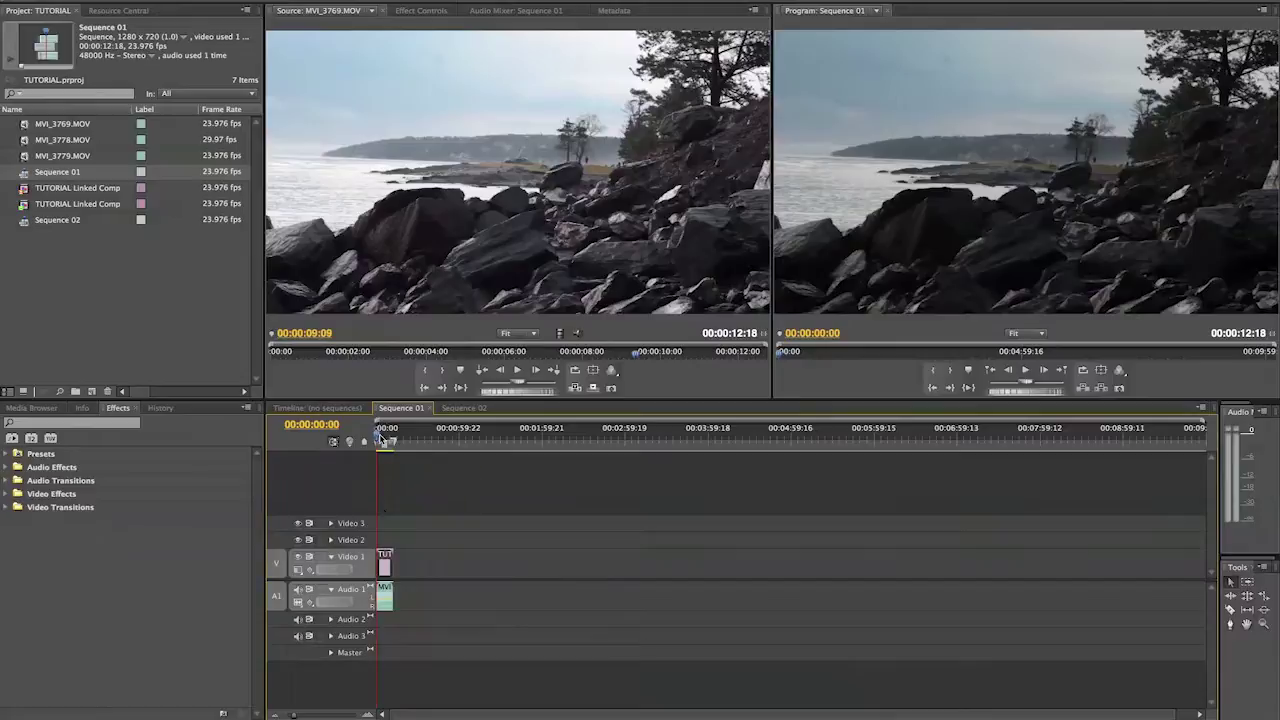
{"action": "left_click", "coordinate": [464, 408]}
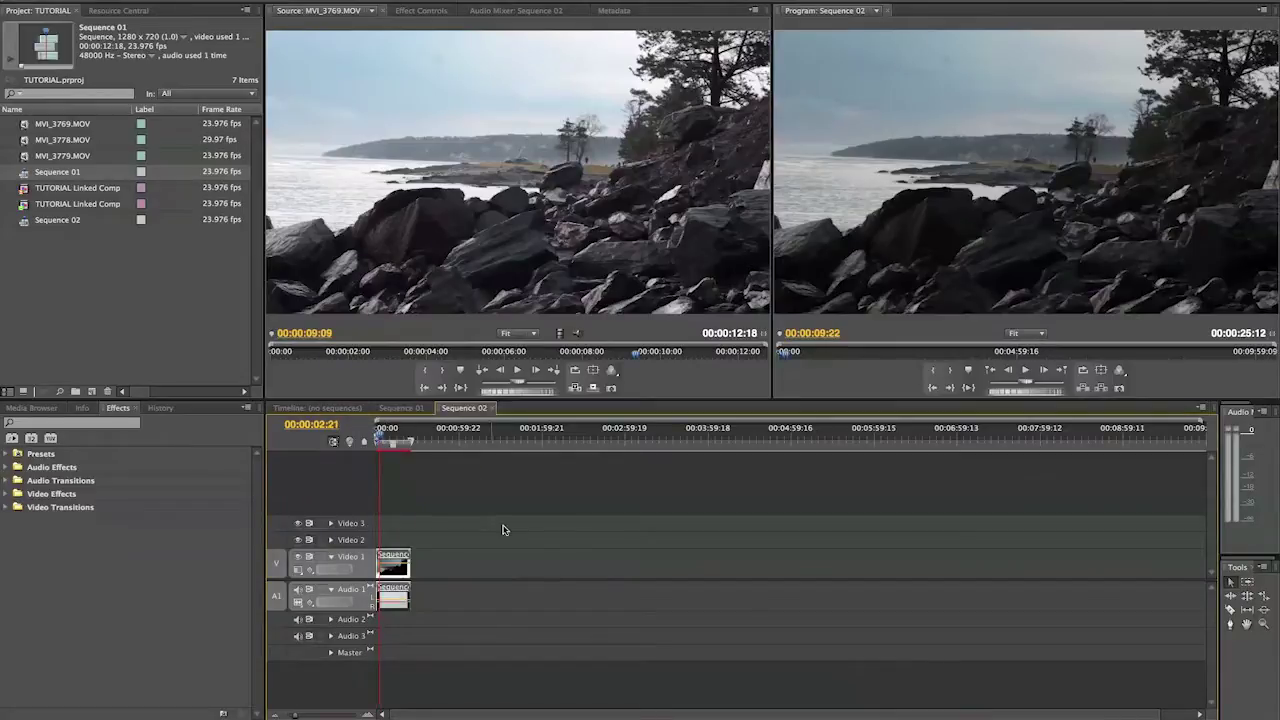
- Delete all clips from Sequence 01's timeline and close Sequence 02
{"action": "left_click", "coordinate": [398, 409]}
{"action": "left_click_drag", "start_coordinate": [535, 543], "coordinate": [360, 655]}
{"action": "key", "text": "Delete"}
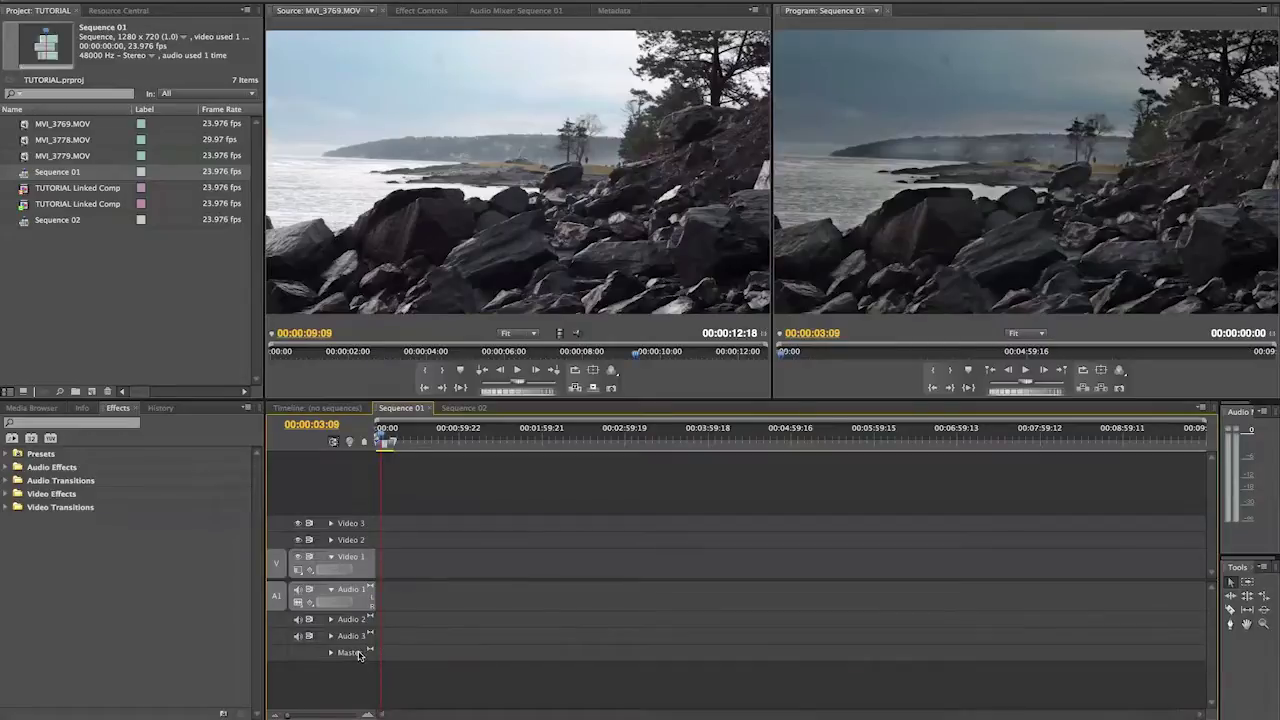
{"action": "left_click", "coordinate": [464, 408]}
{"action": "left_click", "coordinate": [492, 408]}
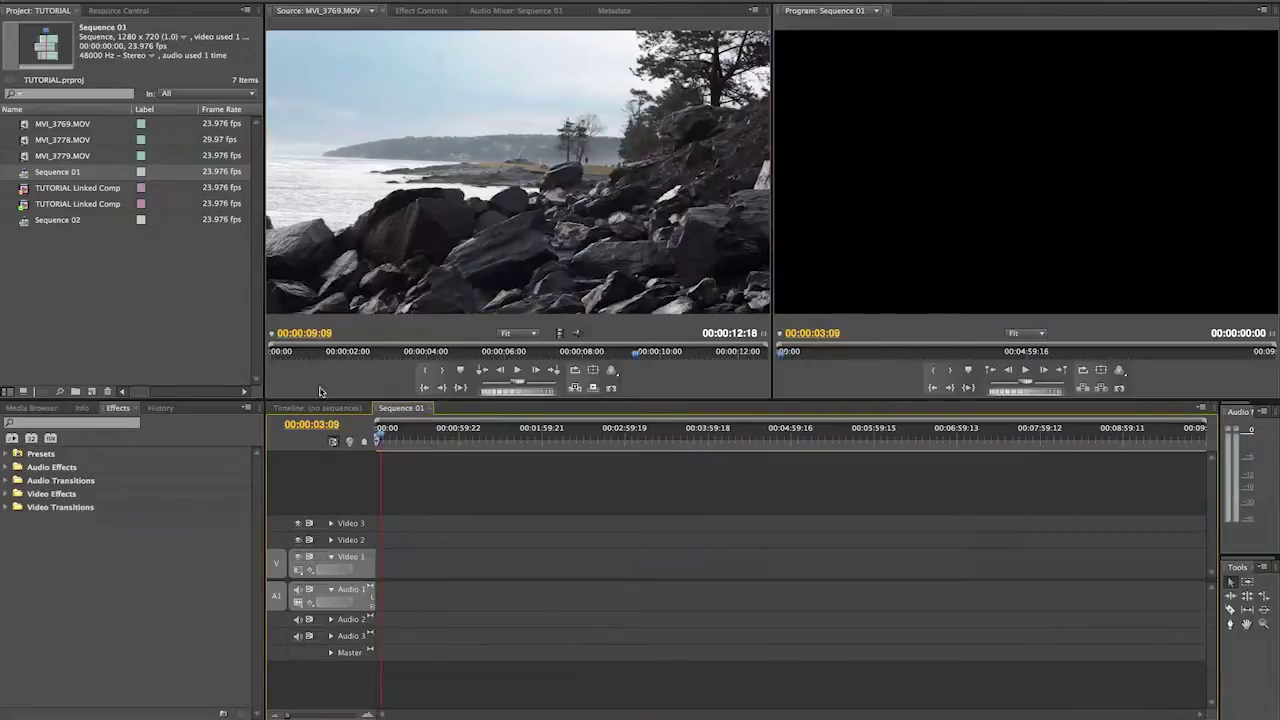
- Open MVI_3778.MOV in the source viewer and delete both sequences and both TUTORIAL Linked Comps from the project
{"action": "double_click", "coordinate": [25, 142]}
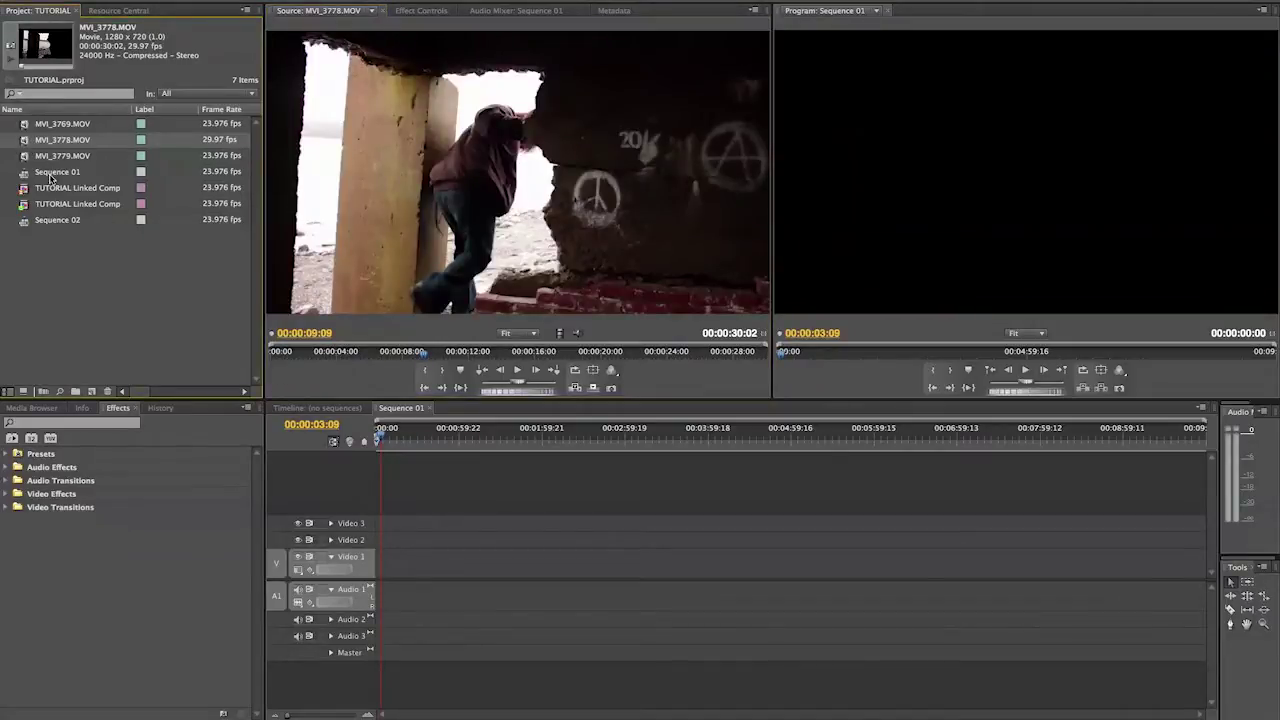
{"action": "left_click", "coordinate": [50, 174]}
{"action": "left_click", "coordinate": [50, 222], "text": "shift"}
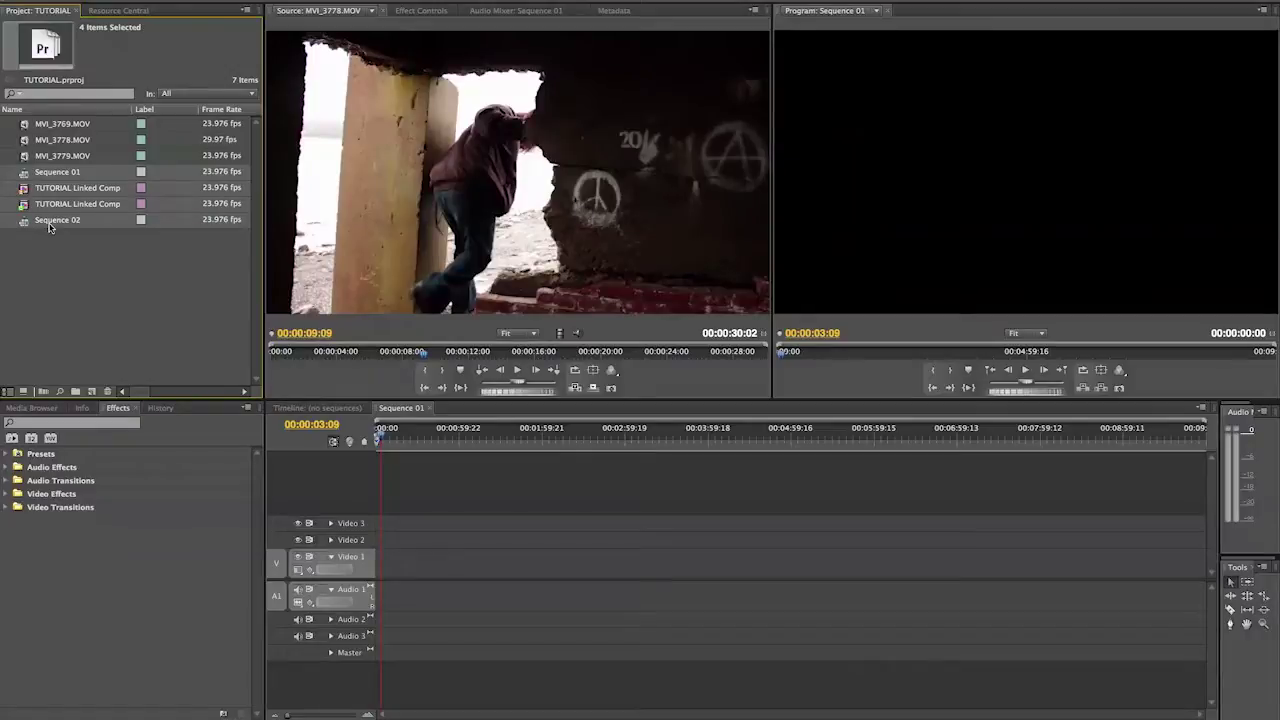
{"action": "key", "text": "Delete"}
- Create a new sequence named Sequence 03 with the DSLR 720p24 @ 23.976 preset
{"action": "right_click", "coordinate": [48, 228]}
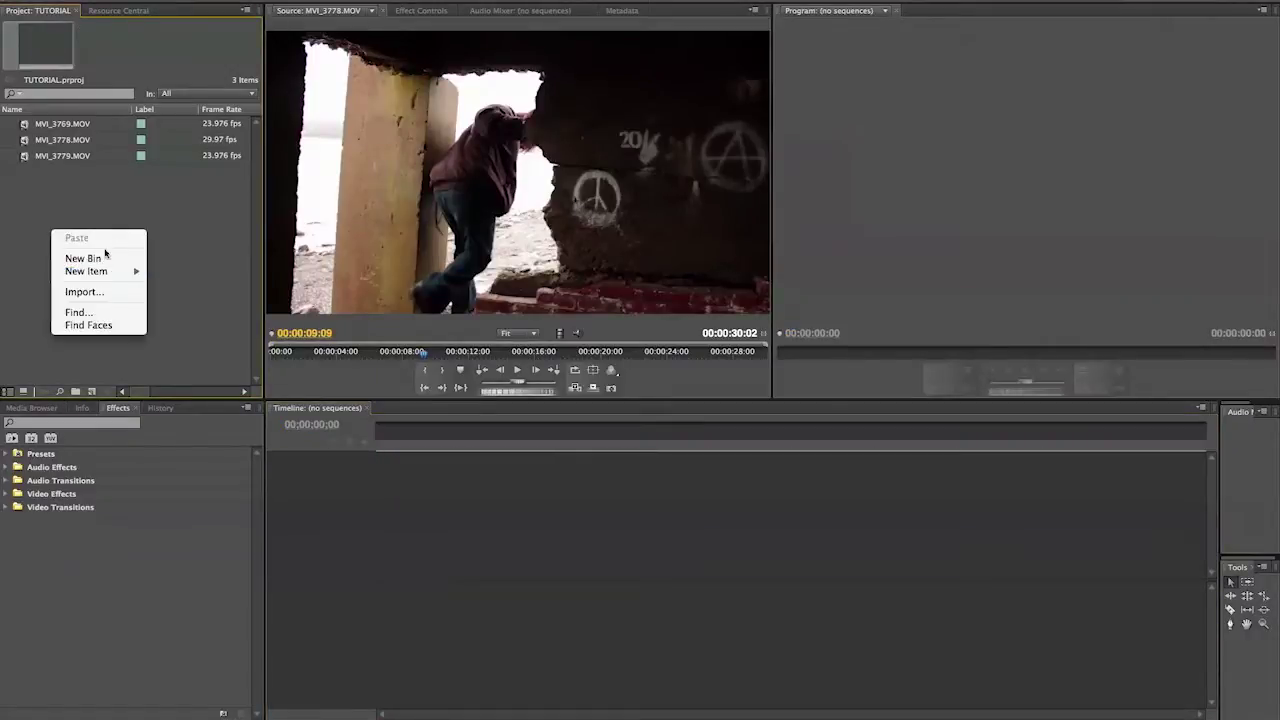
{"action": "left_click", "coordinate": [164, 276]}
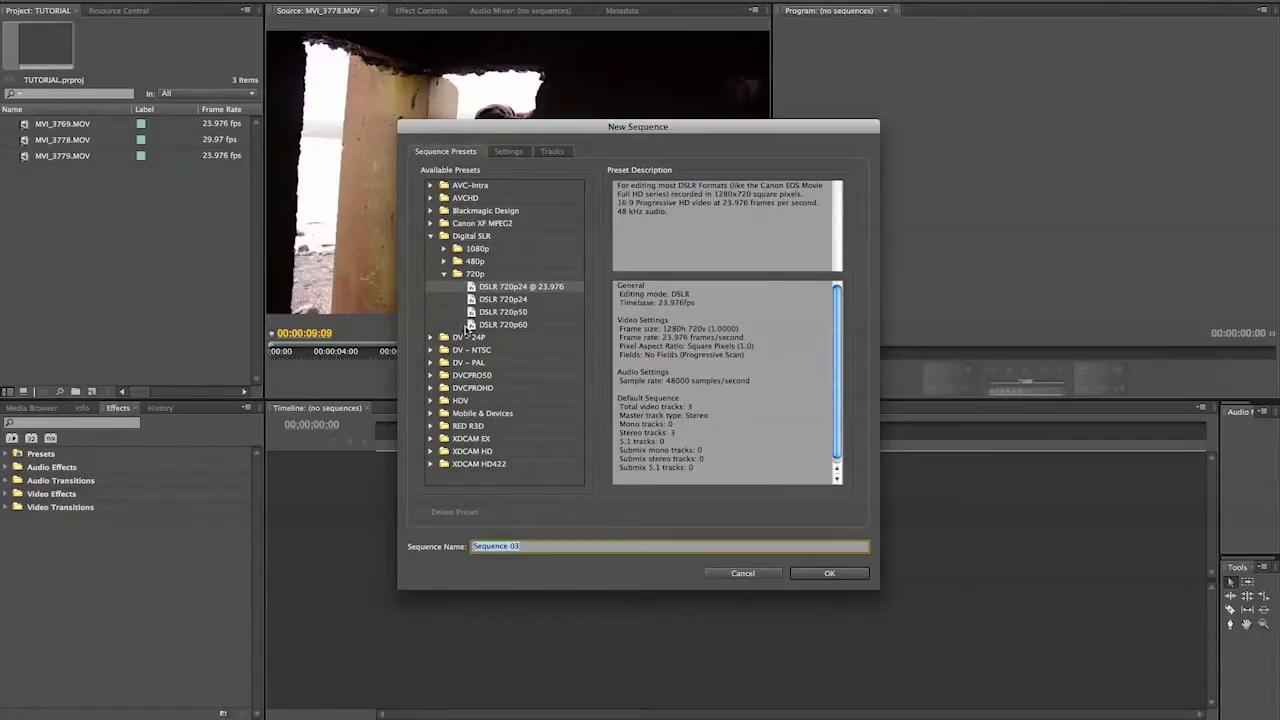
{"action": "left_click", "coordinate": [443, 274]}
{"action": "left_click", "coordinate": [444, 249]}
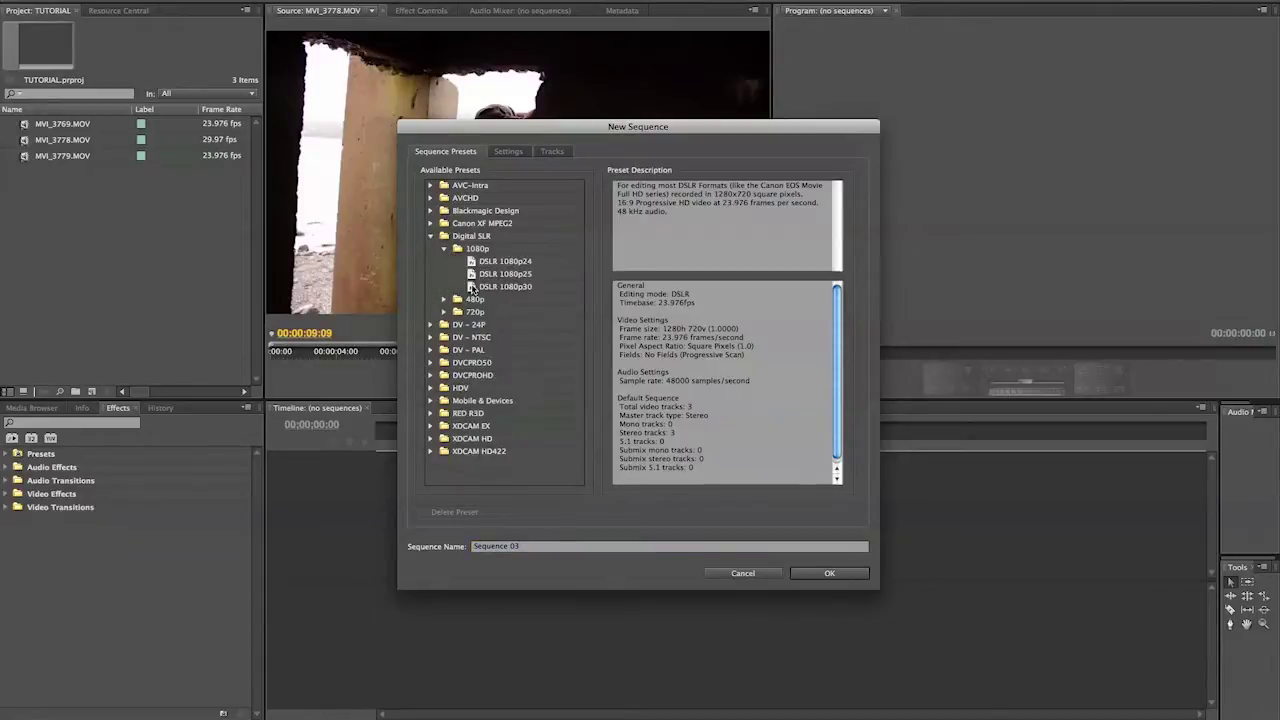
{"action": "left_click", "coordinate": [444, 312]}
{"action": "left_click", "coordinate": [471, 339]}
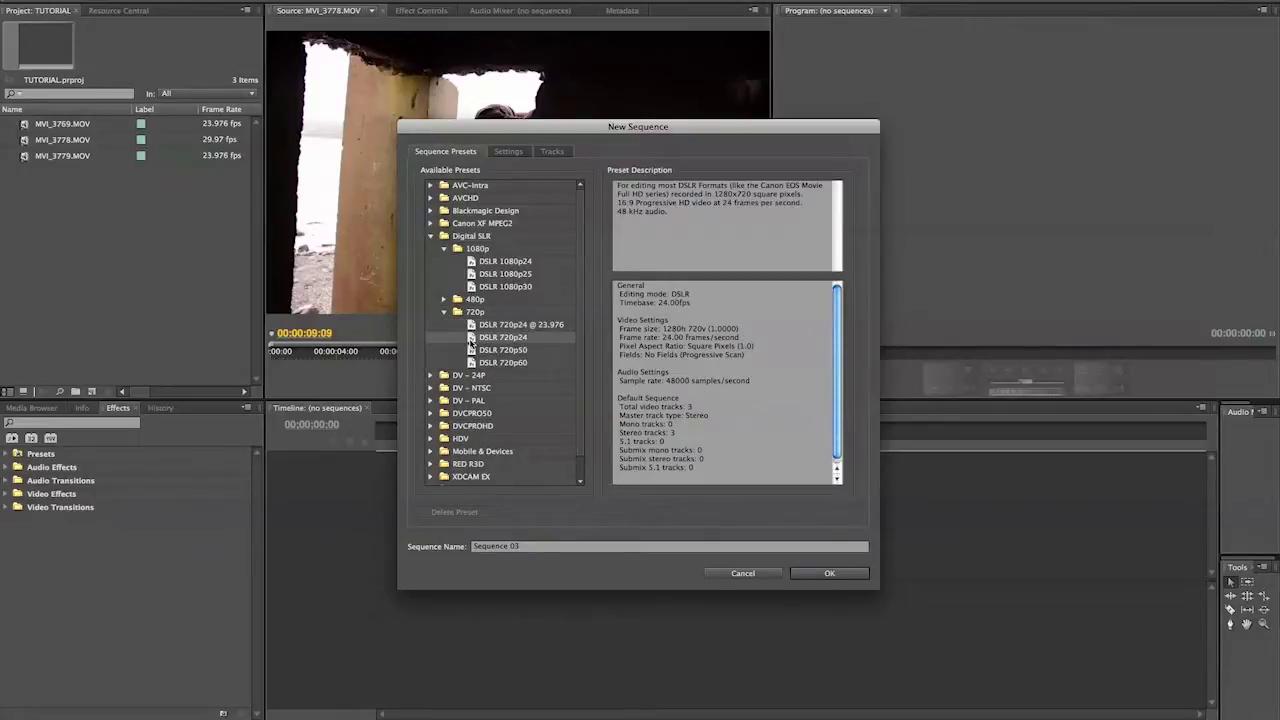
{"action": "left_click", "coordinate": [471, 326]}
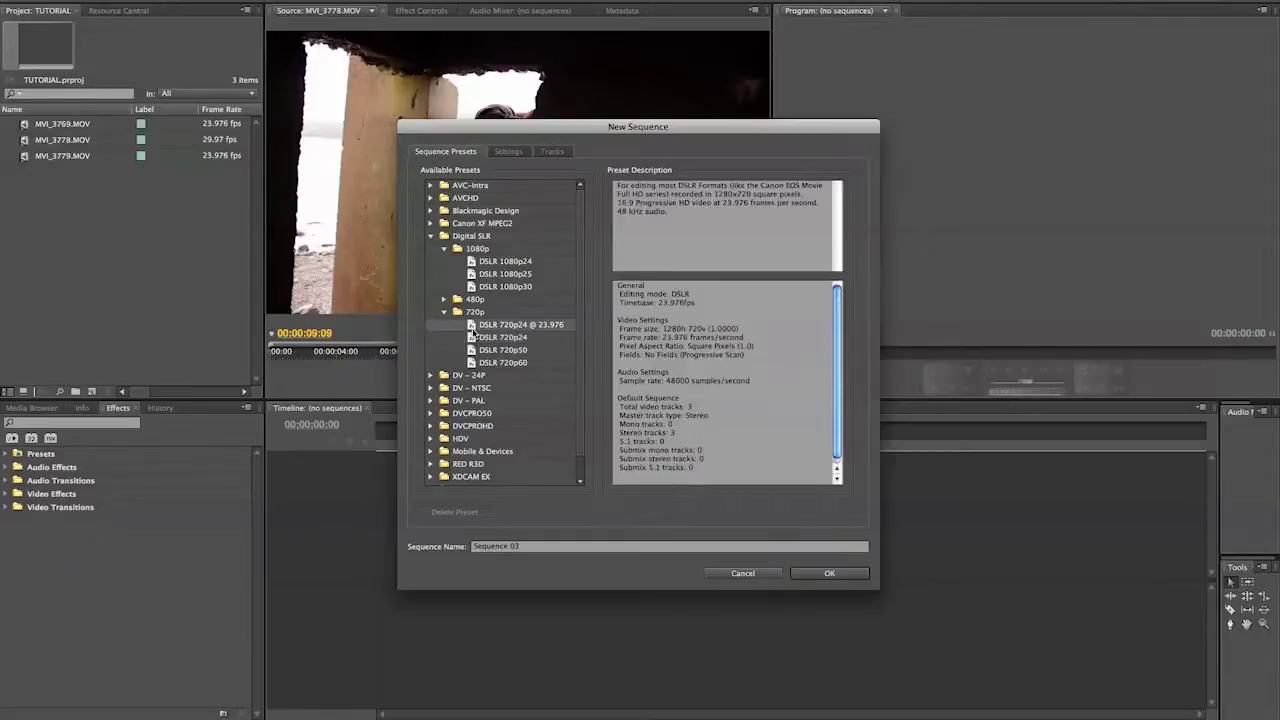
{"action": "left_click", "coordinate": [845, 577]}
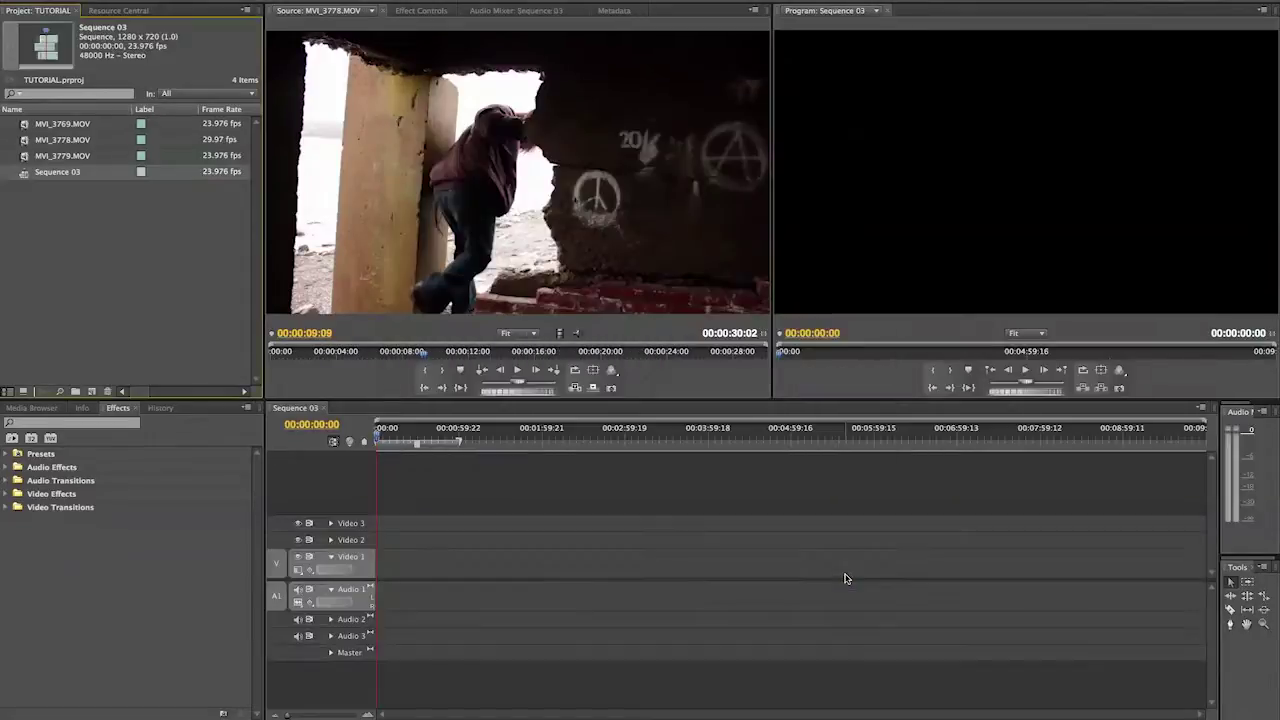
- Compare the details of MVI_3779.MOV and MVI_3778.MOV with the properties of Sequence 03
{"action": "left_click", "coordinate": [25, 159]}
{"action": "left_click", "coordinate": [27, 145]}
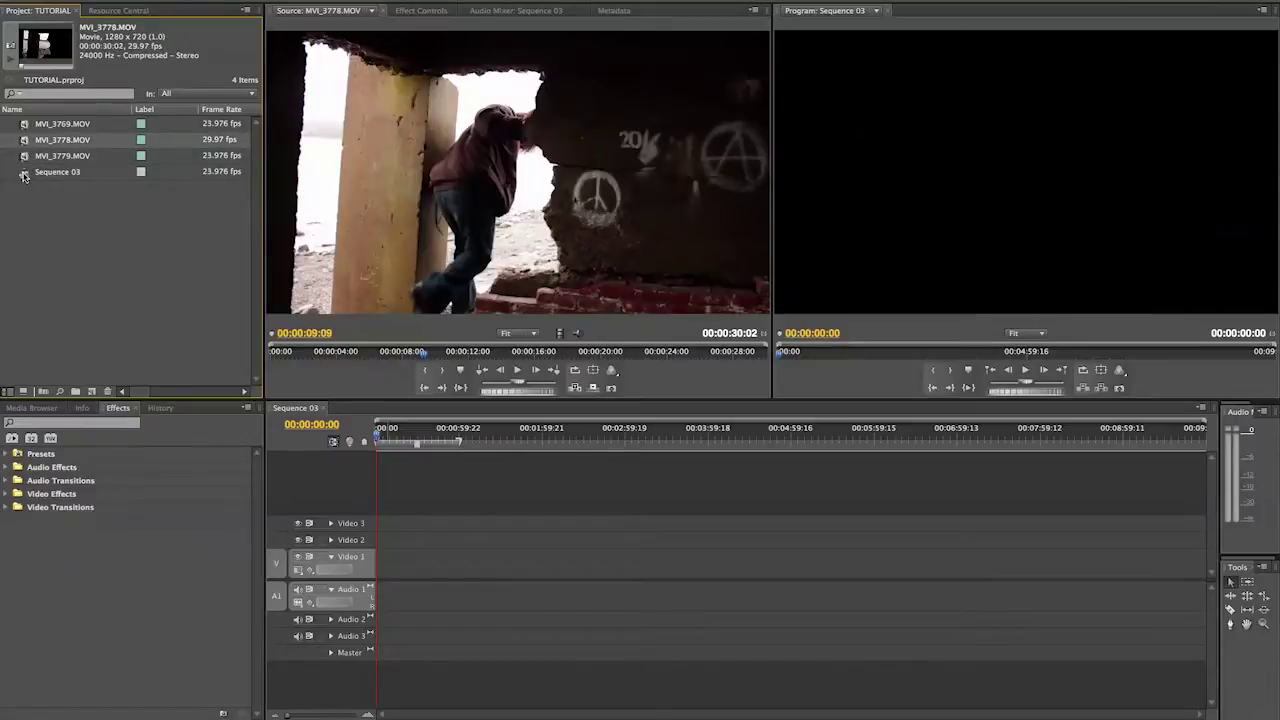
{"action": "right_click", "coordinate": [24, 176]}
{"action": "left_click", "coordinate": [64, 257]}
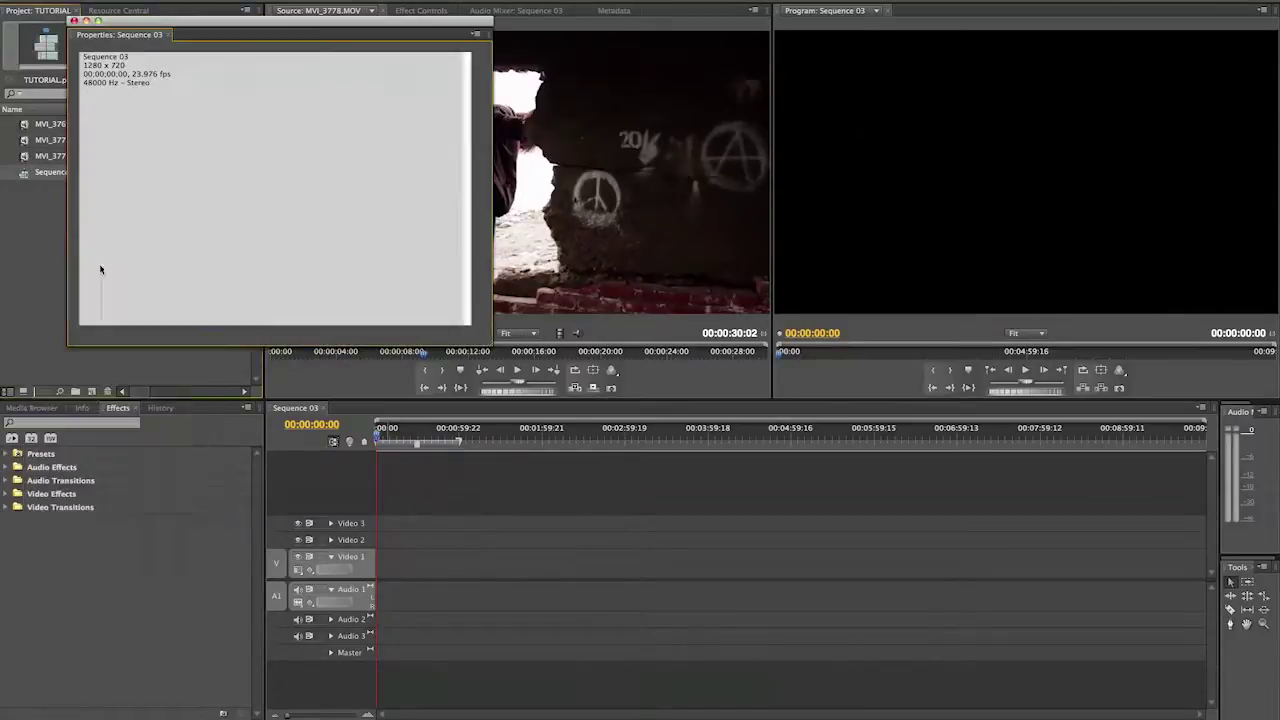
{"action": "left_click", "coordinate": [74, 20]}
- Set Sequence 03's video display format to 30fps Non-Drop-Frame Timecode in its sequence settings
{"action": "right_click", "coordinate": [22, 178]}
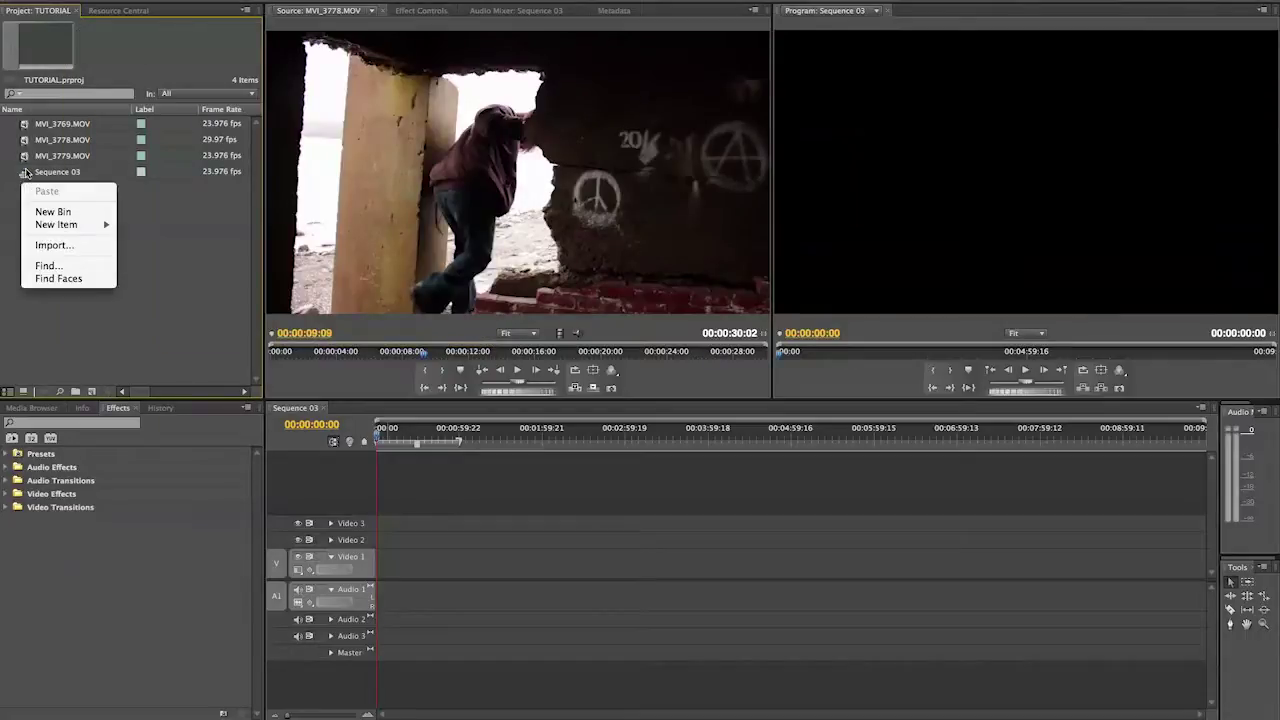
{"action": "right_click", "coordinate": [24, 172]}
{"action": "left_click", "coordinate": [88, 280]}
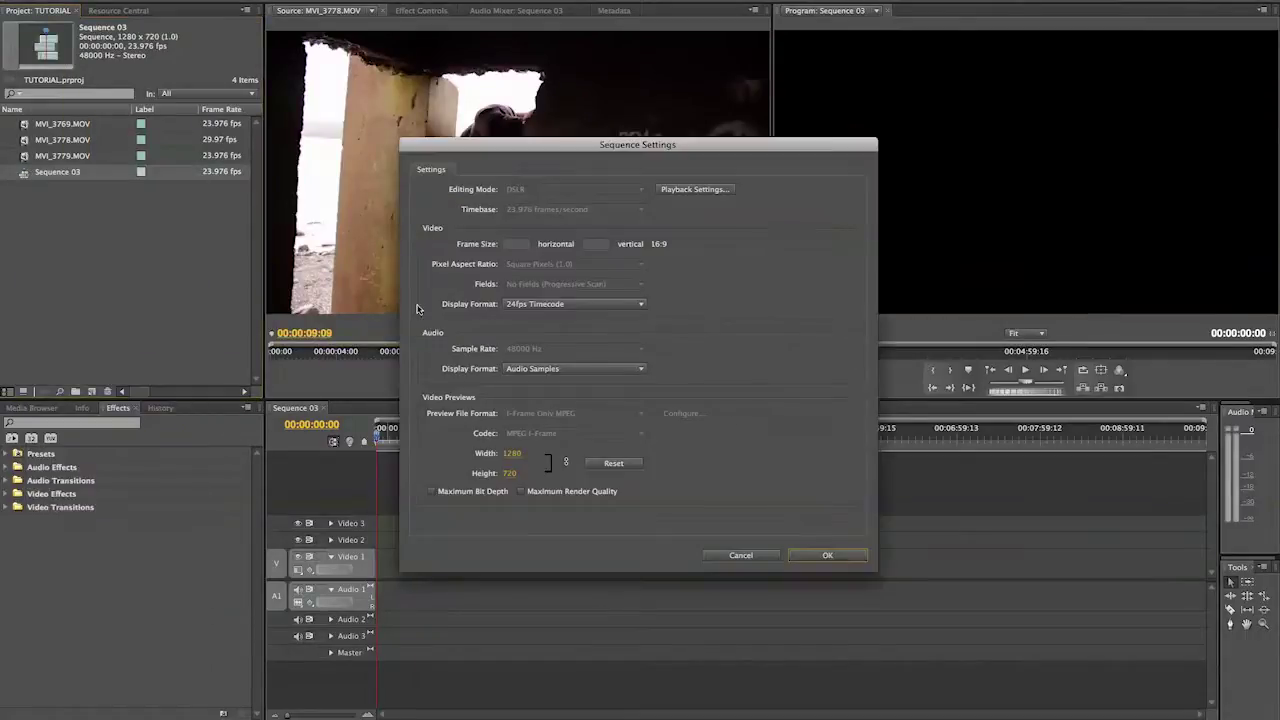
{"action": "left_click", "coordinate": [530, 307]}
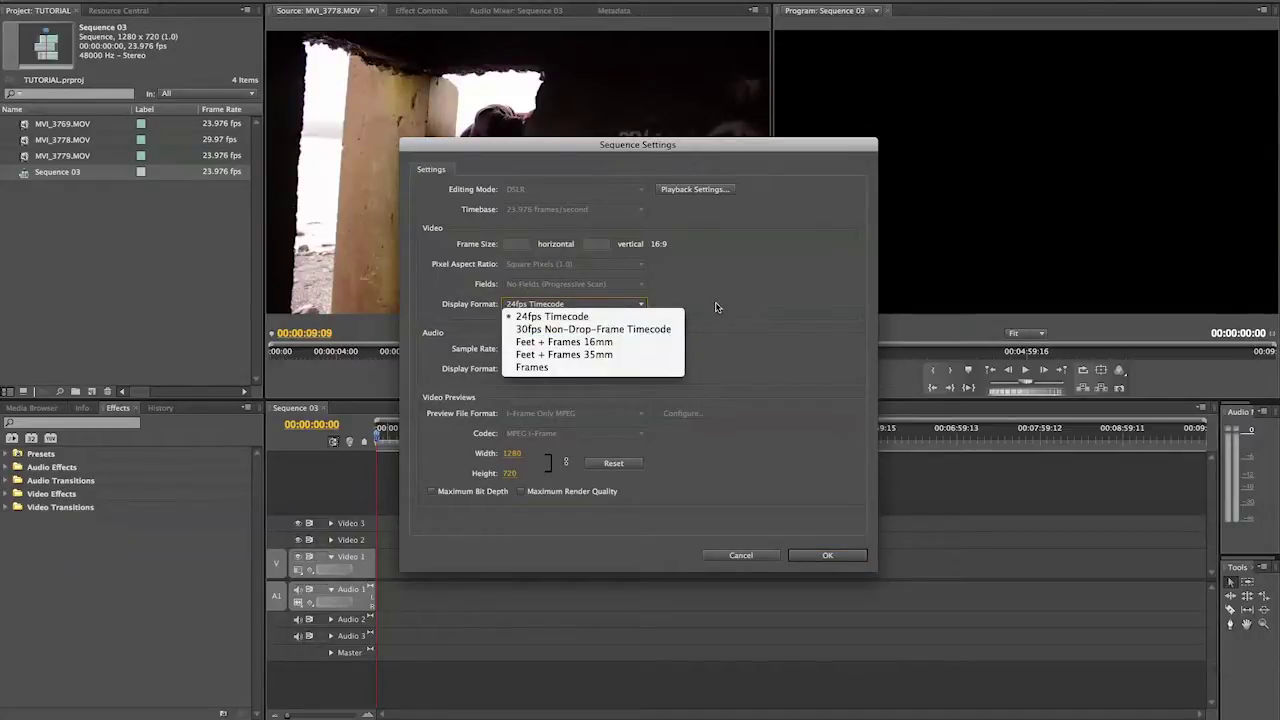
{"action": "left_click", "coordinate": [762, 254]}
{"action": "left_click", "coordinate": [711, 190]}
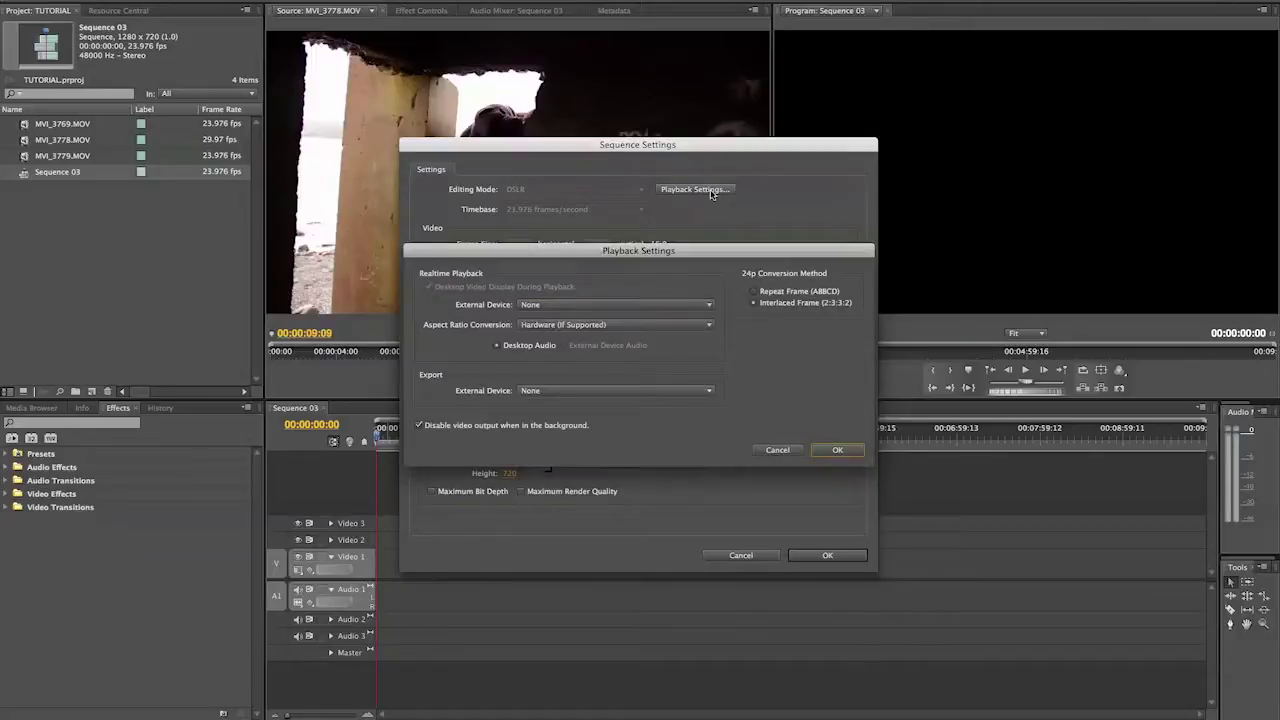
{"action": "left_click", "coordinate": [777, 449]}
{"action": "left_click", "coordinate": [620, 304]}
{"action": "left_click", "coordinate": [630, 330]}
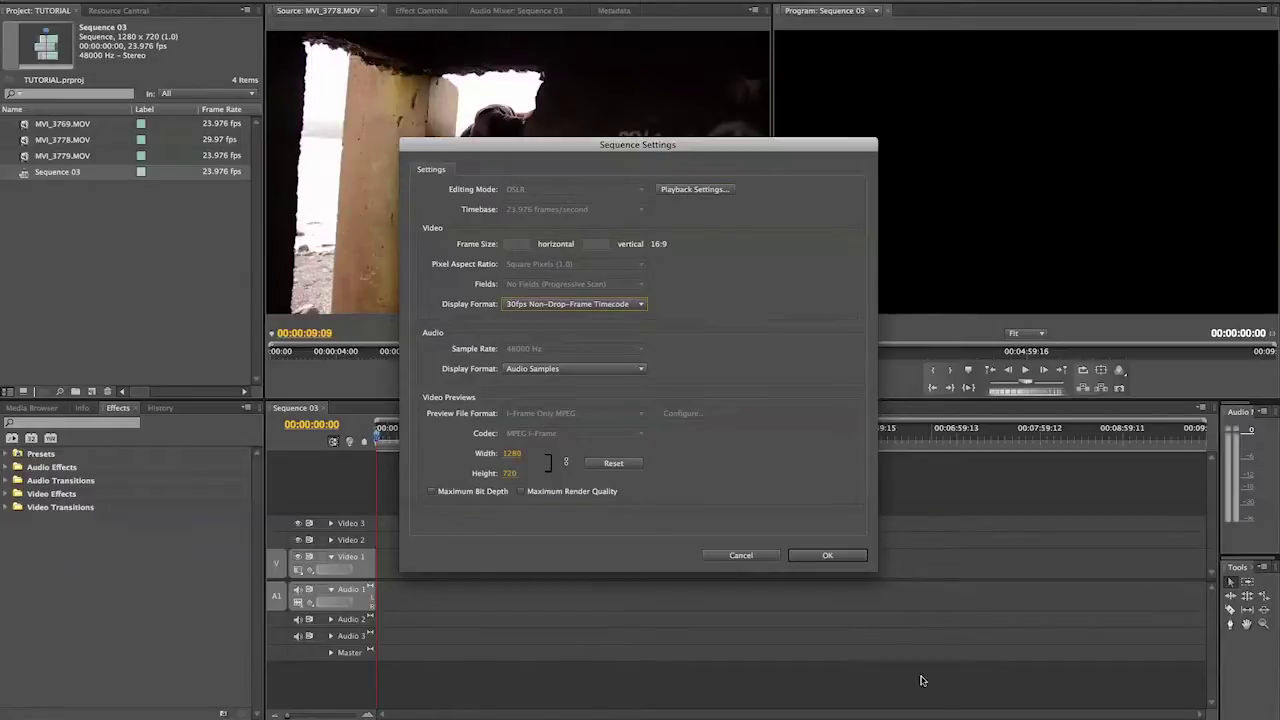
{"action": "left_click", "coordinate": [834, 557]}
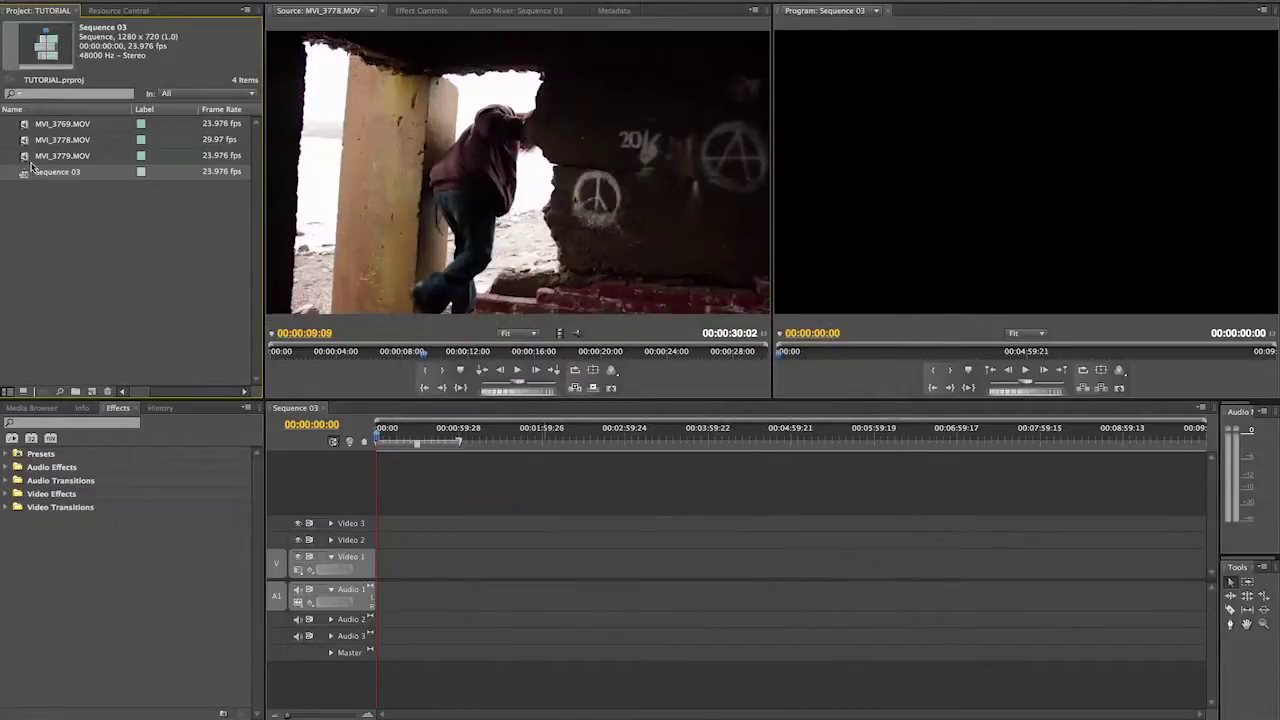
- Place MVI_3778.MOV at the start of Video 1 and replace it with an After Effects composition
{"action": "left_click", "coordinate": [26, 160]}
{"action": "left_click_drag", "start_coordinate": [26, 143], "coordinate": [381, 571]}
{"action": "right_click", "coordinate": [382, 570]}
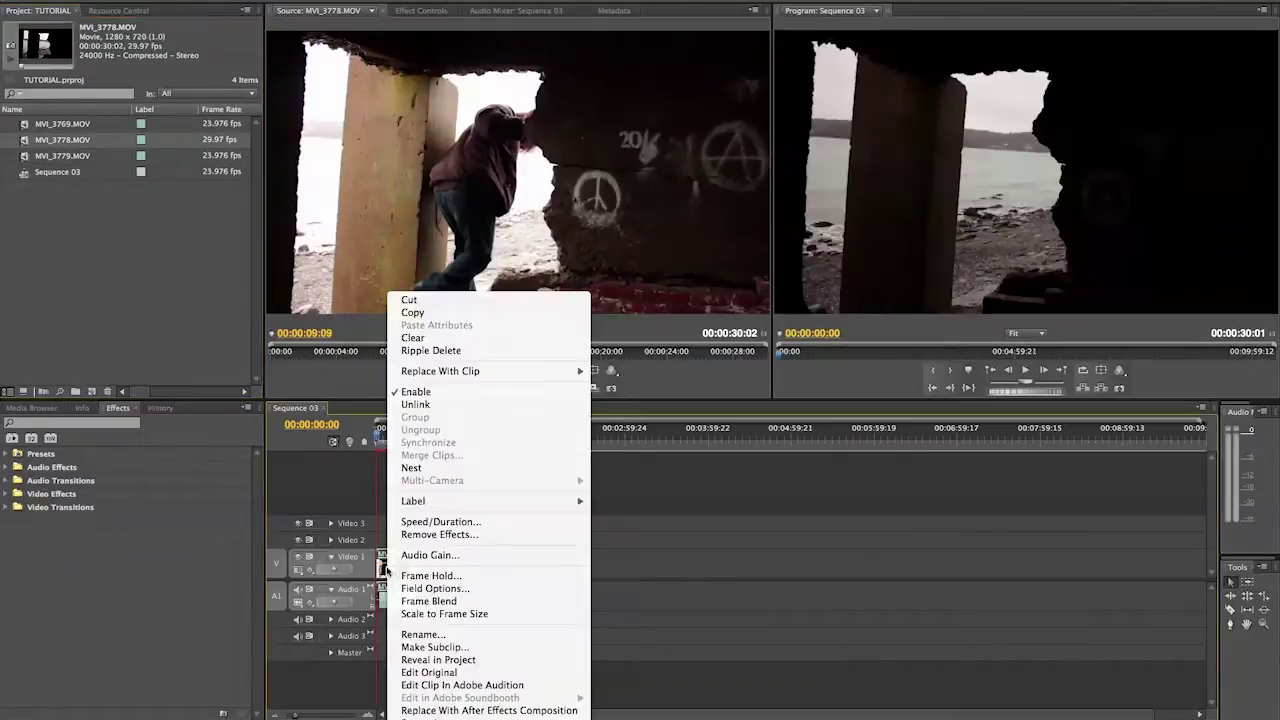
{"action": "left_click", "coordinate": [525, 710]}
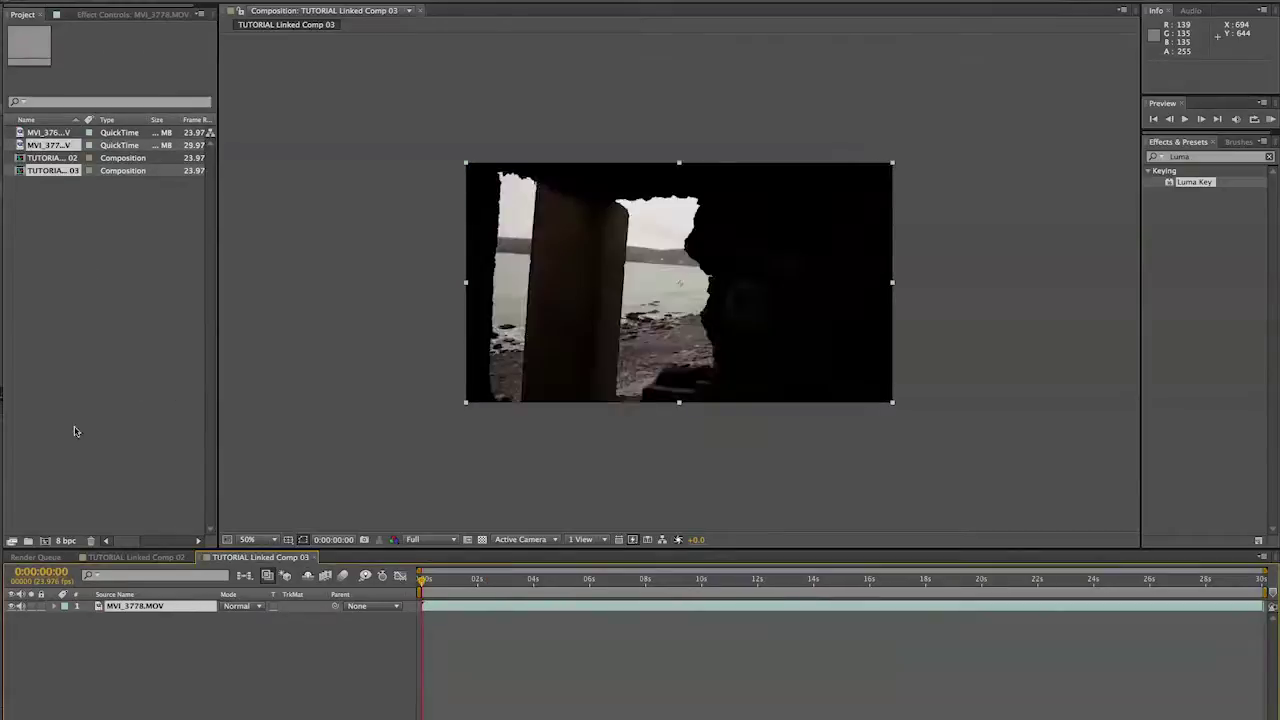
- Set the frame rate of TUTORIAL Linked Comp 03 to 29.97 frames per second
{"action": "left_click", "coordinate": [40, 170]}
{"action": "right_click", "coordinate": [24, 172]}
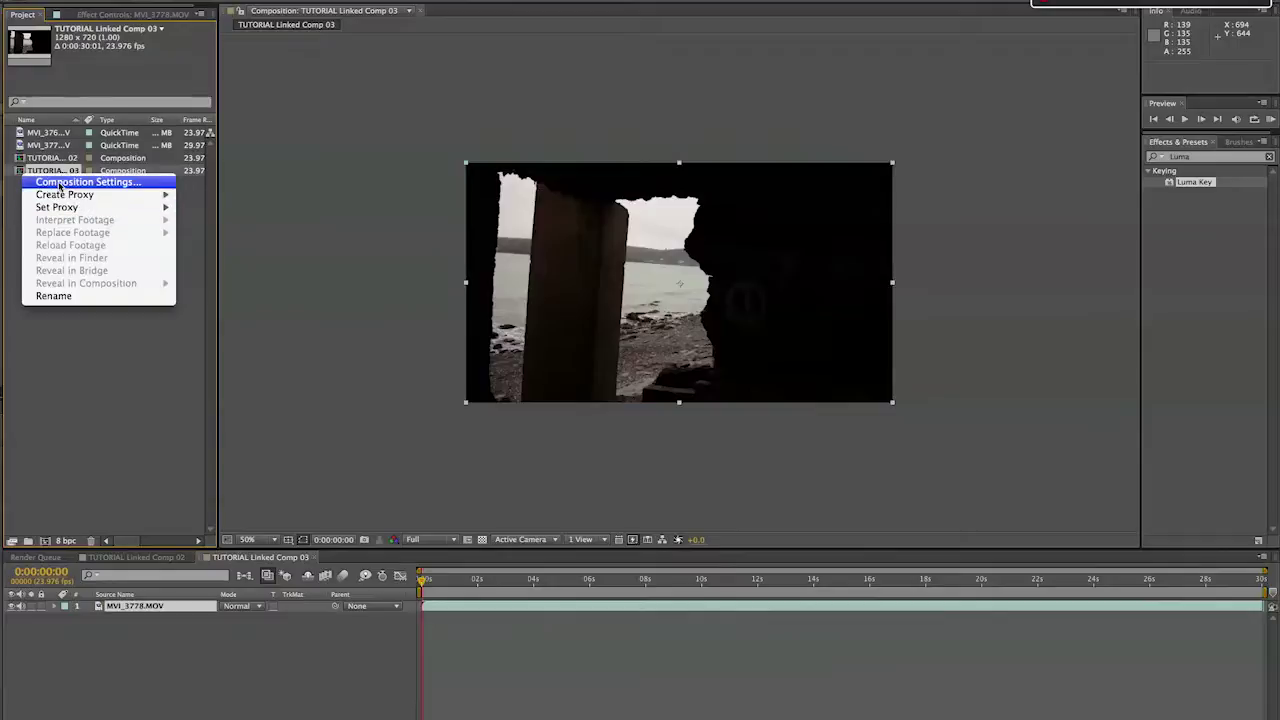
{"action": "left_click", "coordinate": [62, 182]}
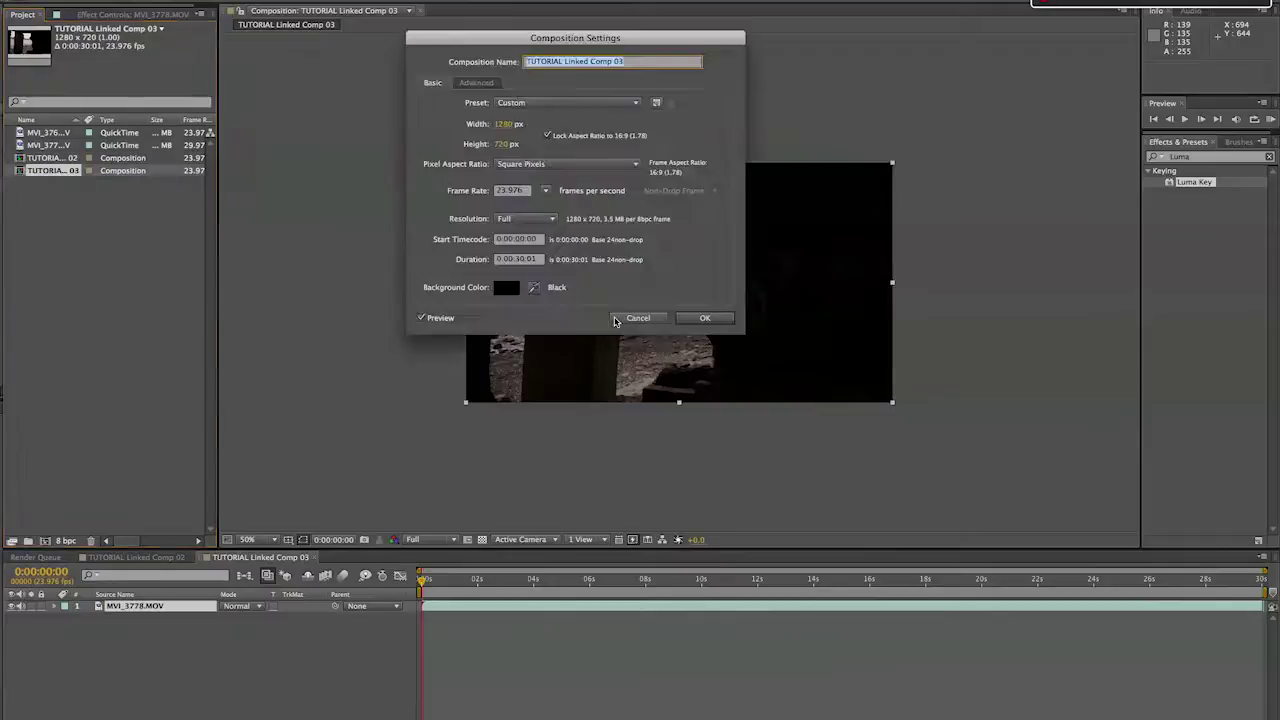
{"action": "left_click", "coordinate": [545, 190]}
{"action": "left_click", "coordinate": [582, 286]}
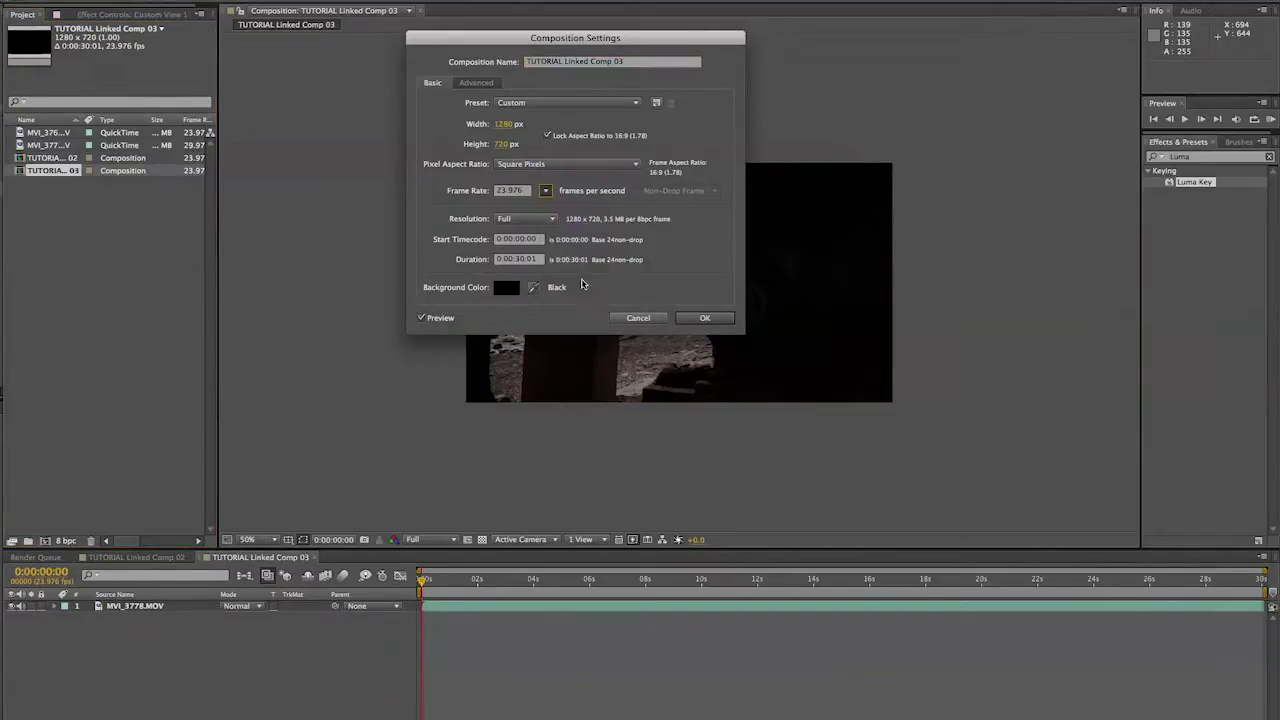
{"action": "left_click", "coordinate": [704, 317]}
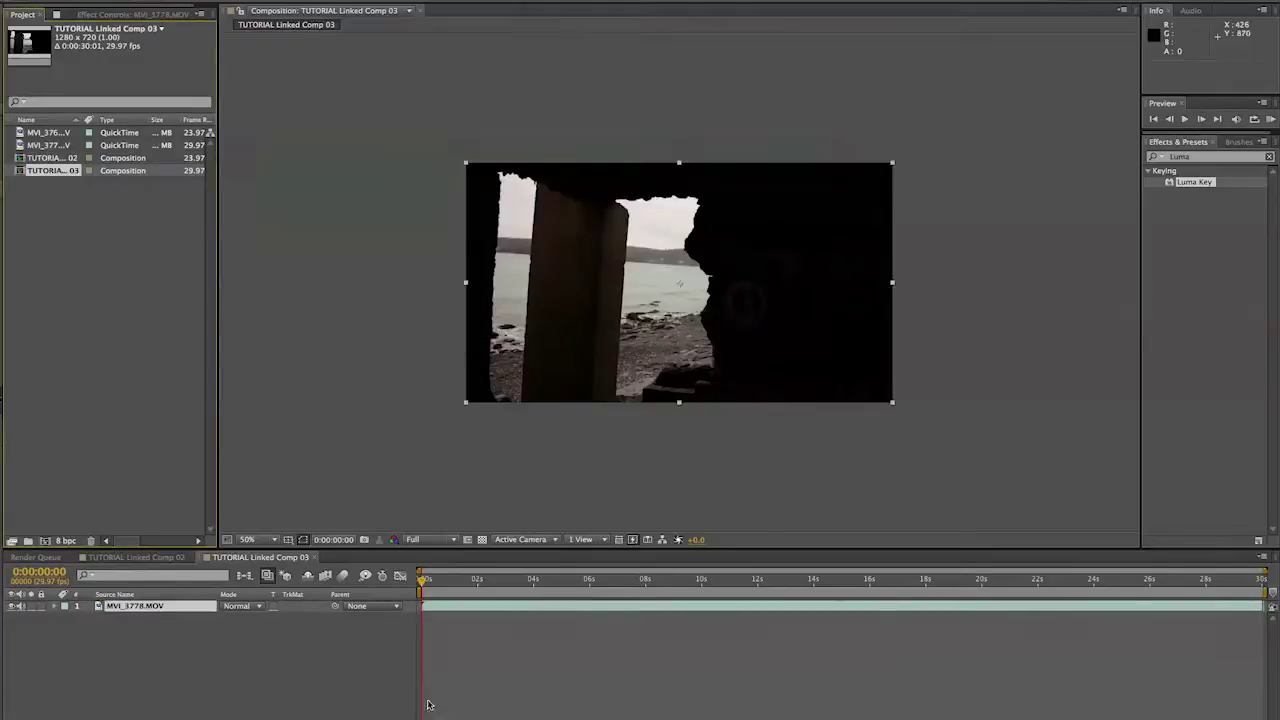
- Preview the alternating exposures at several points of TUTORIAL Linked Comp 03 and return to its first frame
{"action": "key", "text": "space"}
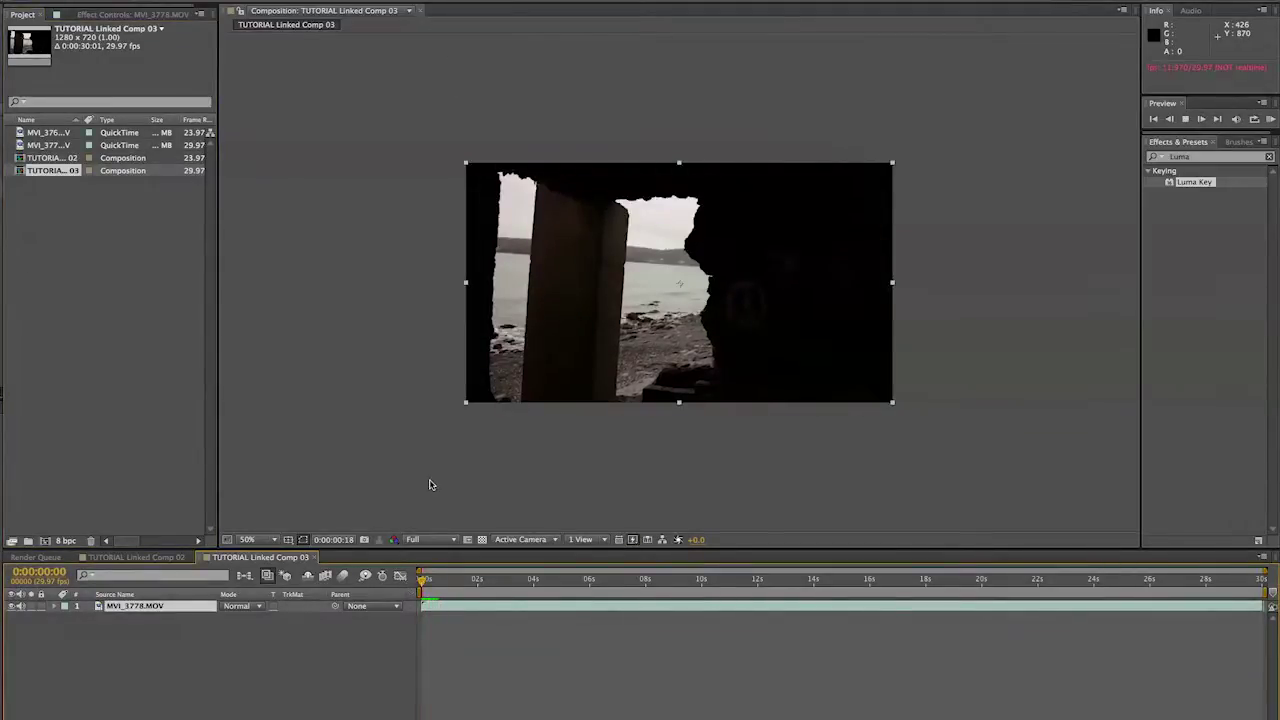
{"action": "left_click", "coordinate": [629, 581]}
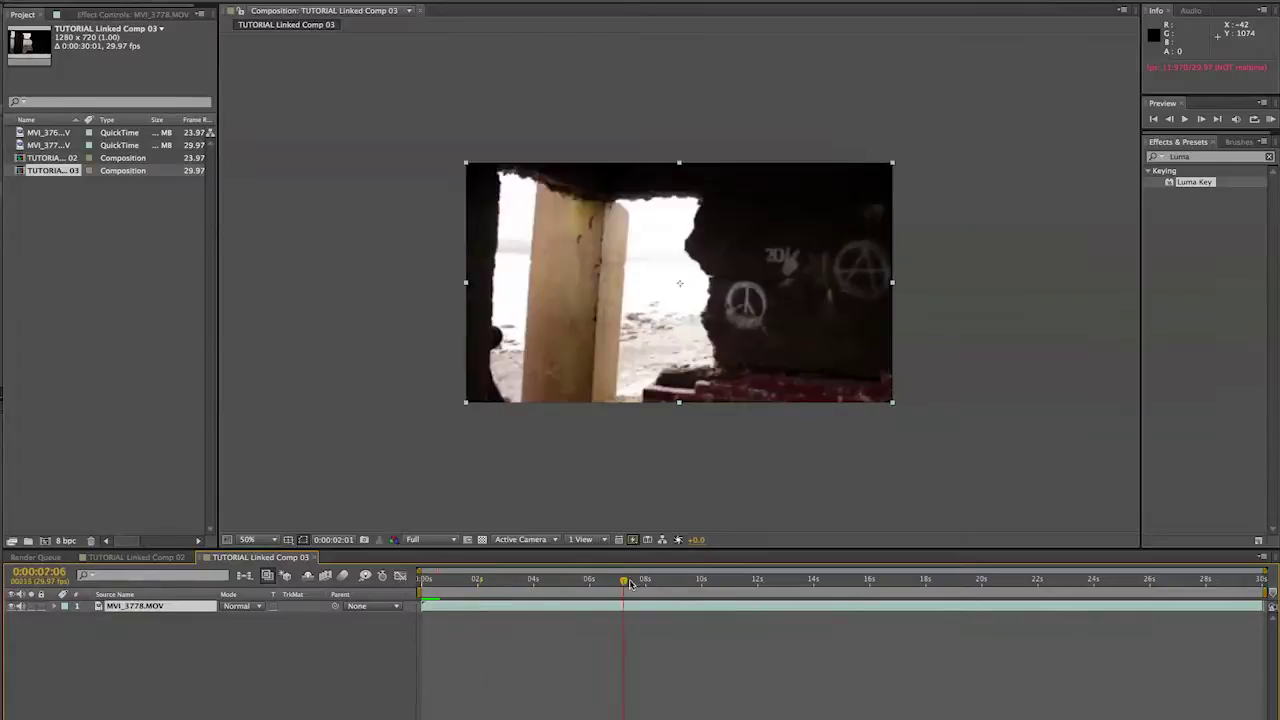
{"action": "left_click", "coordinate": [935, 581]}
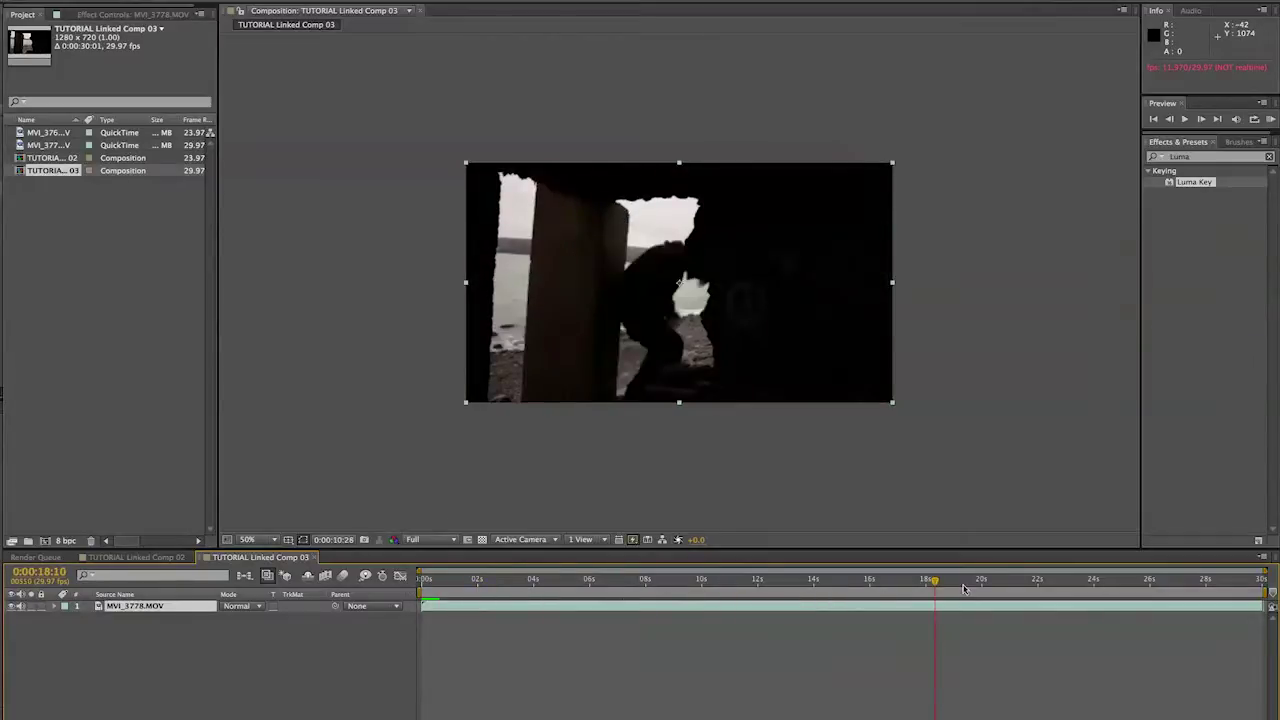
{"action": "left_click", "coordinate": [1026, 582]}
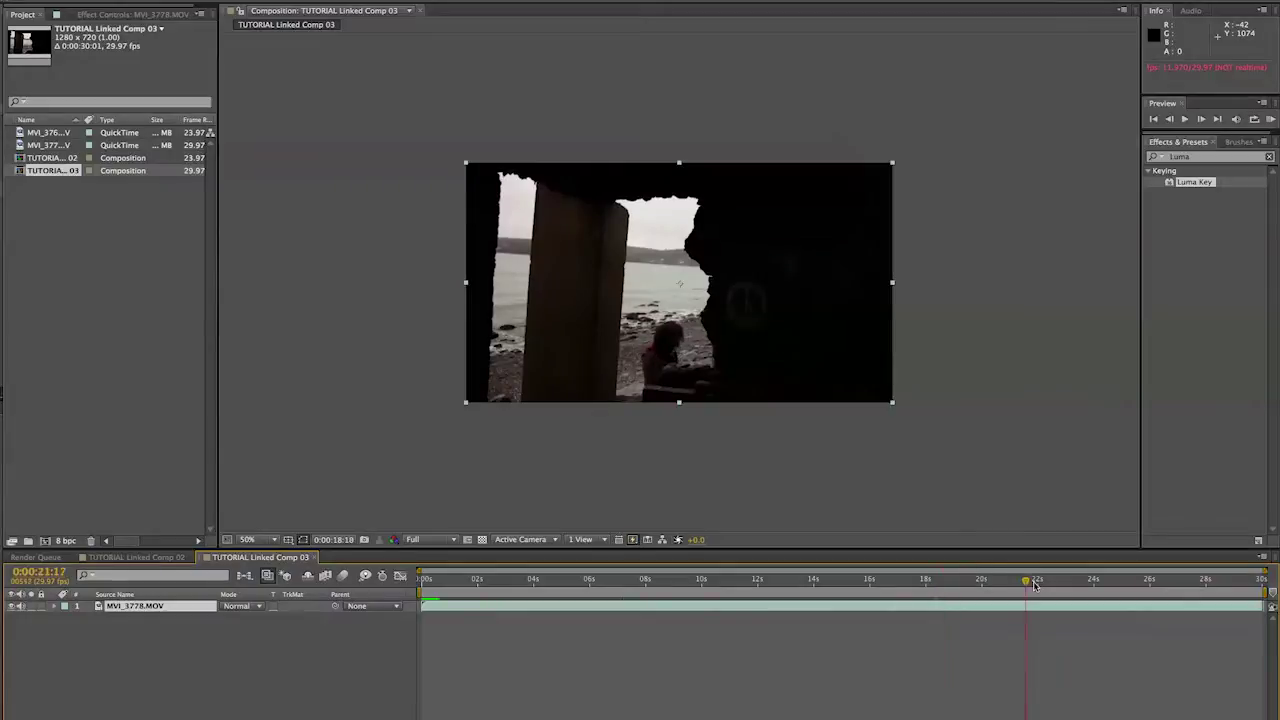
{"action": "left_click_drag", "start_coordinate": [1022, 590], "coordinate": [108, 612]}
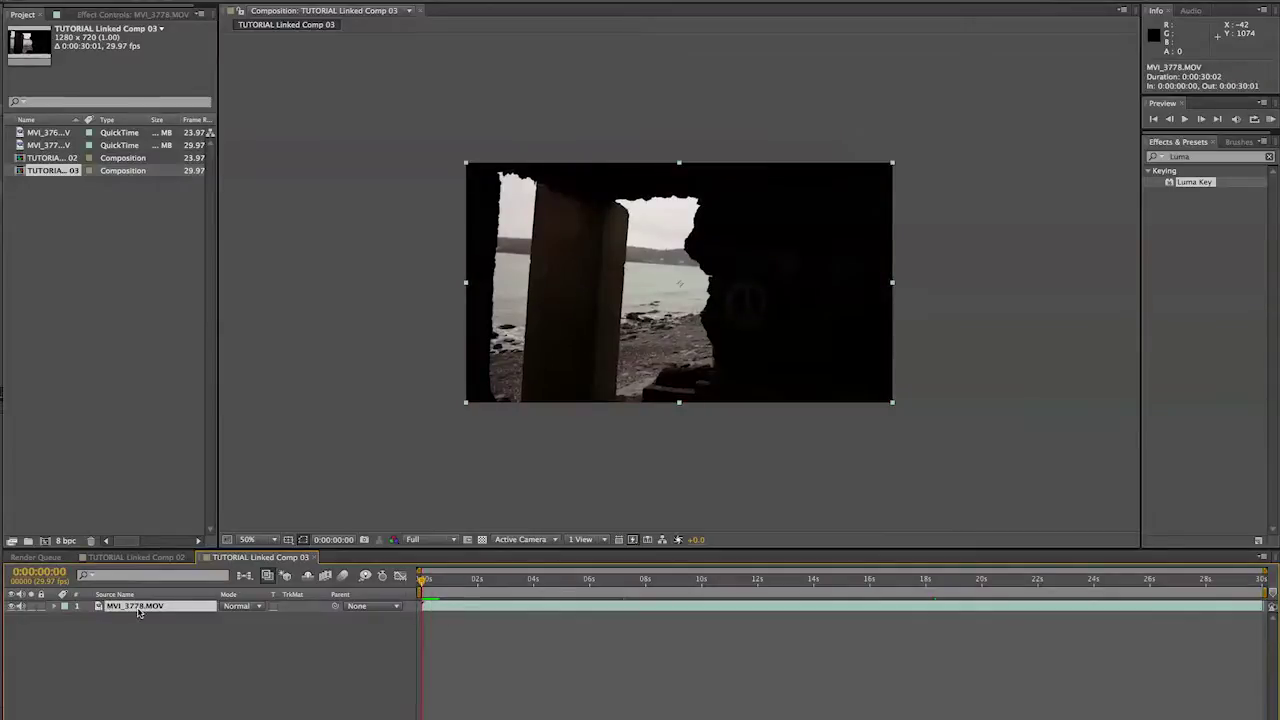
- Duplicate the MVI_3778.MOV layer and time-stretch the upper copy with a stretch factor of 50%
{"action": "right_click", "coordinate": [135, 607]}
{"action": "left_click", "coordinate": [102, 663]}
{"action": "key", "text": "ctrl+d"}
{"action": "right_click", "coordinate": [154, 609]}
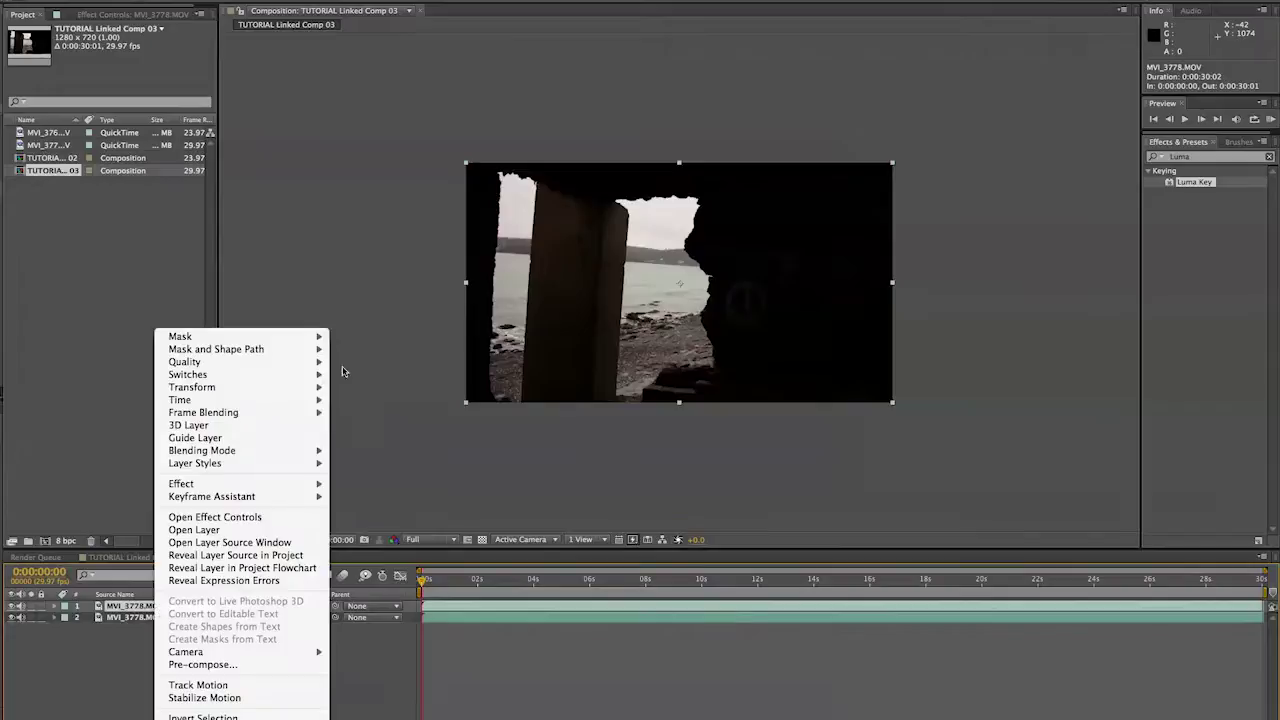
{"action": "mouse_move", "coordinate": [243, 399]}
{"action": "left_click", "coordinate": [407, 428]}
{"action": "type", "text": "50"}
{"action": "key", "text": "Return"}
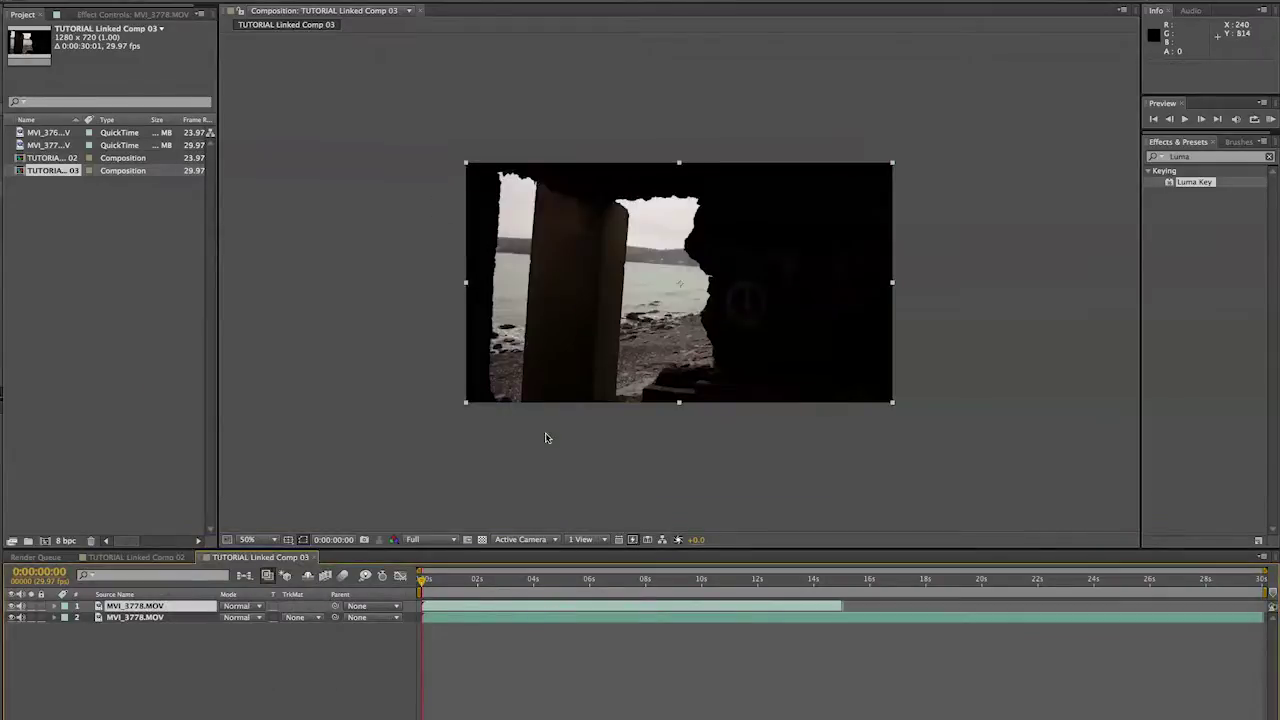
- Start the lower MVI_3778.MOV layer one frame in, time-stretch it to 50% as well, and scrub through the result
{"action": "left_click", "coordinate": [130, 618]}
{"action": "right_click", "coordinate": [129, 625]}
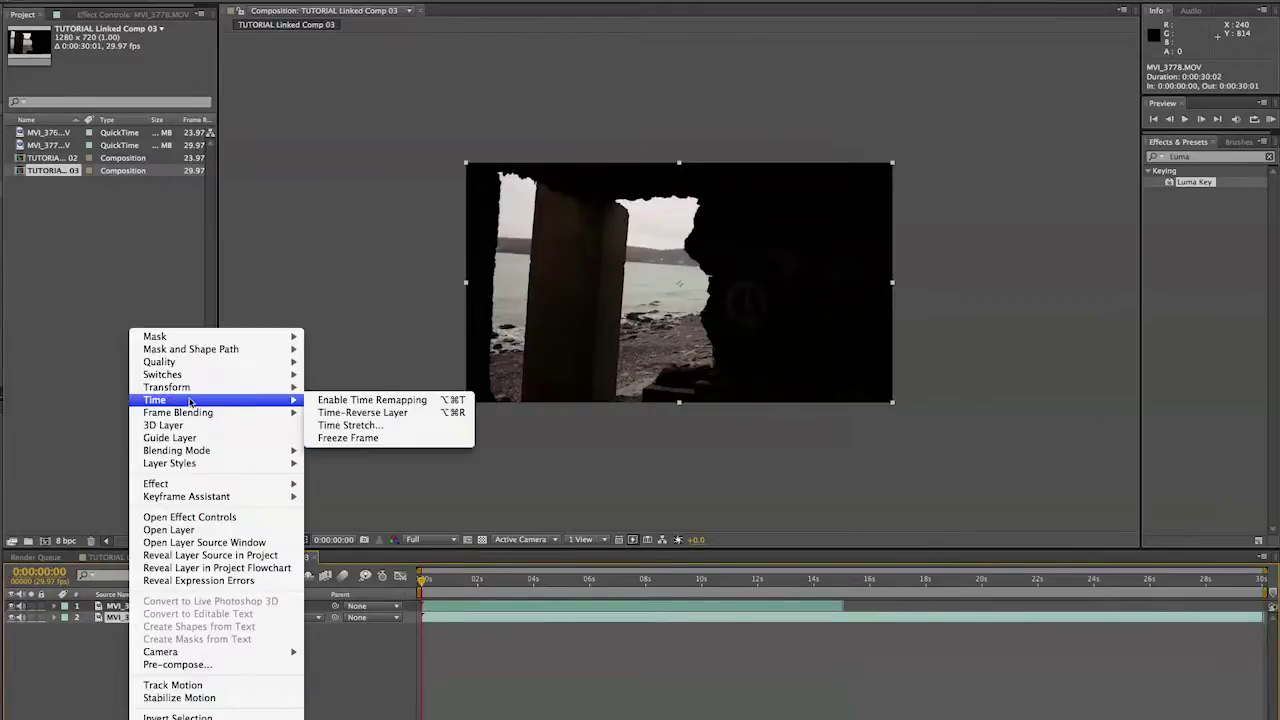
{"action": "key", "text": "Escape"}
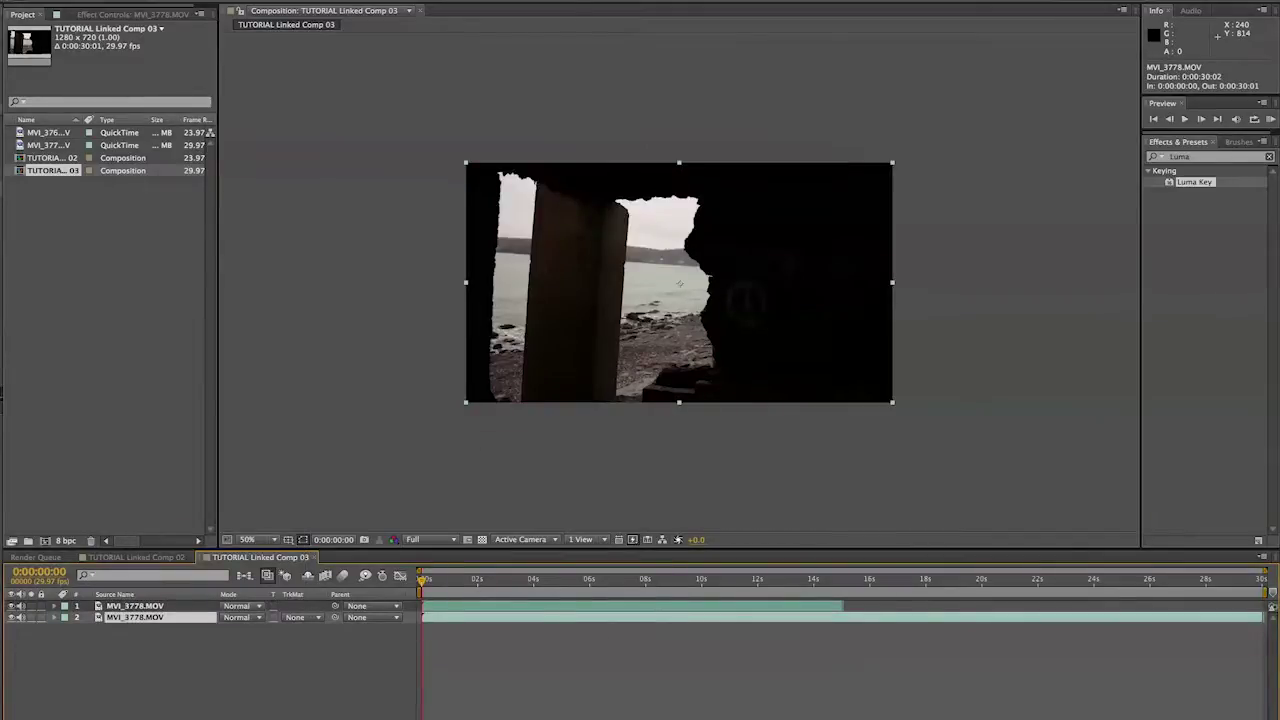
{"action": "key", "text": "semicolon"}
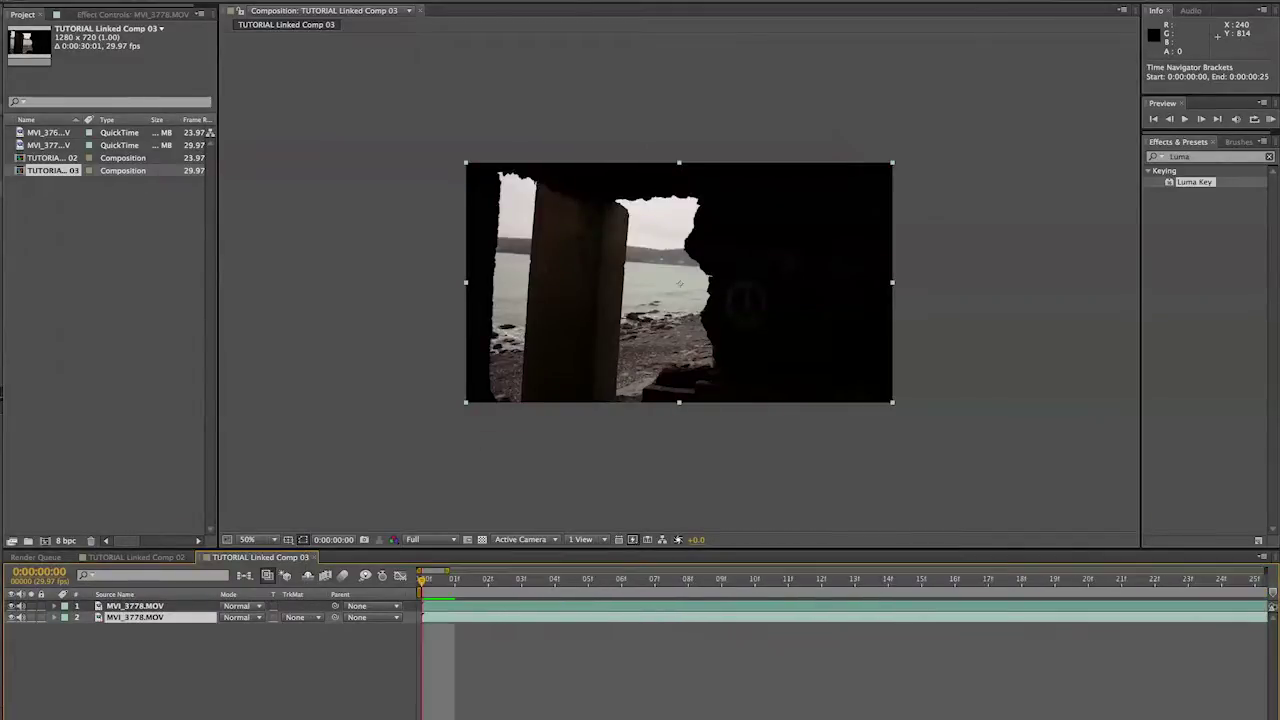
{"action": "right_click", "coordinate": [177, 621]}
{"action": "mouse_move", "coordinate": [205, 400]}
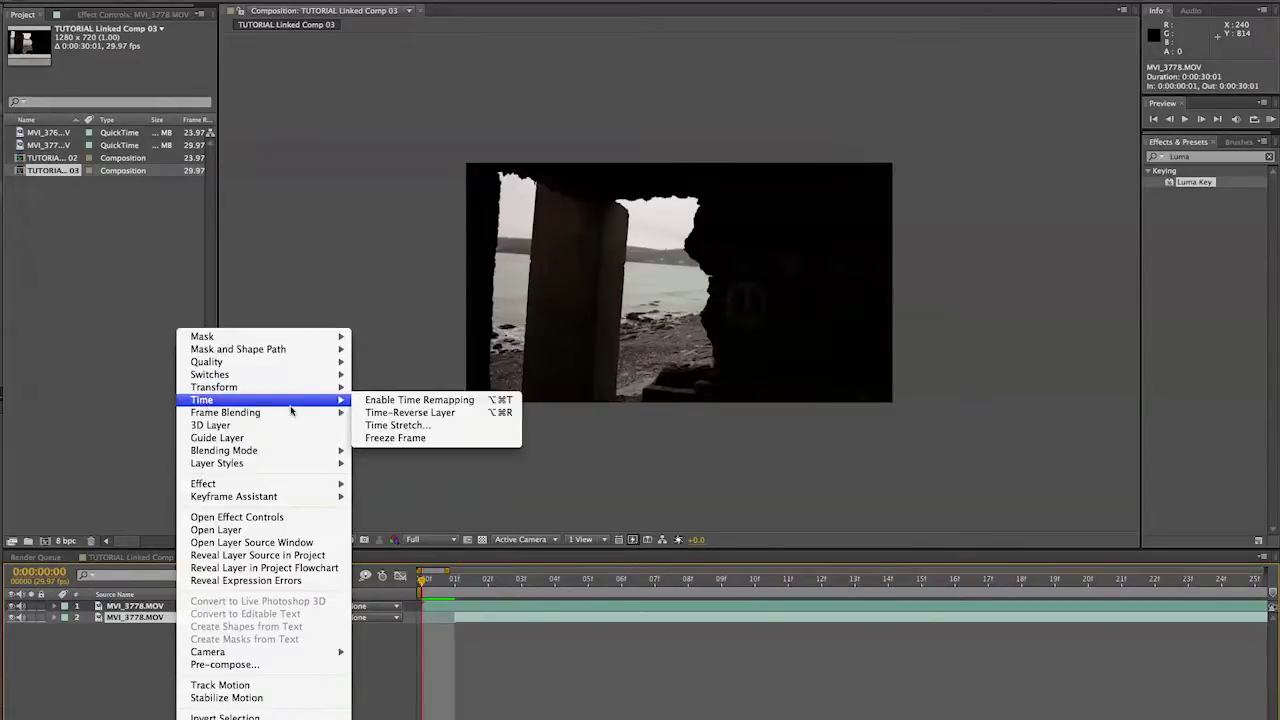
{"action": "left_click", "coordinate": [414, 427]}
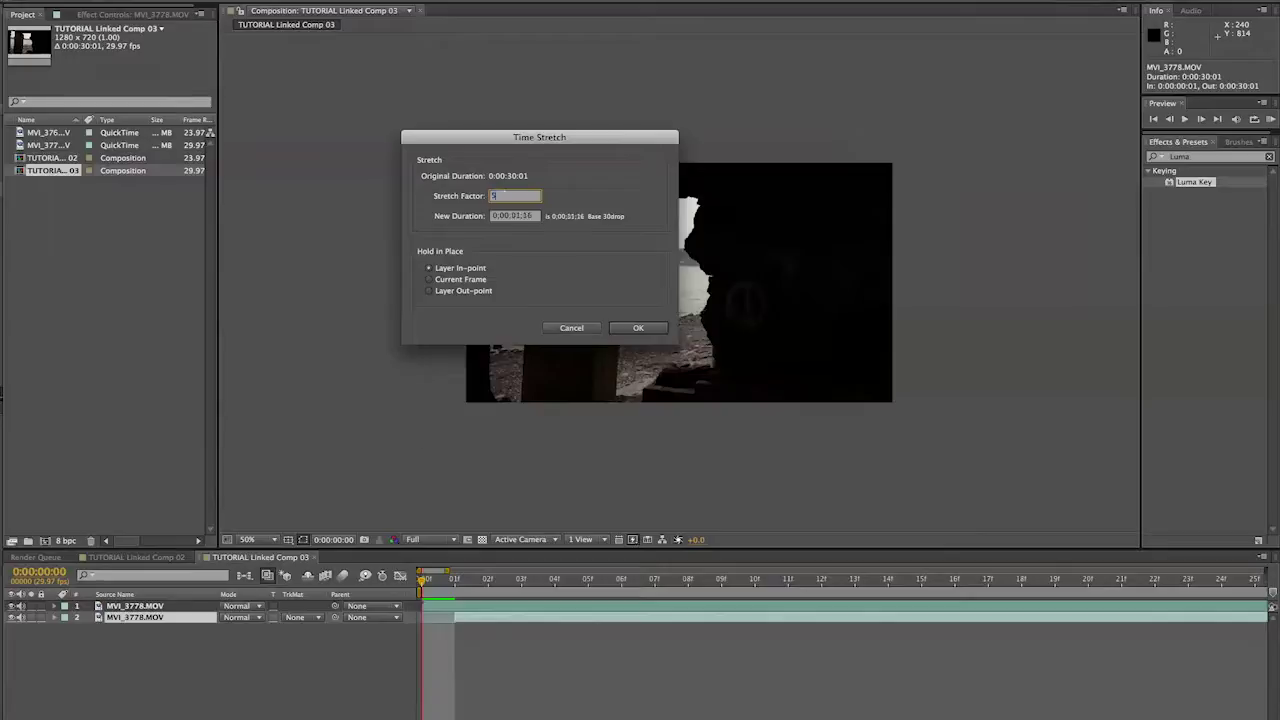
{"action": "key", "text": "Return"}
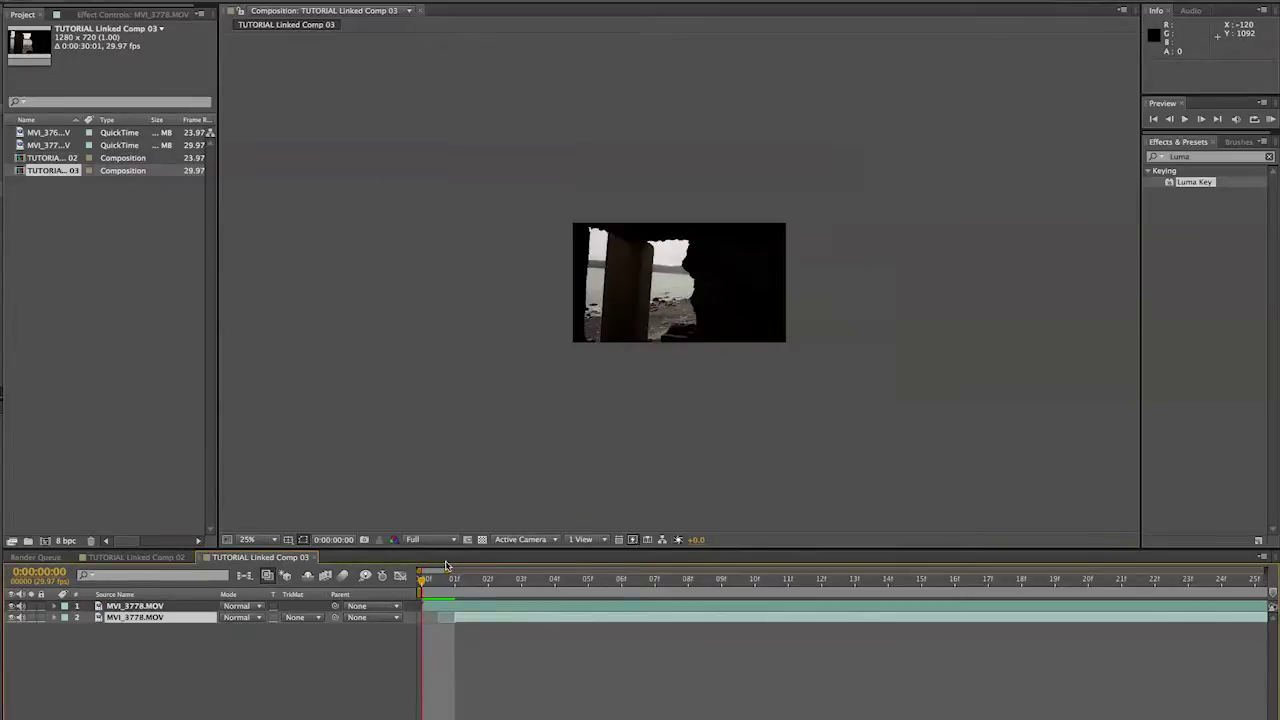
{"action": "key", "text": "semicolon"}
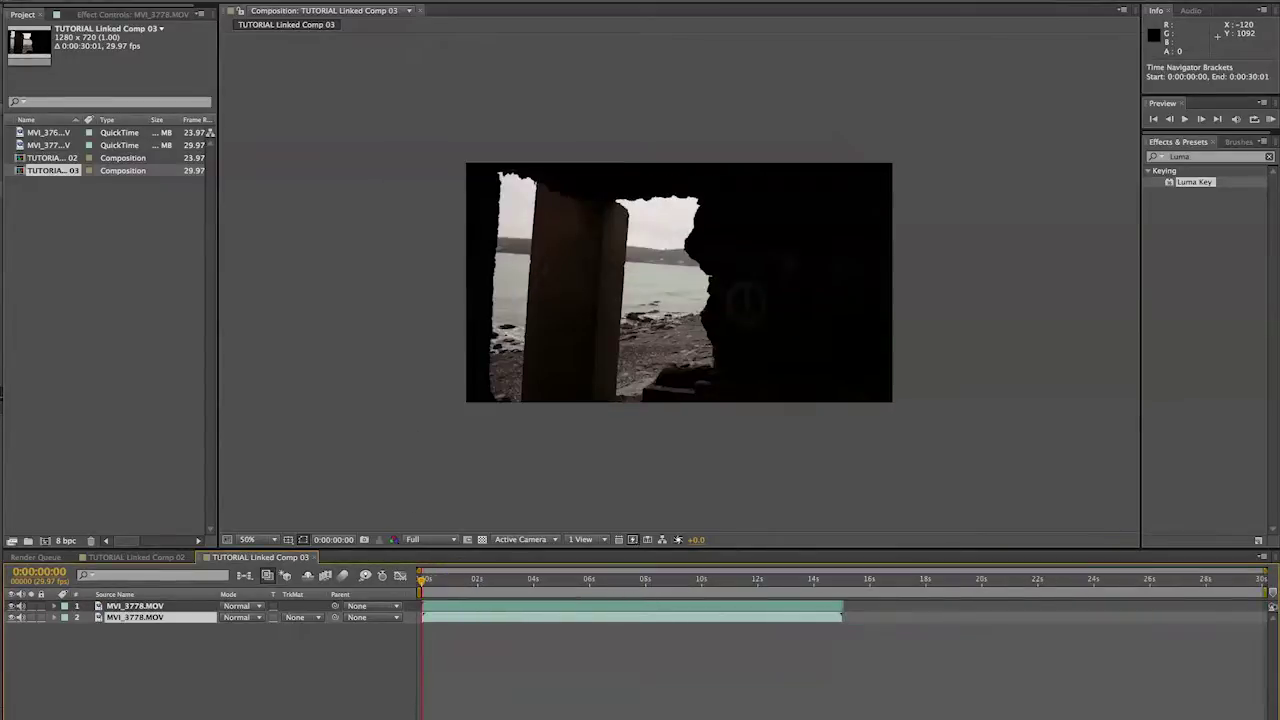
{"action": "left_click_drag", "start_coordinate": [426, 580], "coordinate": [691, 580]}
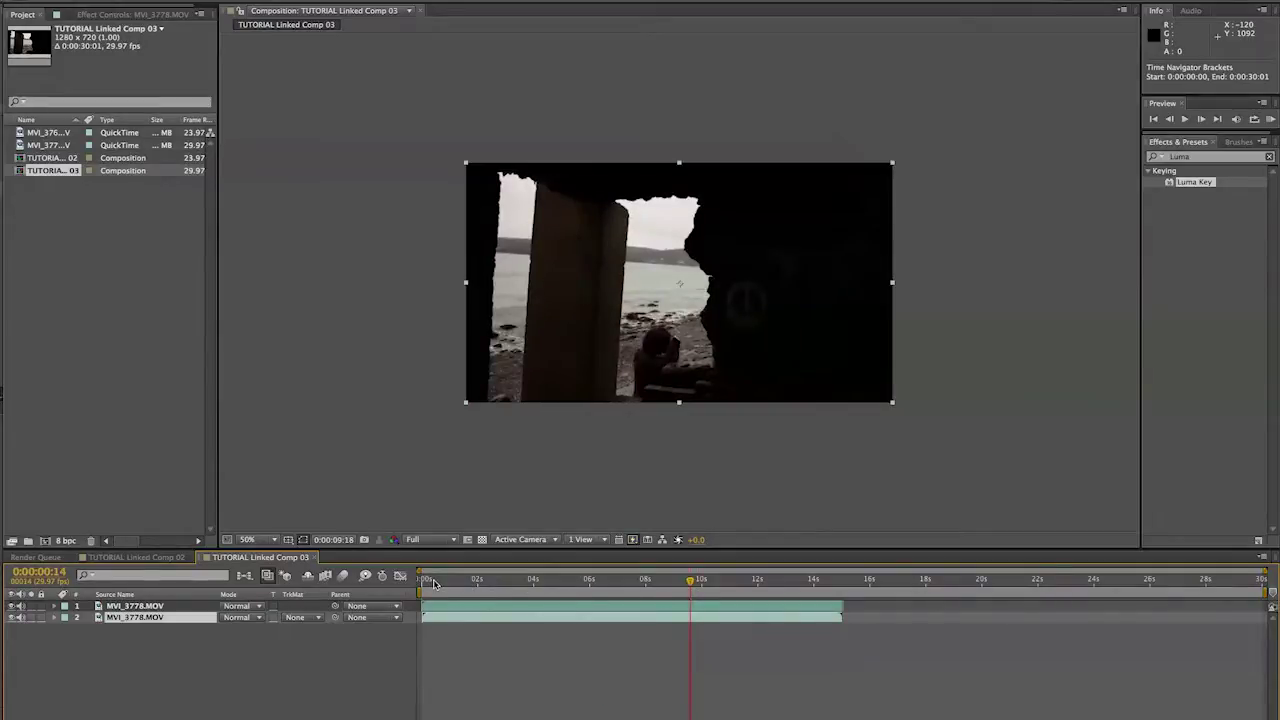
- Preview the time-stretched layers in TUTORIAL Linked Comp 03 from near the start and from just before four seconds
{"action": "left_click", "coordinate": [434, 580]}
{"action": "key", "text": "space"}
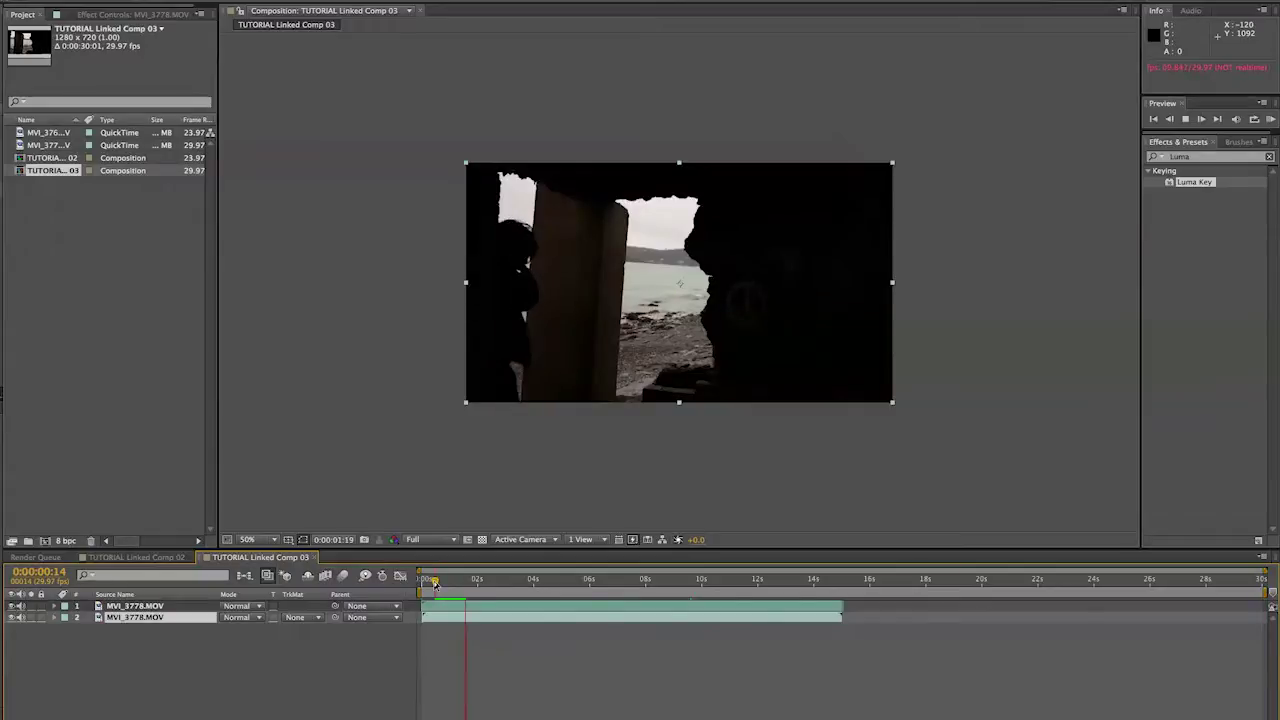
{"action": "key", "text": "space"}
{"action": "left_click_drag", "start_coordinate": [475, 582], "coordinate": [529, 582]}
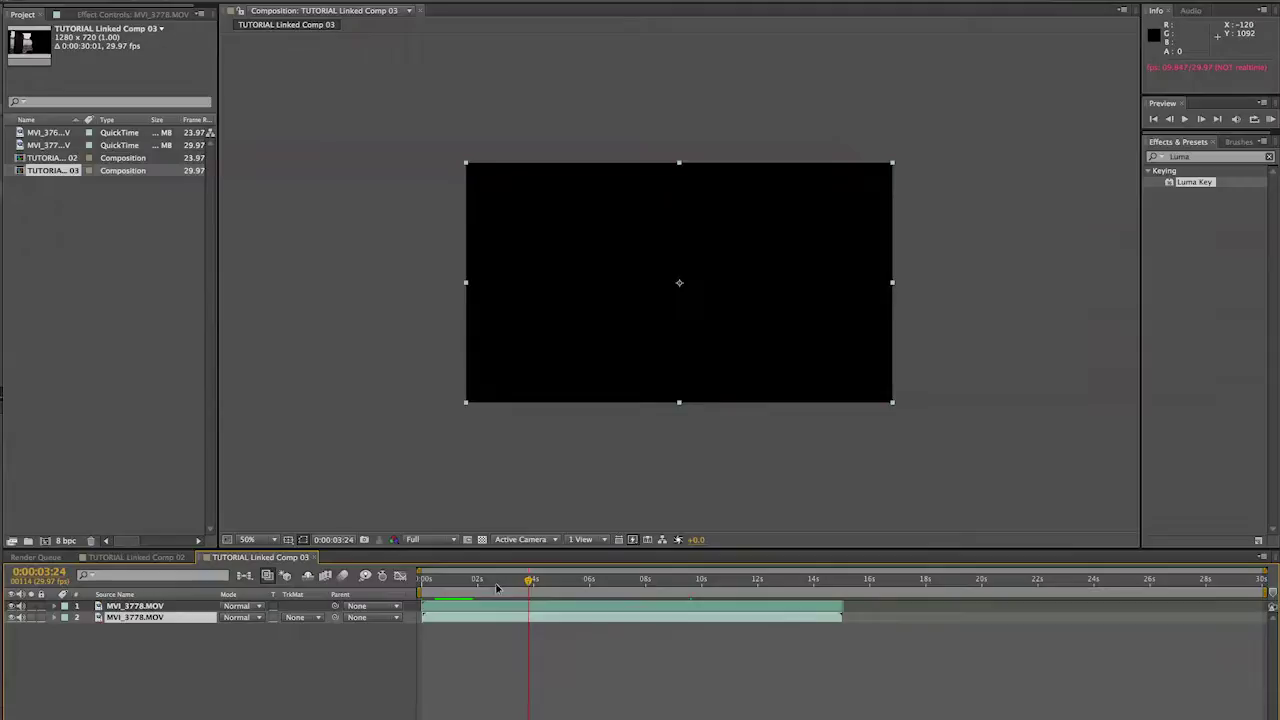
{"action": "key", "text": "space"}
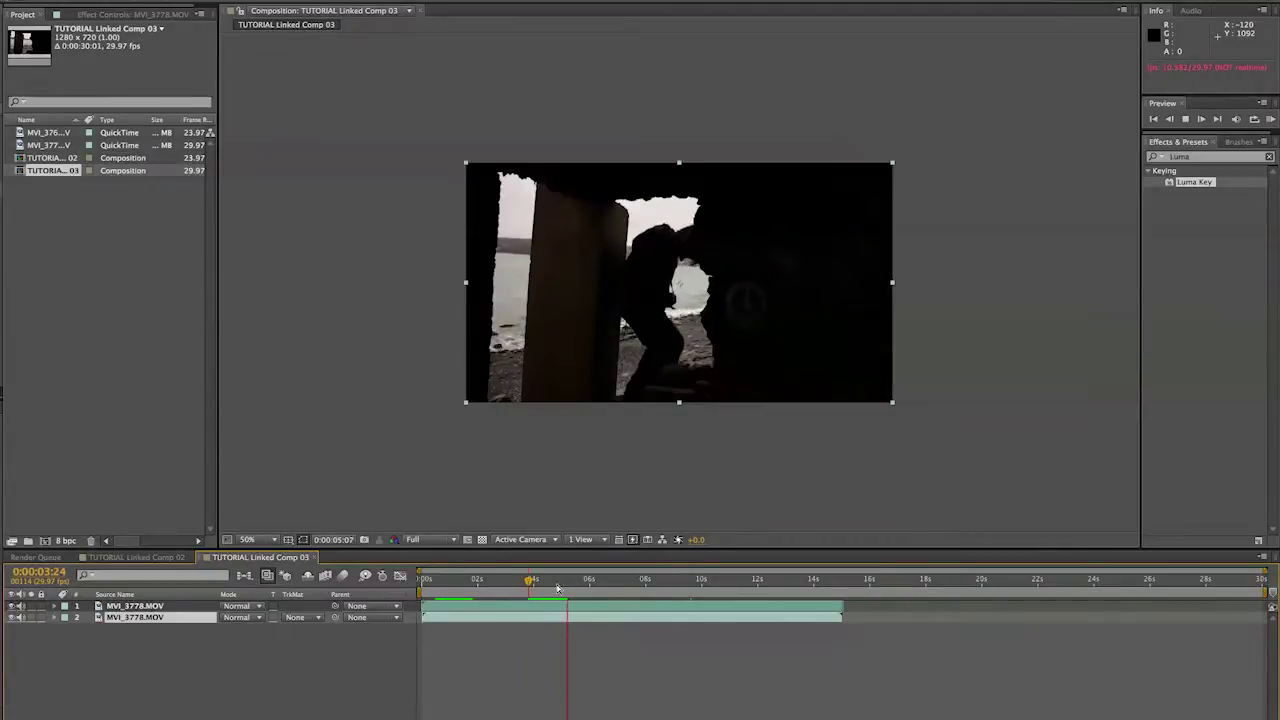
{"action": "left_click", "coordinate": [531, 582]}
{"action": "key", "text": "space"}
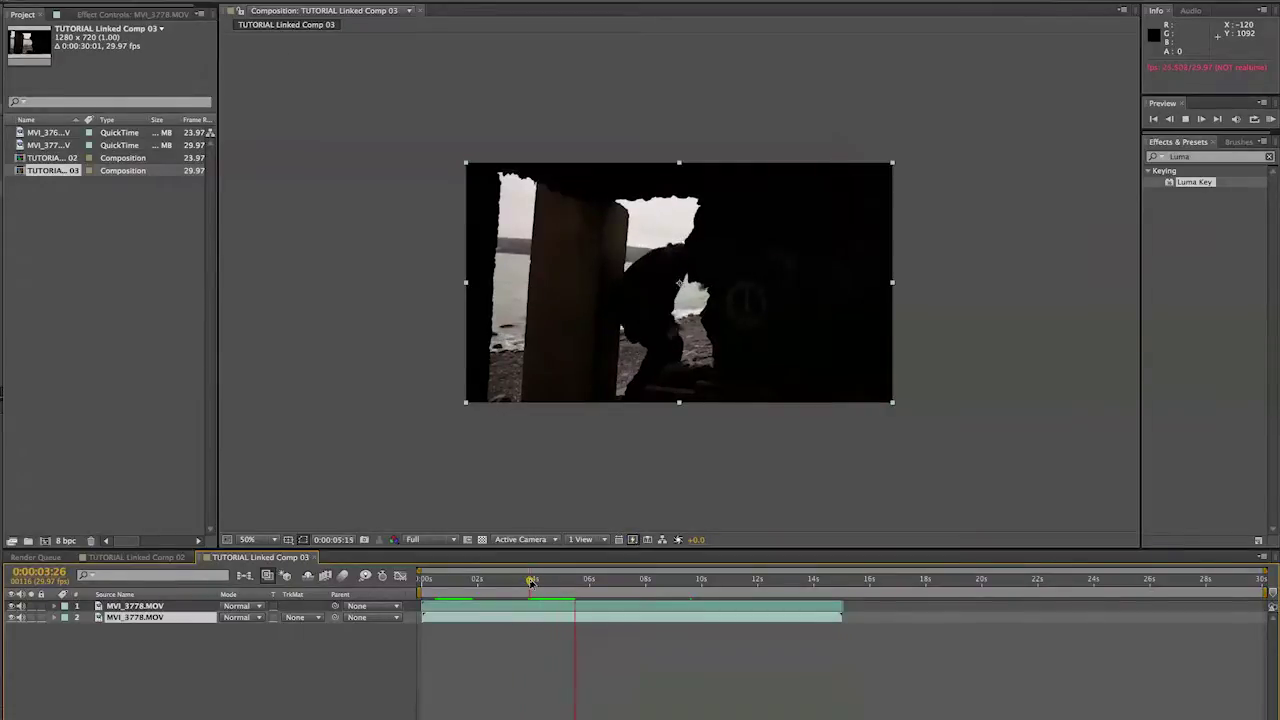
{"action": "key", "text": "space"}
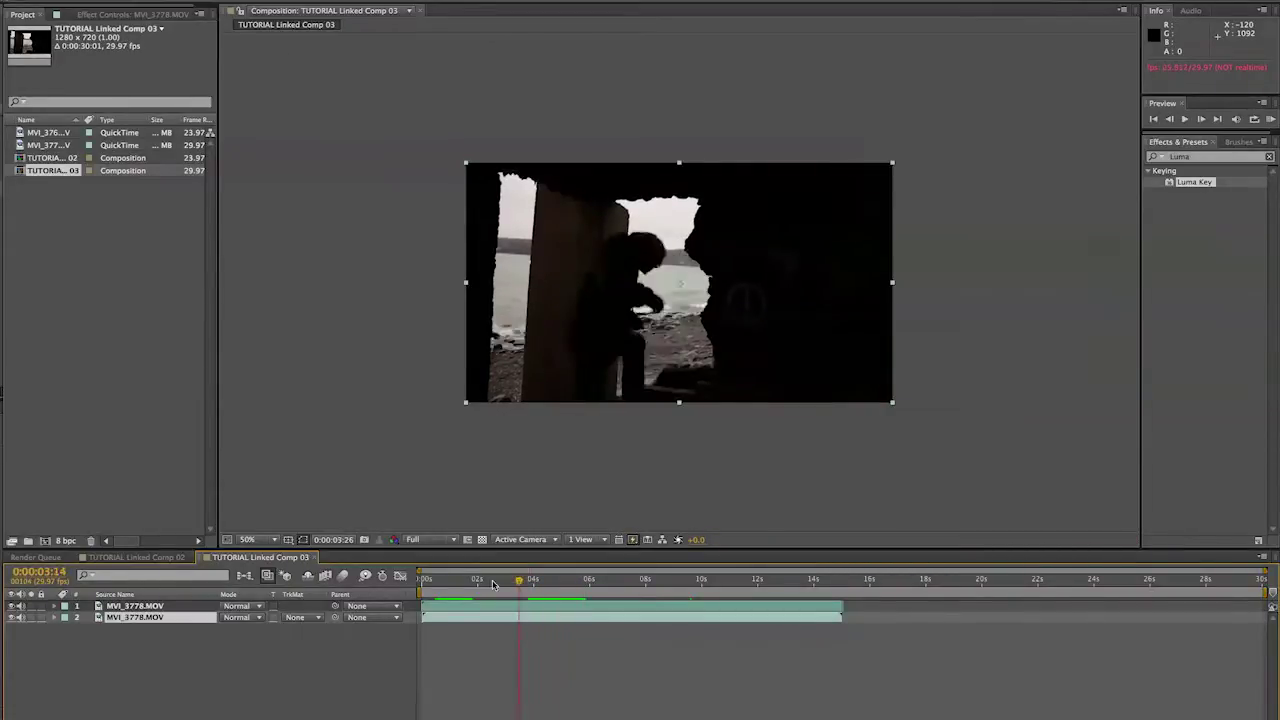
- At frame 8, apply Luma Key to the upper MVI_3778.MOV layer with a threshold of 53 and an edge feather of 26.2
{"action": "left_click", "coordinate": [427, 582]}
{"action": "left_click", "coordinate": [429, 582]}
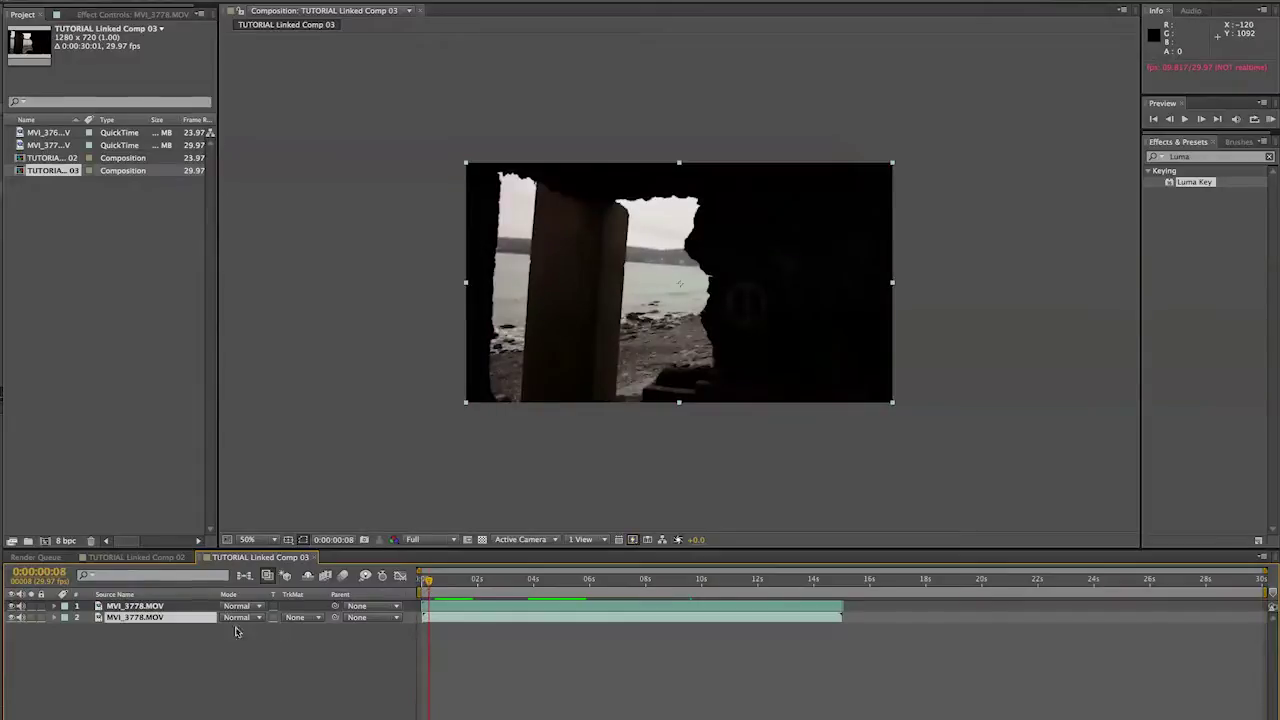
{"action": "left_click", "coordinate": [145, 607]}
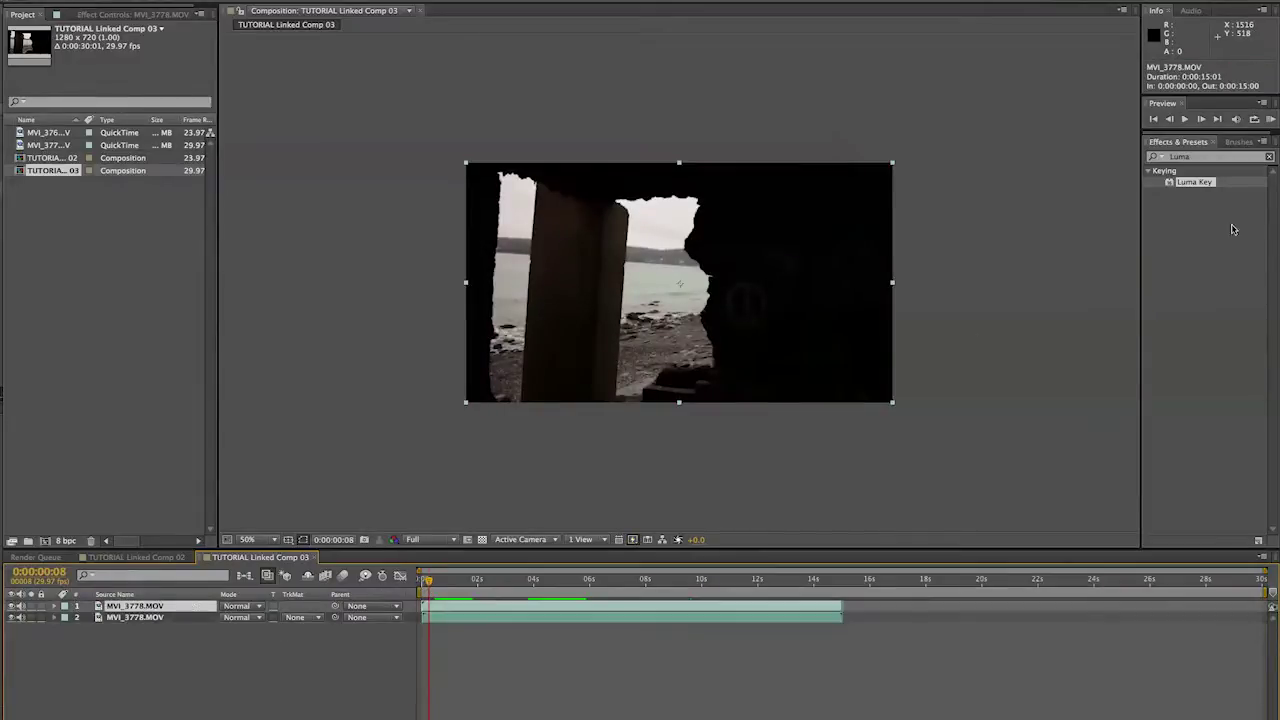
{"action": "left_click_drag", "start_coordinate": [1176, 183], "coordinate": [598, 339]}
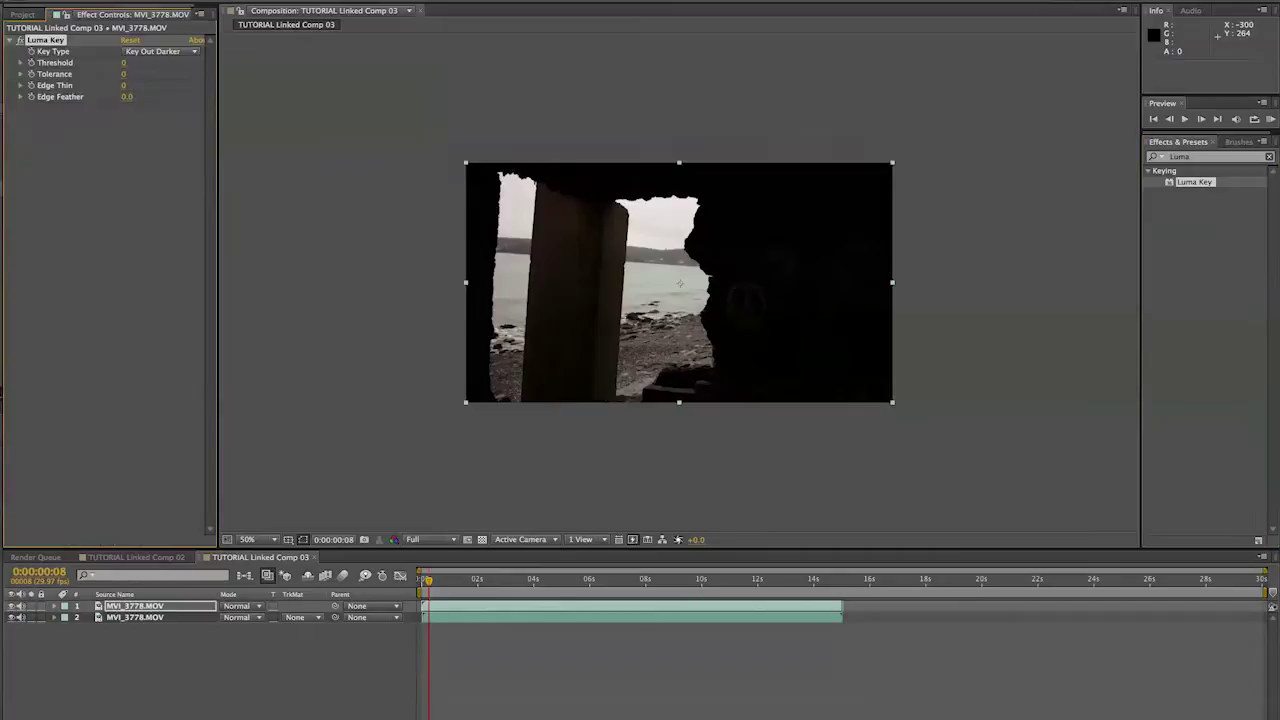
{"action": "left_click_drag", "start_coordinate": [123, 62], "coordinate": [151, 66]}
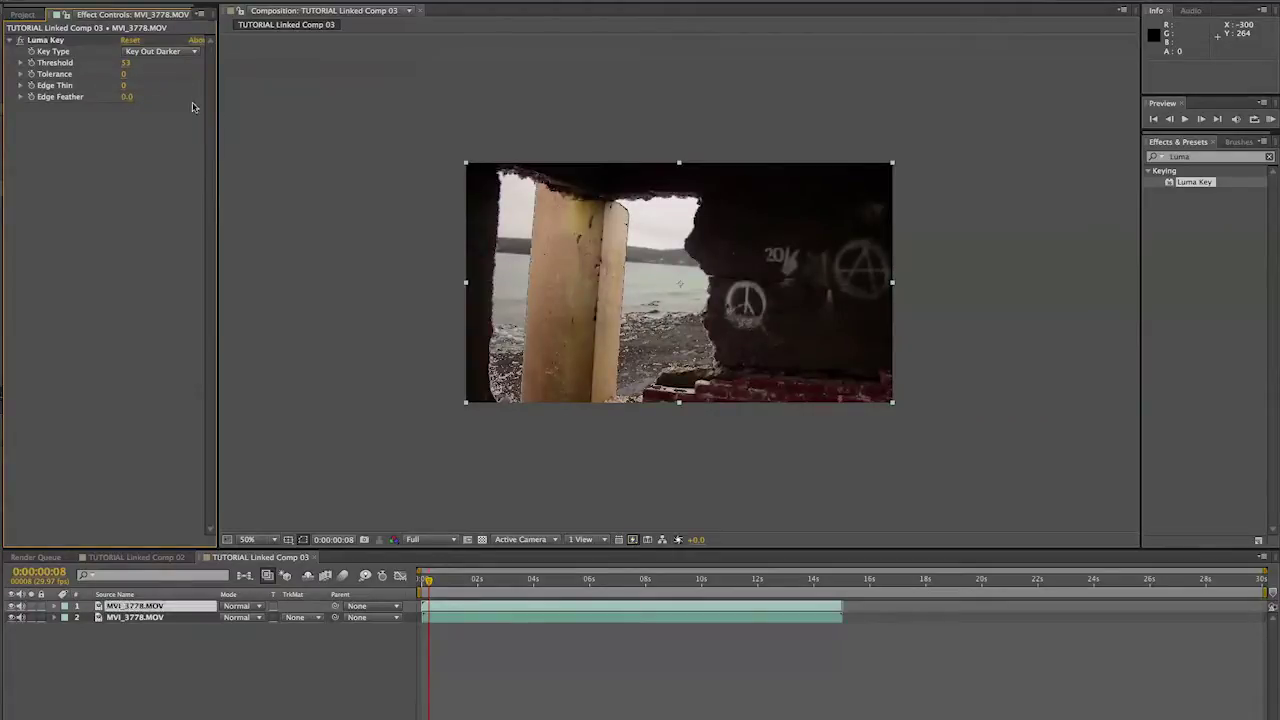
{"action": "left_click_drag", "start_coordinate": [127, 97], "coordinate": [263, 94]}
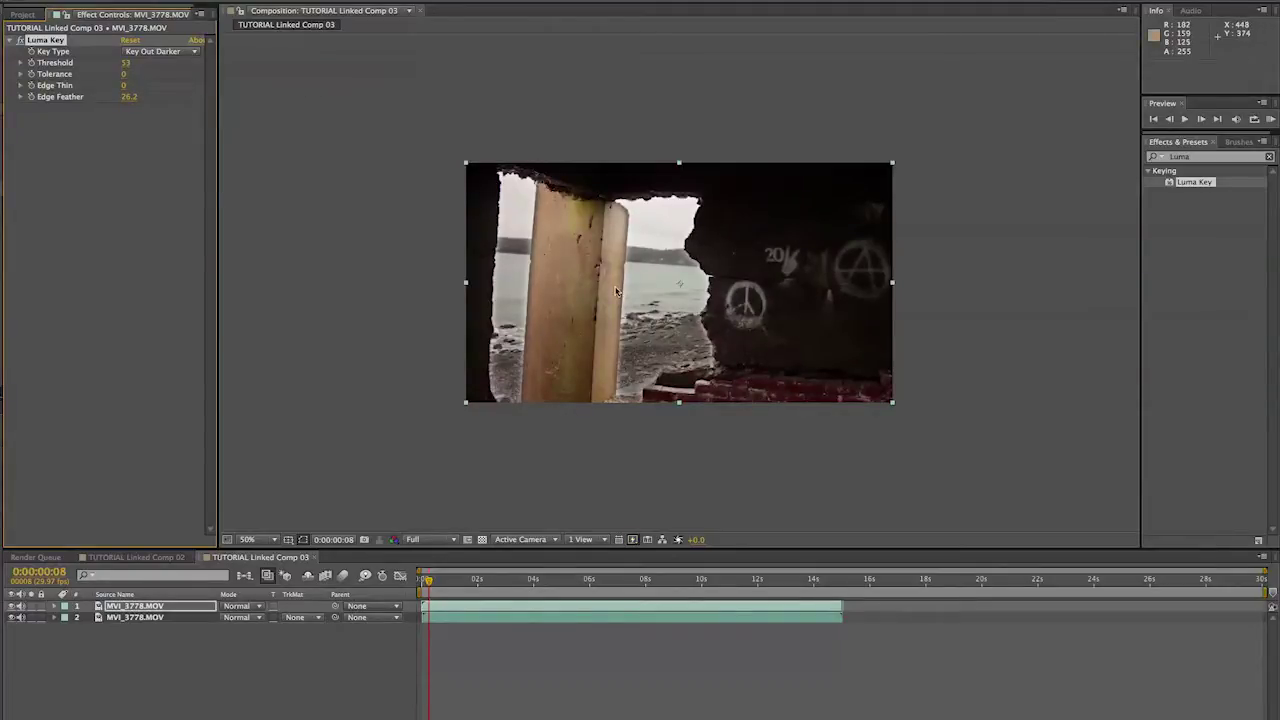
- Retune the Luma Key, trying threshold 22 with edge feather 11.6 before settling on threshold 55 and edge feather 100
{"action": "left_click_drag", "start_coordinate": [129, 96], "coordinate": [42, 98]}
{"action": "left_click_drag", "start_coordinate": [127, 68], "coordinate": [97, 68]}
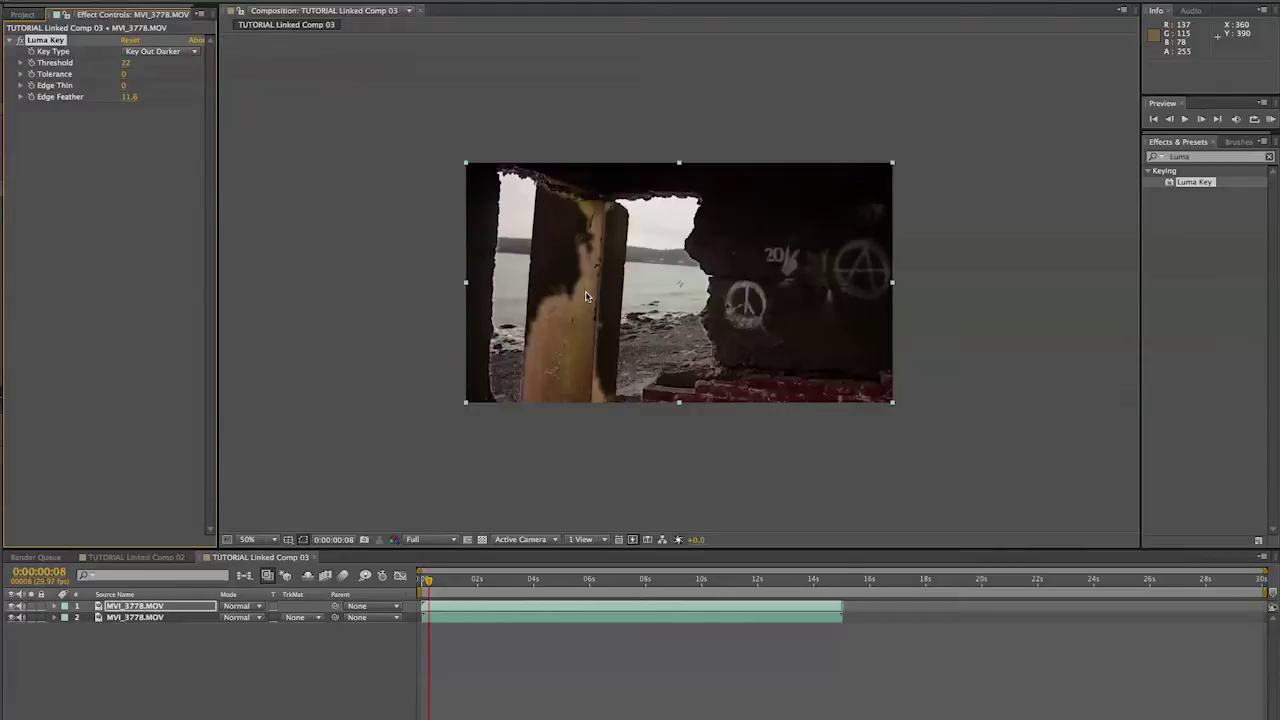
{"action": "left_click", "coordinate": [129, 97]}
{"action": "type", "text": "100"}
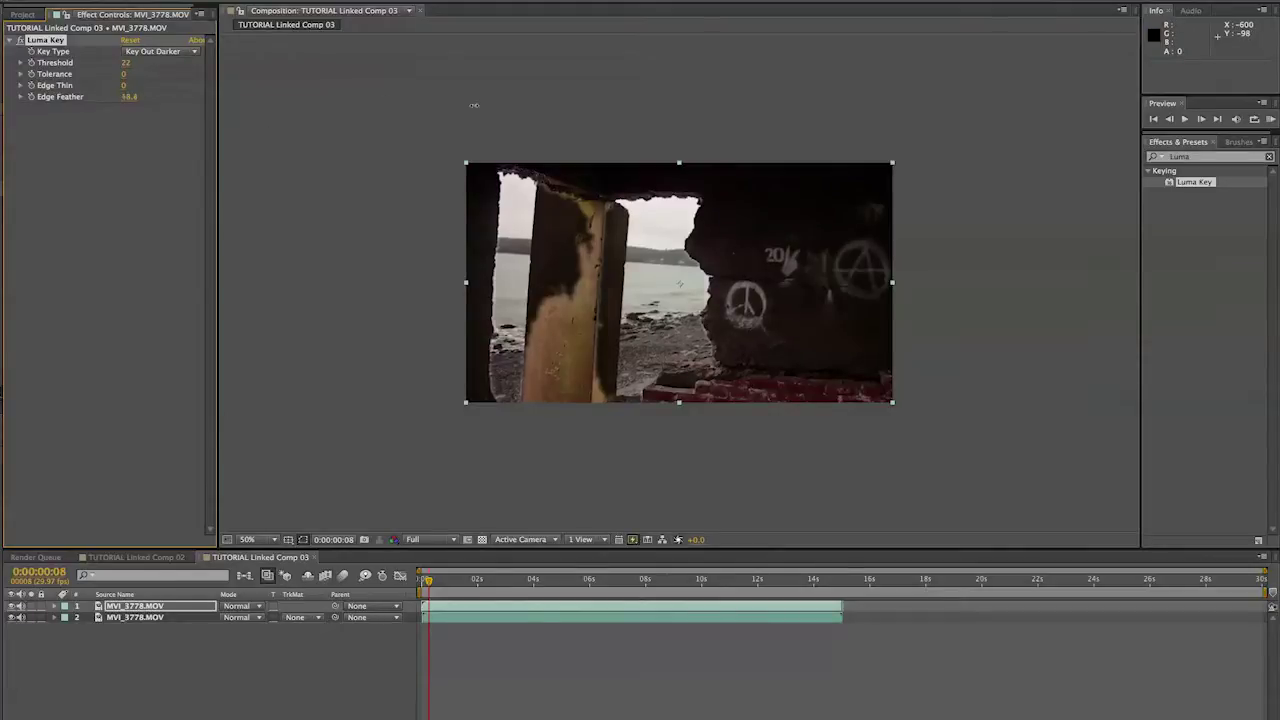
{"action": "key", "text": "Return"}
{"action": "mouse_move", "coordinate": [124, 63]}
{"action": "left_mouse_down"}
{"action": "mouse_move", "coordinate": [150, 70]}
{"action": "mouse_move", "coordinate": [140, 64]}
{"action": "left_mouse_up"}
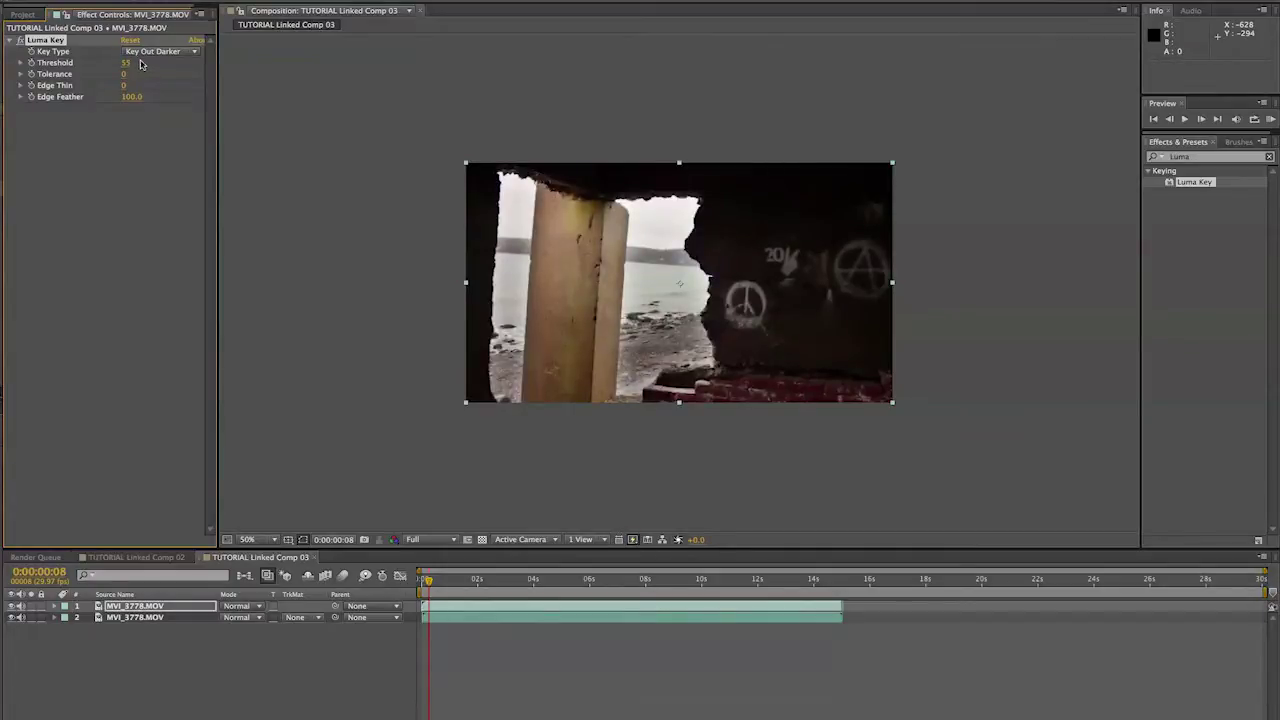
- Inspect the keyed blend at a reduced 12.5% view and at 50%, and scrub through the first eight seconds
{"action": "key", "text": "comma"}
{"action": "key", "text": "comma"}
{"action": "key", "text": "comma"}
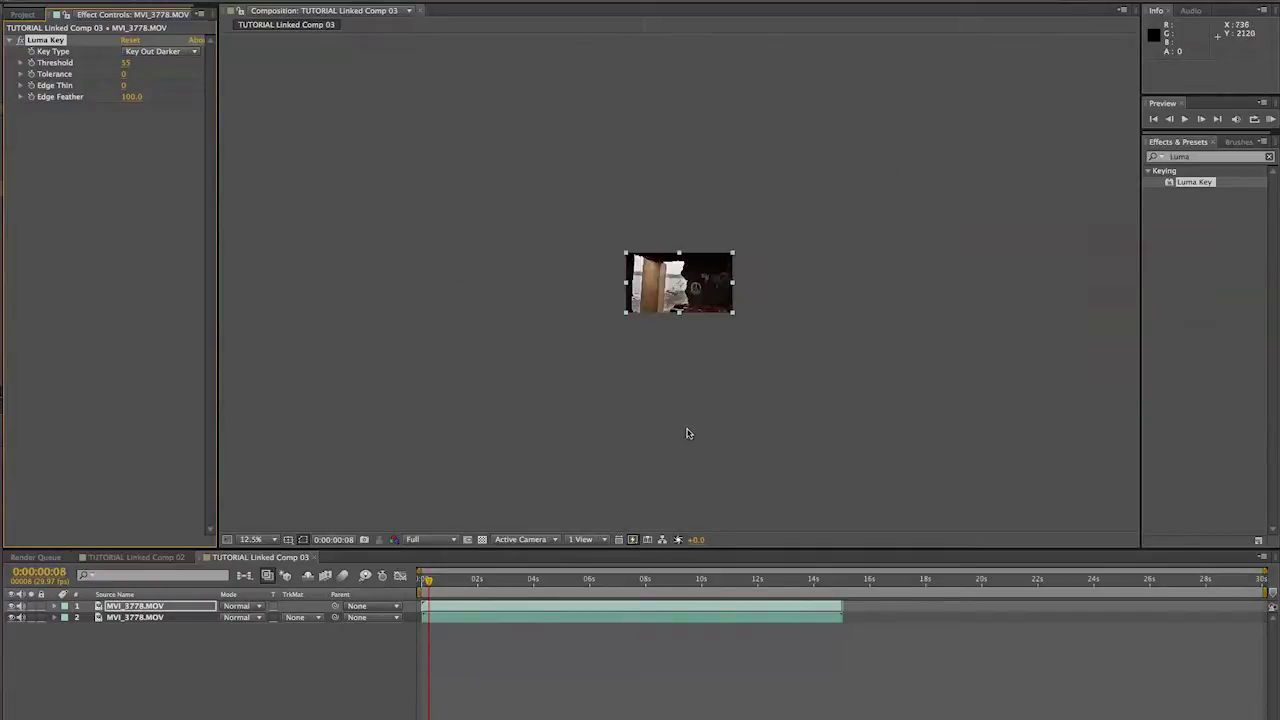
{"action": "key", "text": "period"}
{"action": "key", "text": "period"}
{"action": "key", "text": "period"}
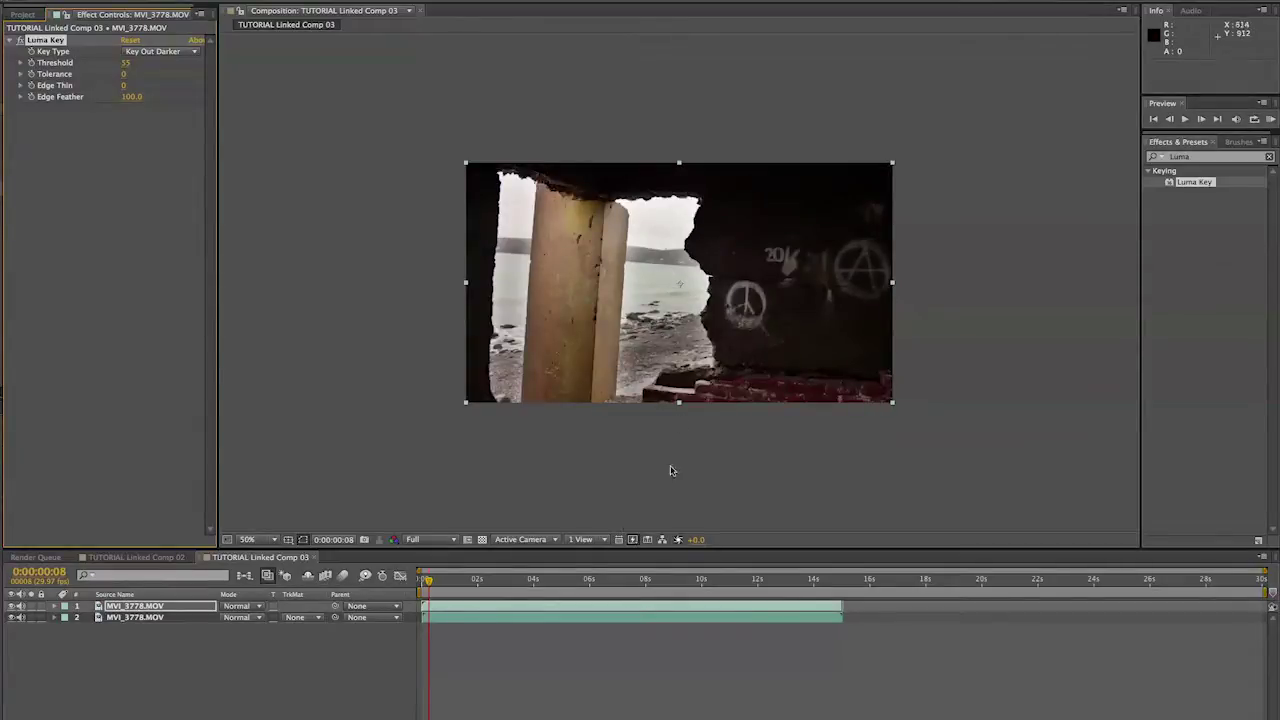
{"action": "left_click_drag", "start_coordinate": [427, 581], "coordinate": [531, 595]}
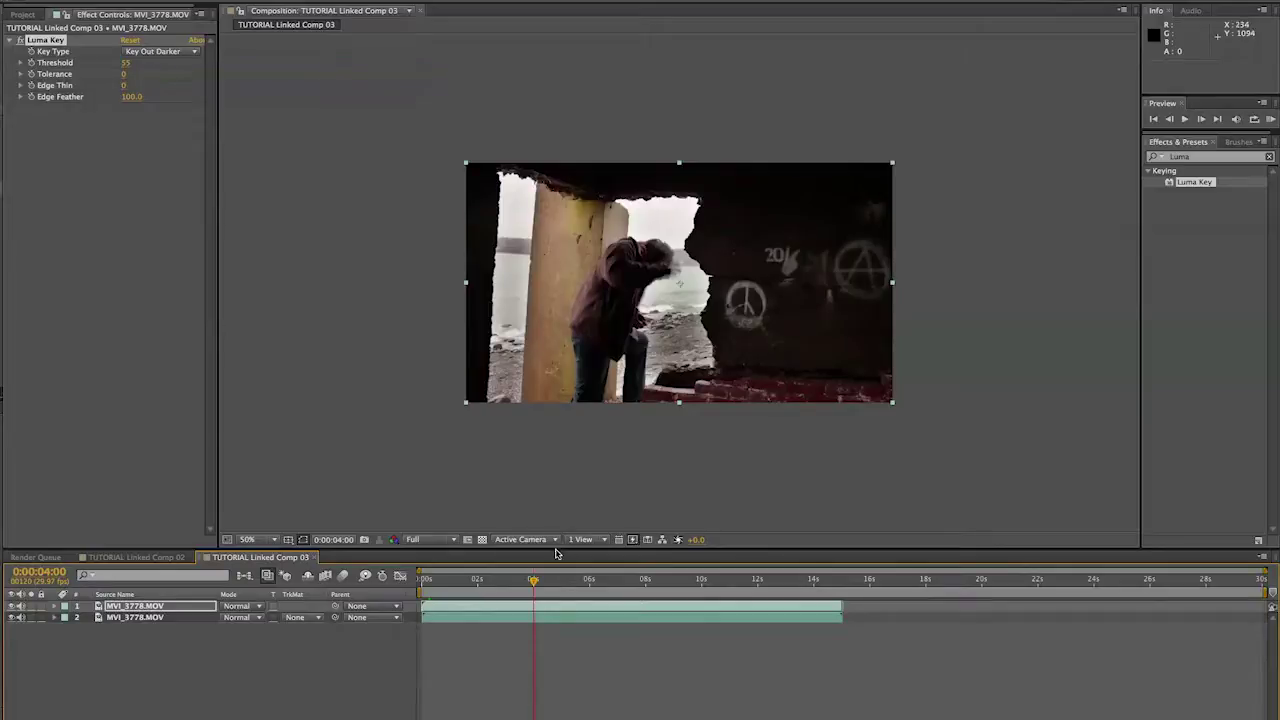
{"action": "left_click_drag", "start_coordinate": [534, 582], "coordinate": [652, 584]}
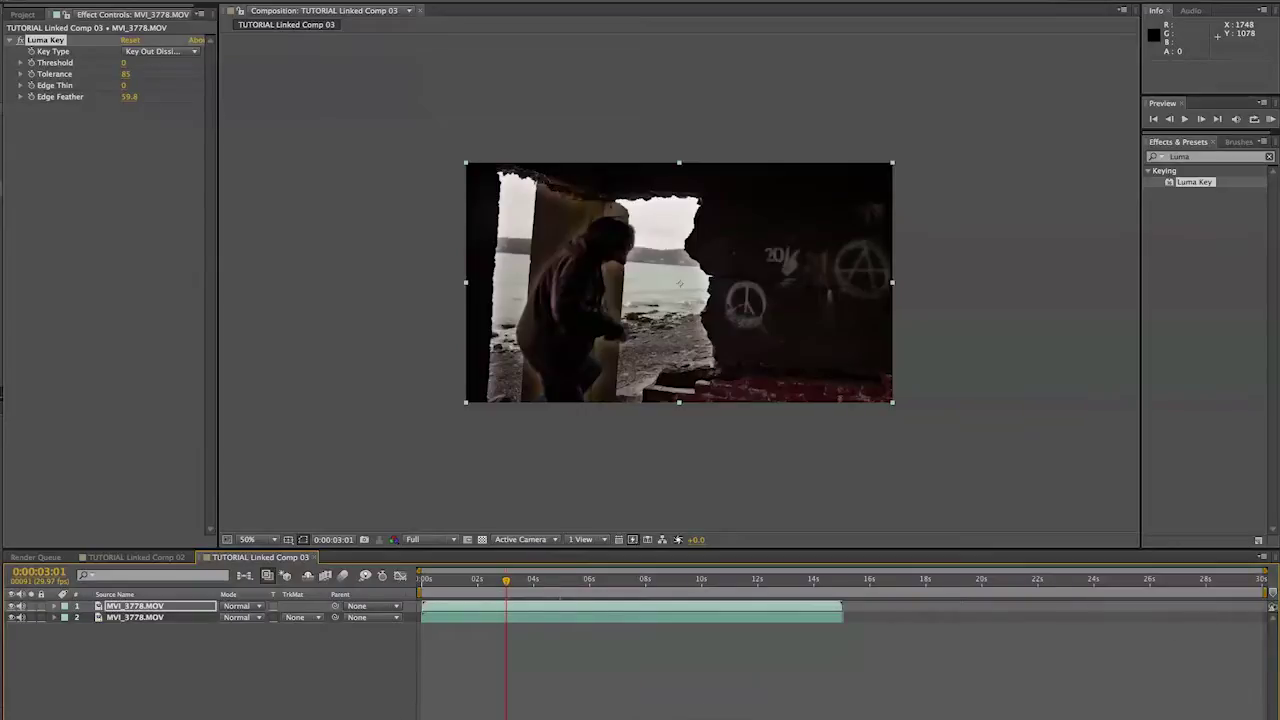
- Switch to Premiere Pro, check the linked composition in Sequence 03 at 00:00:06:07, and return to After Effects
{"action": "left_click", "coordinate": [688, 714]}
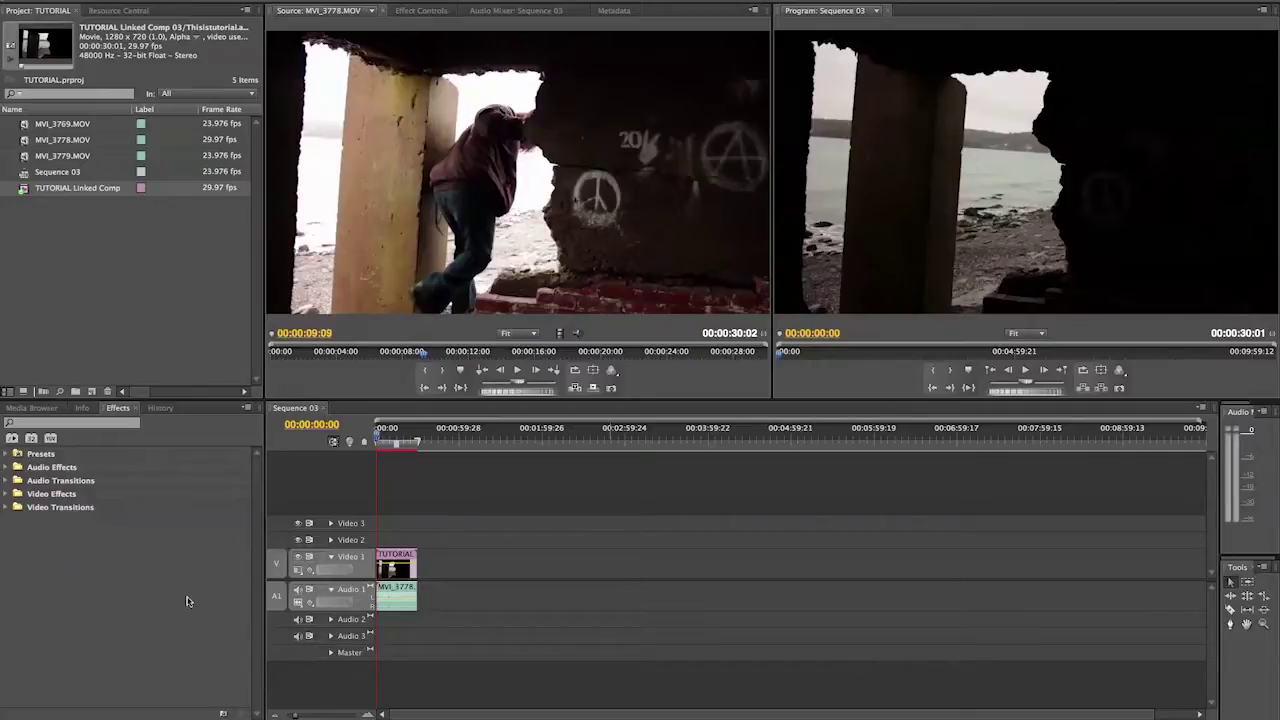
{"action": "left_click", "coordinate": [385, 433]}
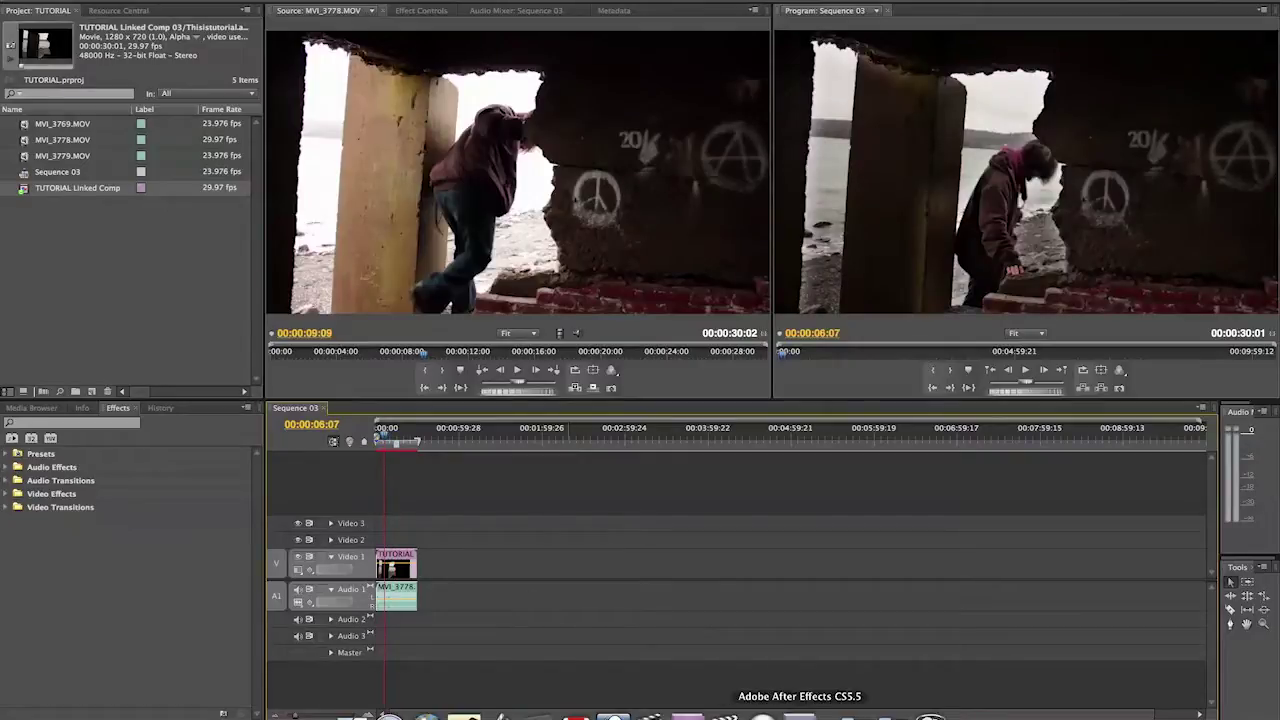
{"action": "left_click", "coordinate": [737, 706]}
{"action": "mouse_move", "coordinate": [500, 716]}
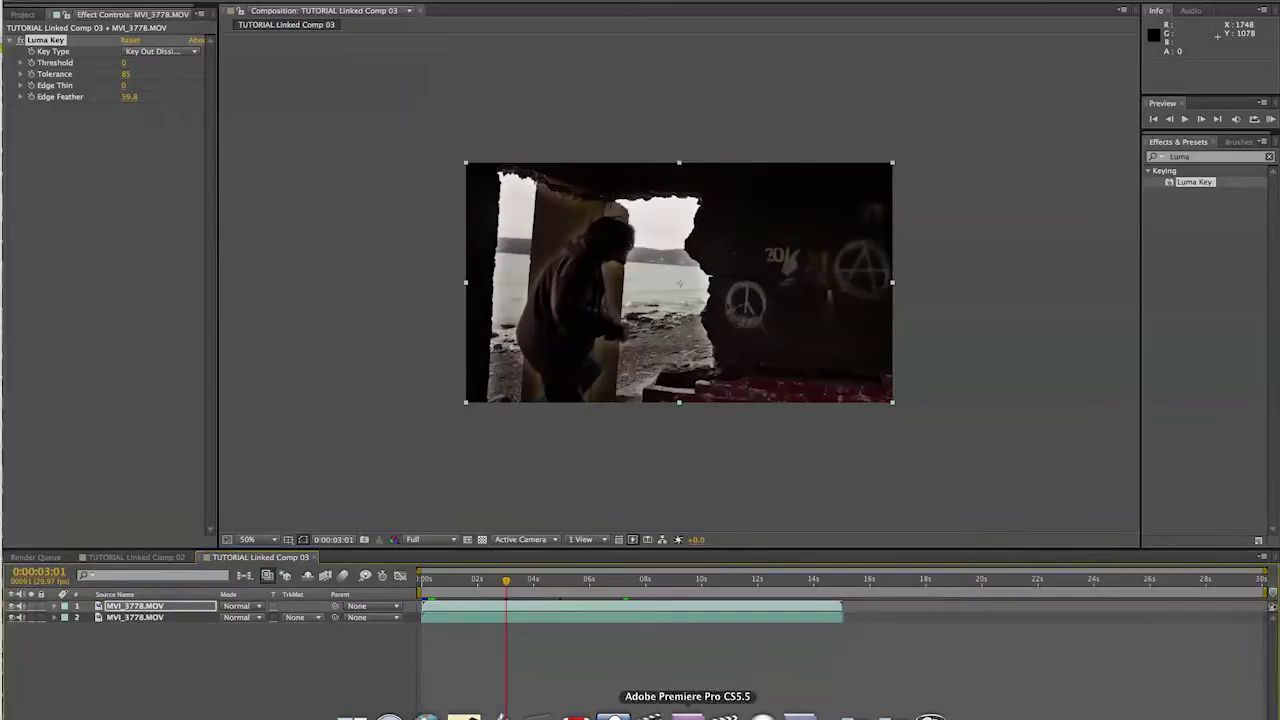
{"action": "left_click", "coordinate": [688, 716]}
{"action": "left_click", "coordinate": [799, 716]}
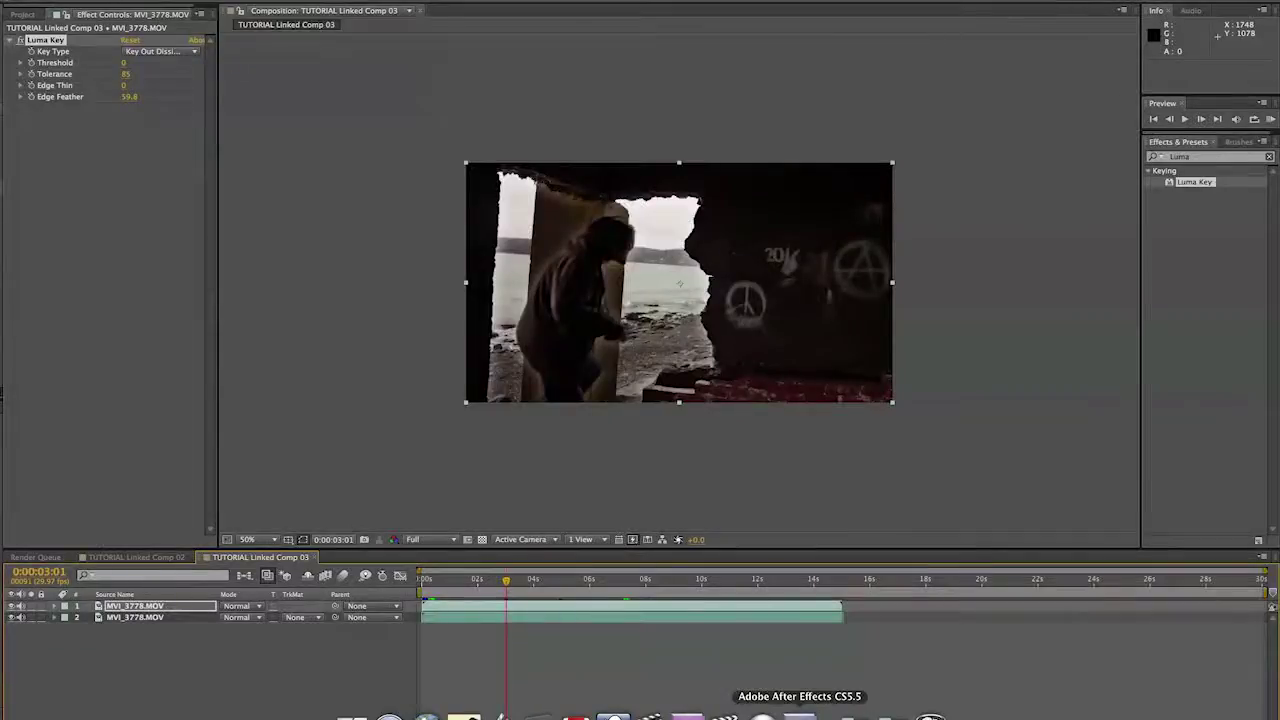